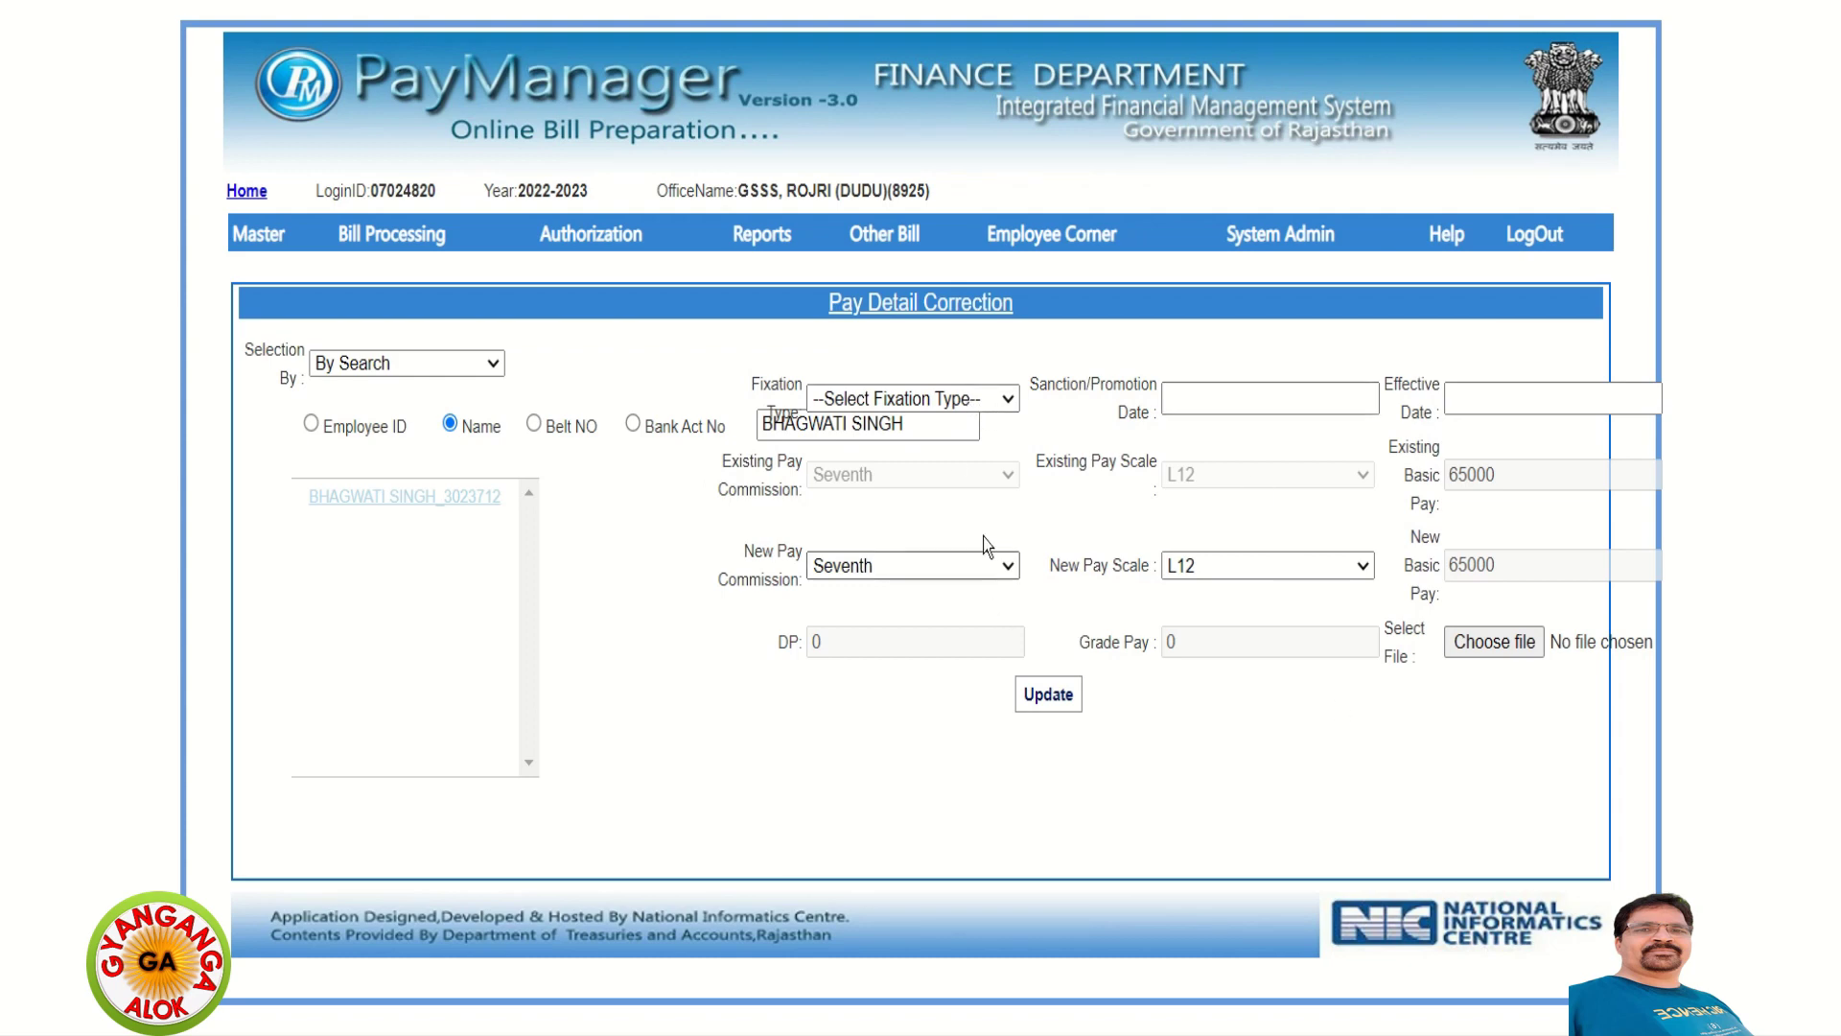
# Set the fixation type to ACP and the sanction/promotion date to 01/01/2020, checking the date in the ACP fitment order in Word.
pyautogui.click(974, 400)
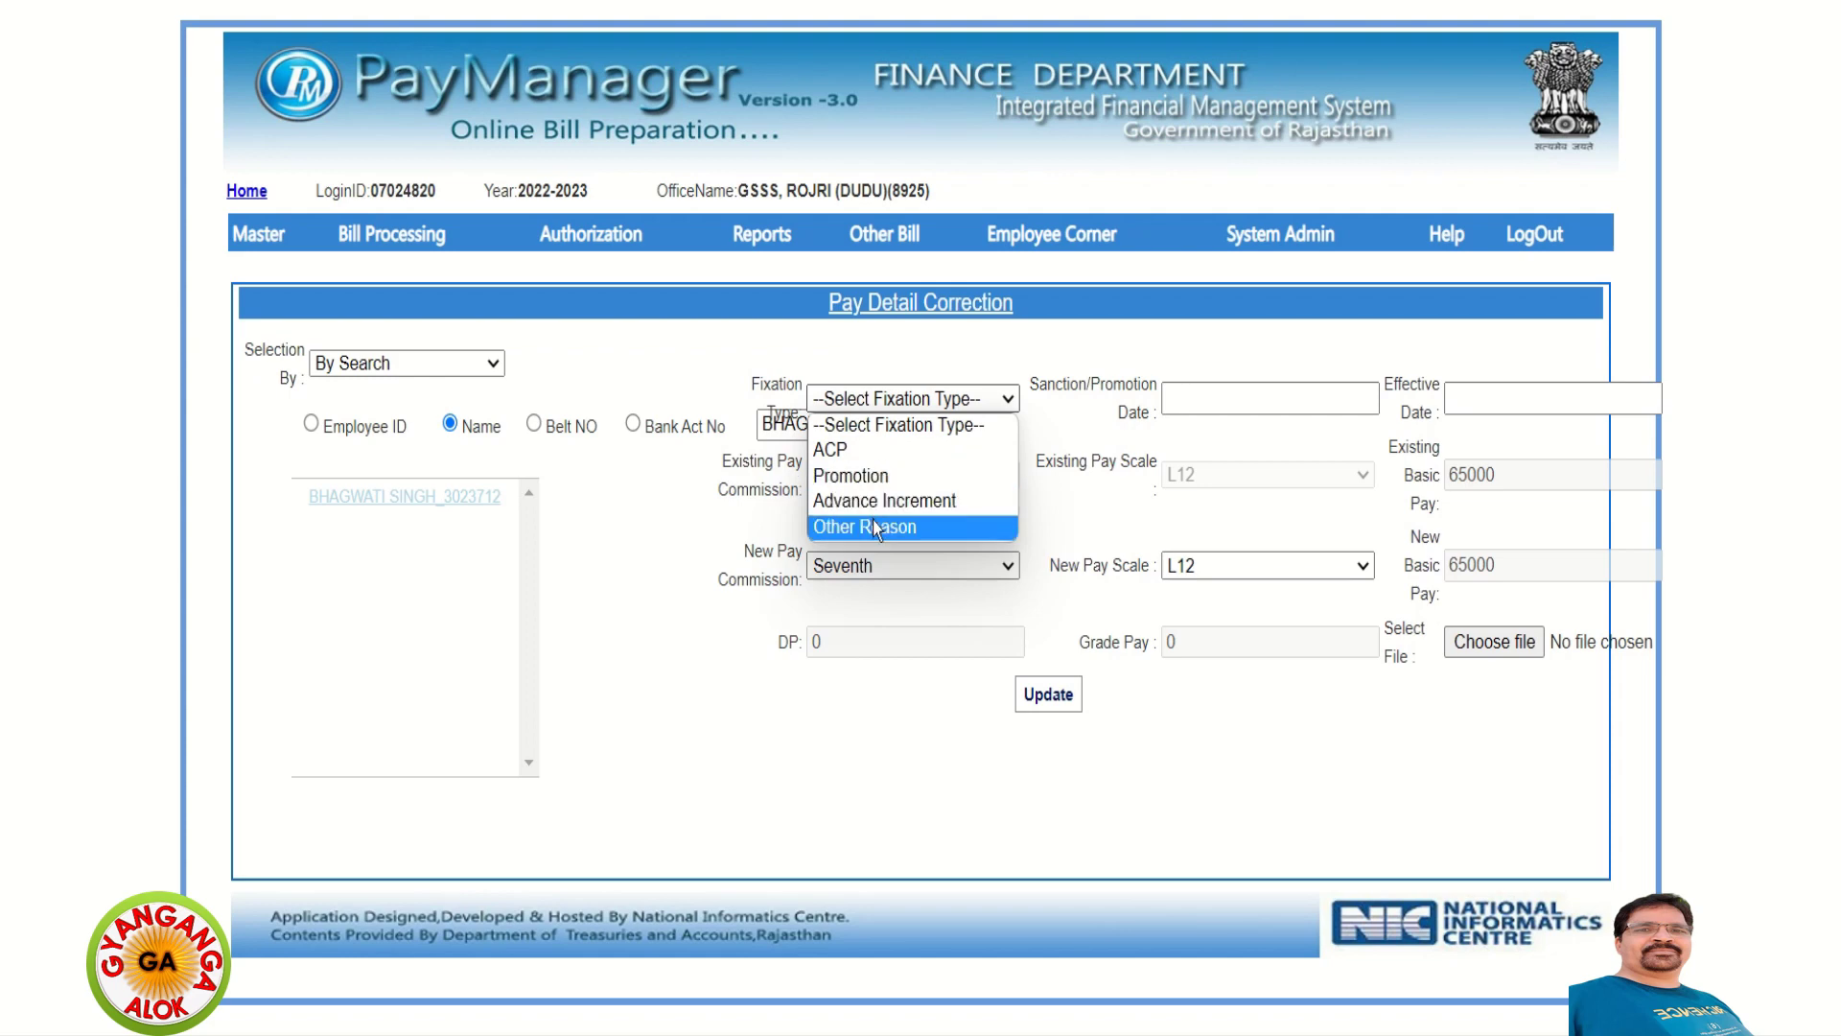
pyautogui.click(845, 453)
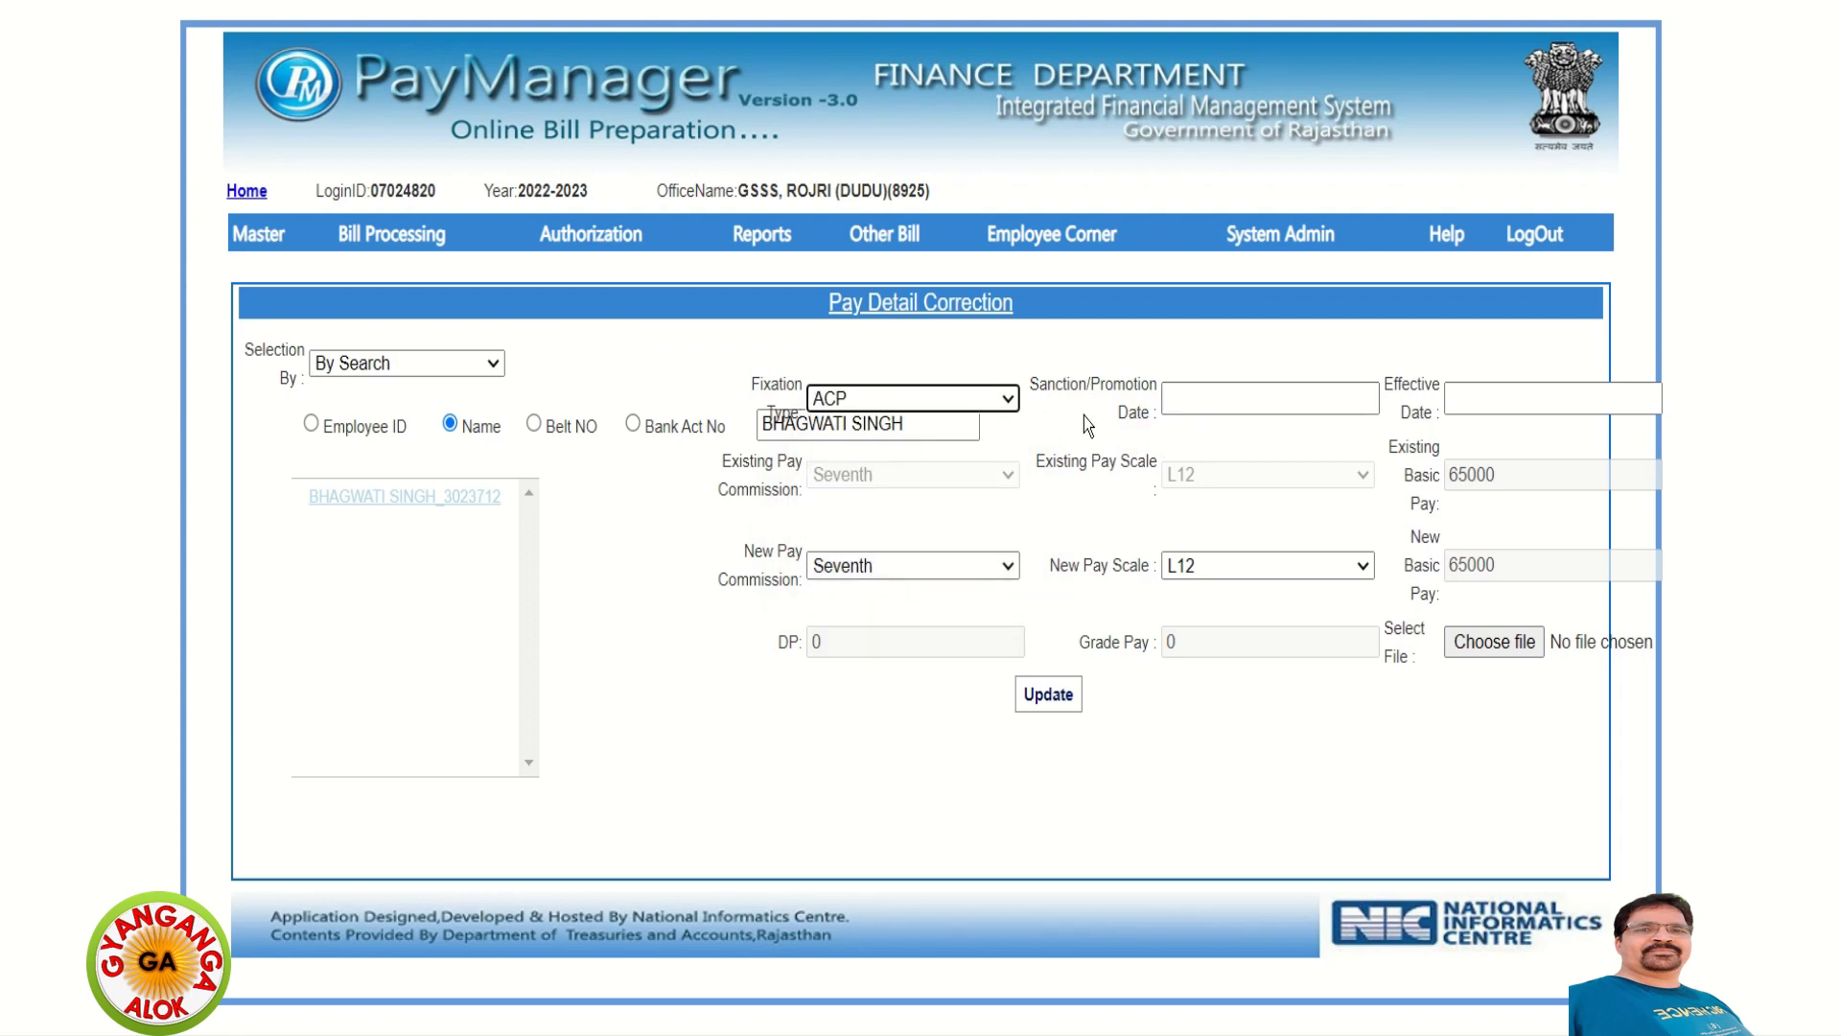
pyautogui.moveTo(1027, 391); pyautogui.dragTo(1145, 407)
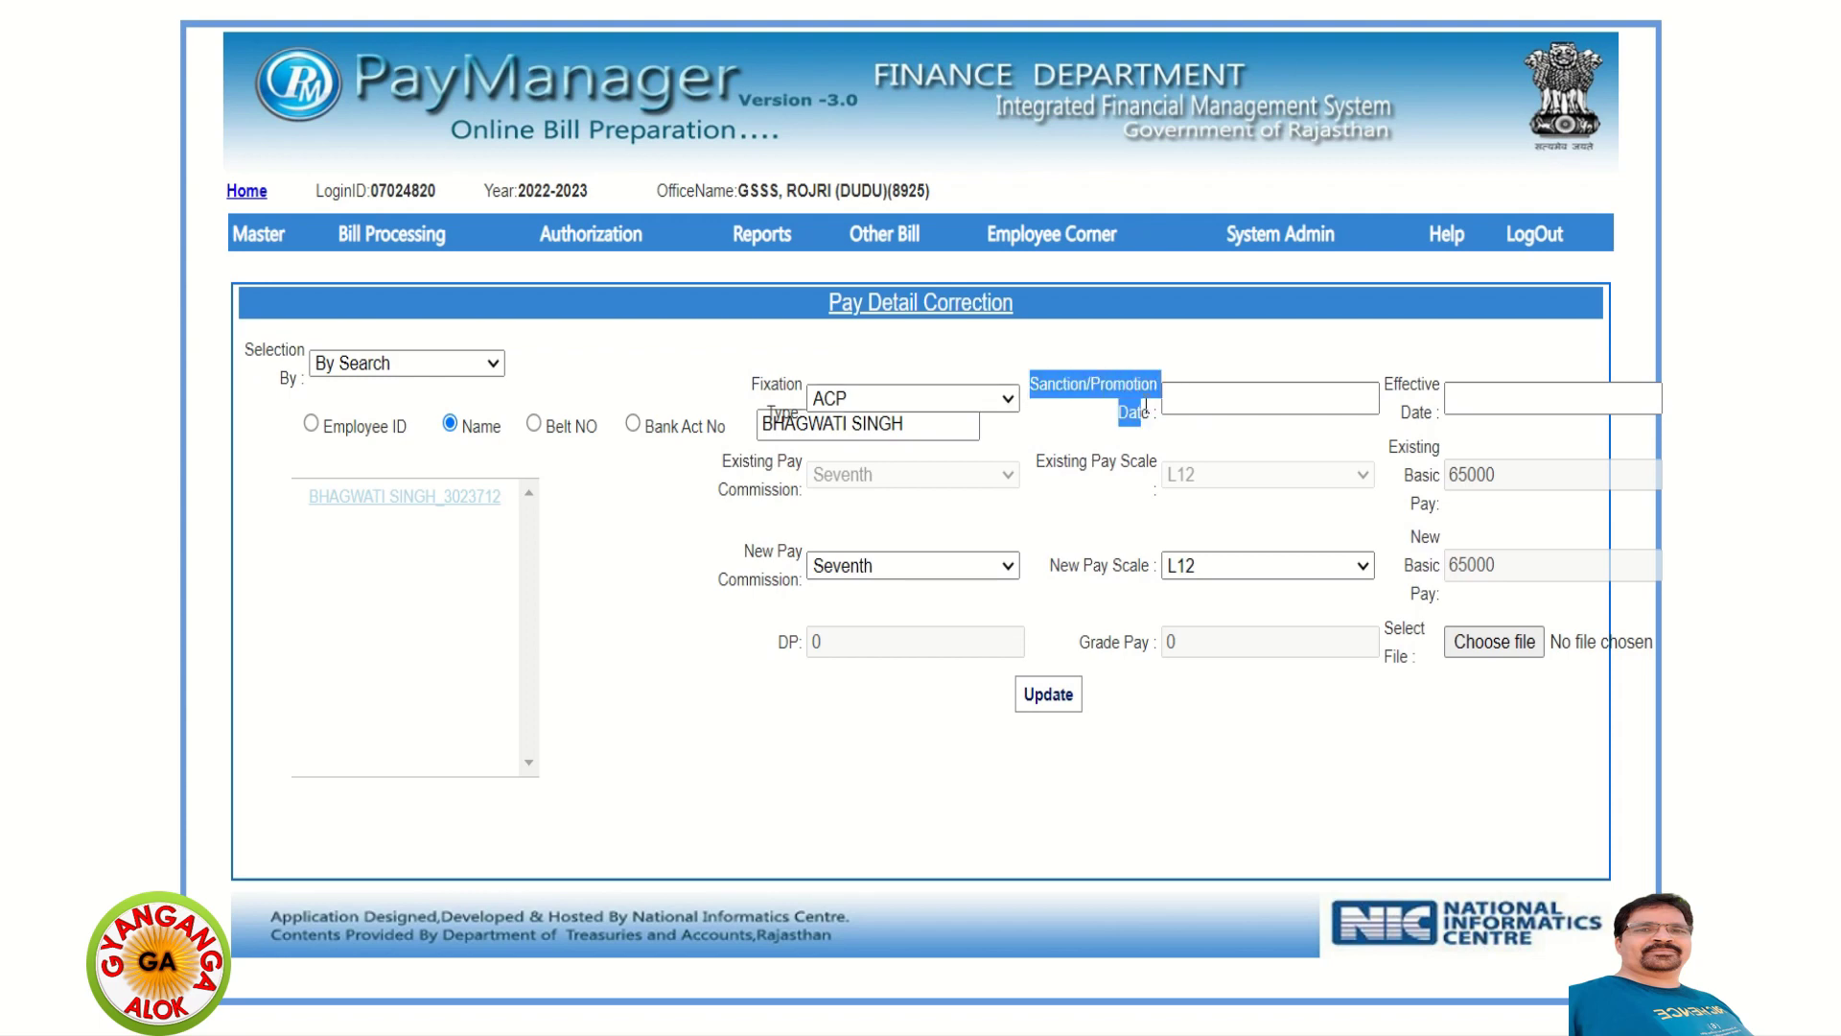
pyautogui.click(1209, 398)
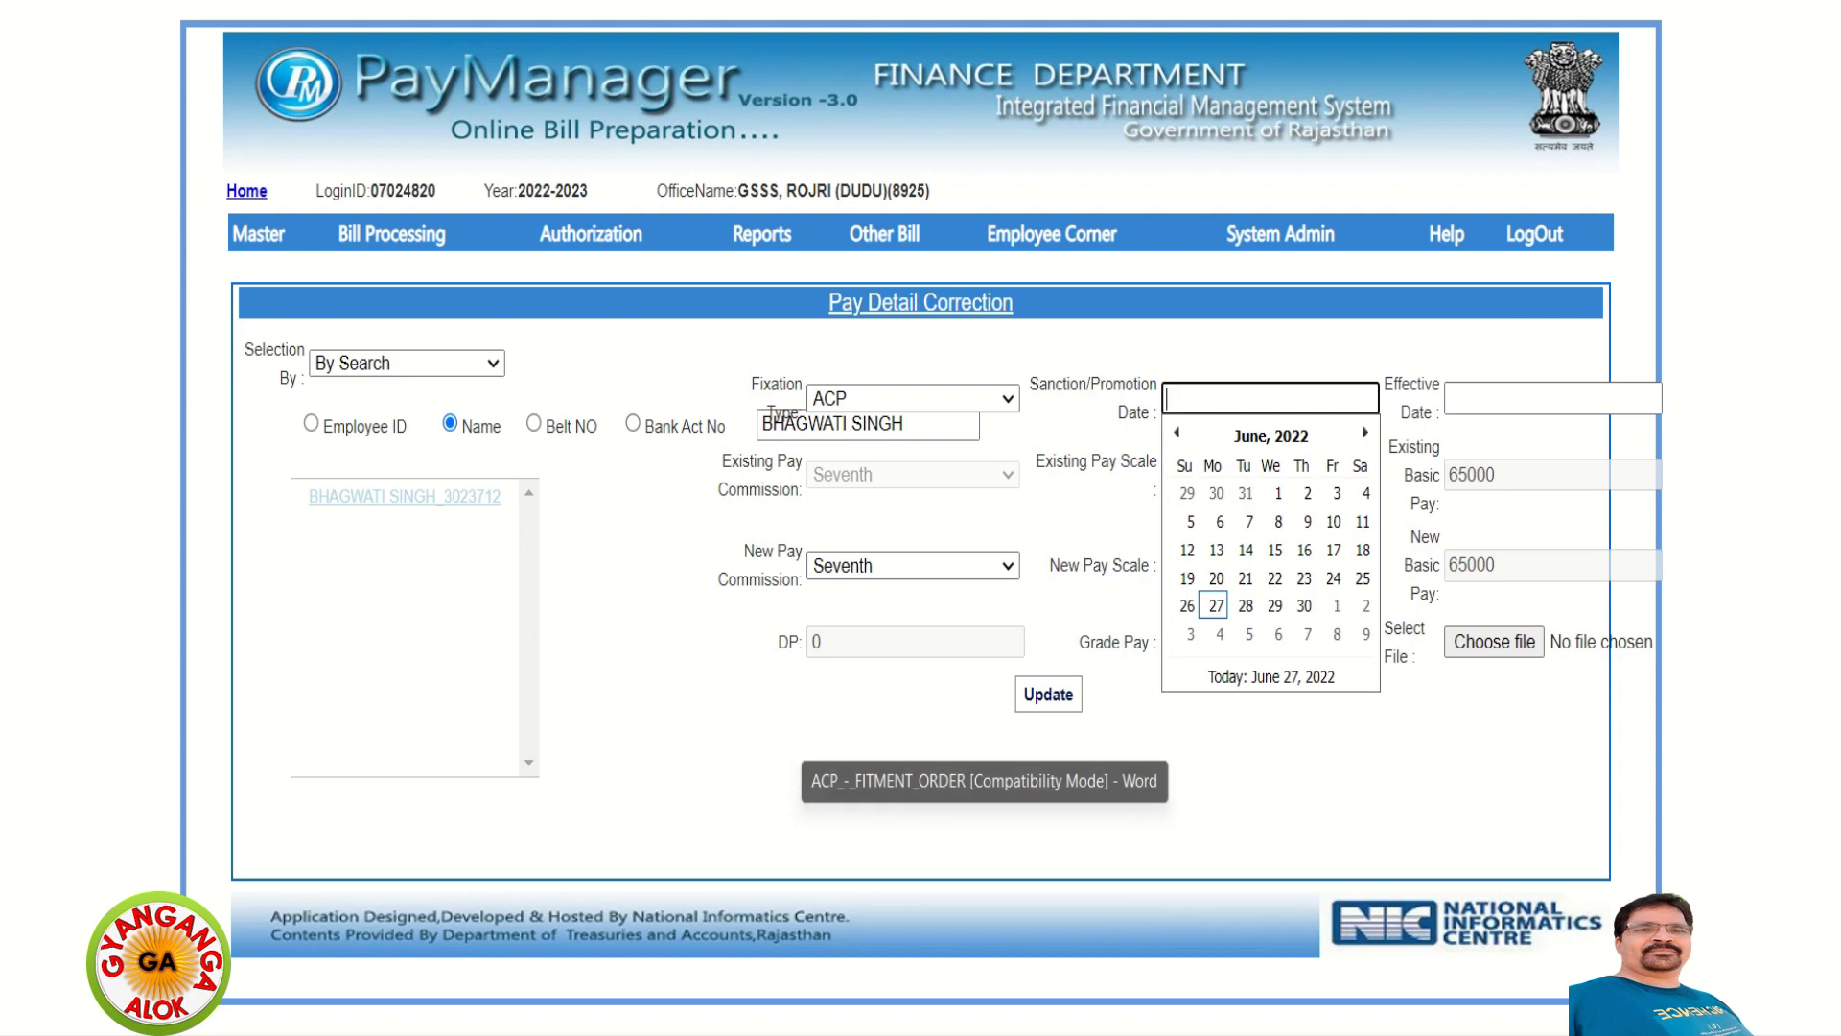
pyautogui.click(986, 1031)
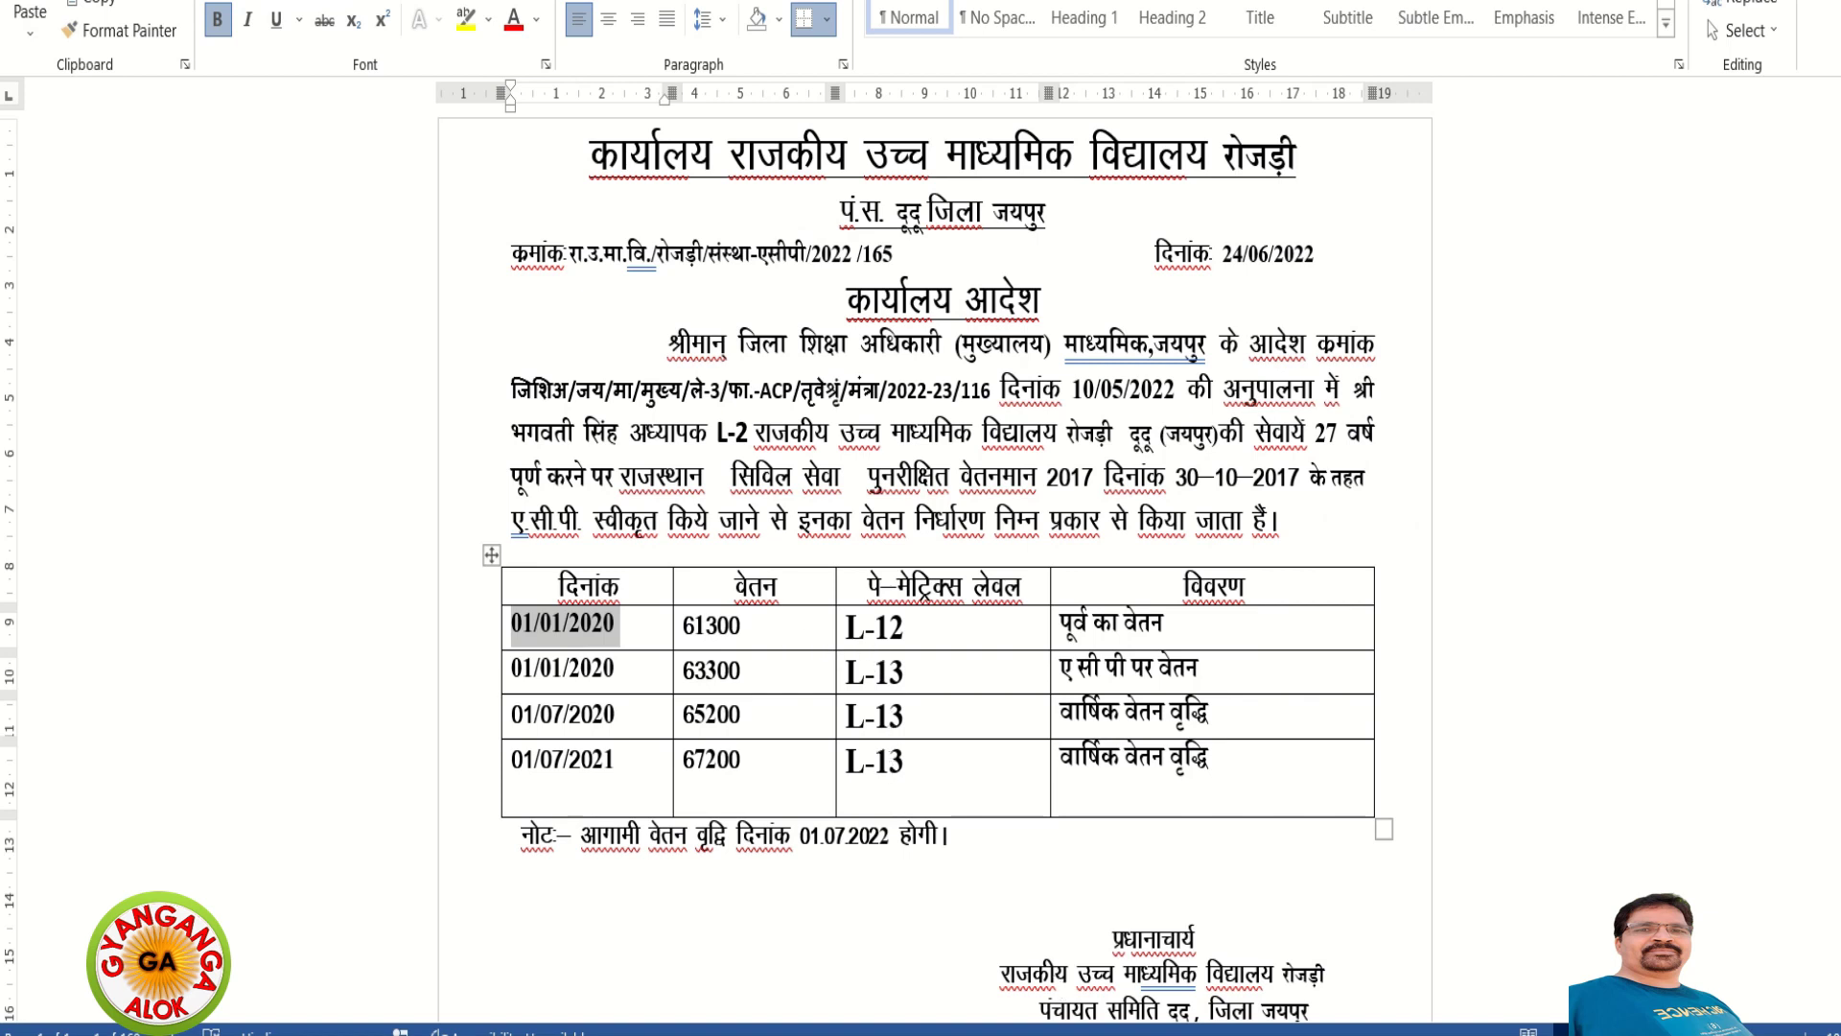
pyautogui.click(1104, 815)
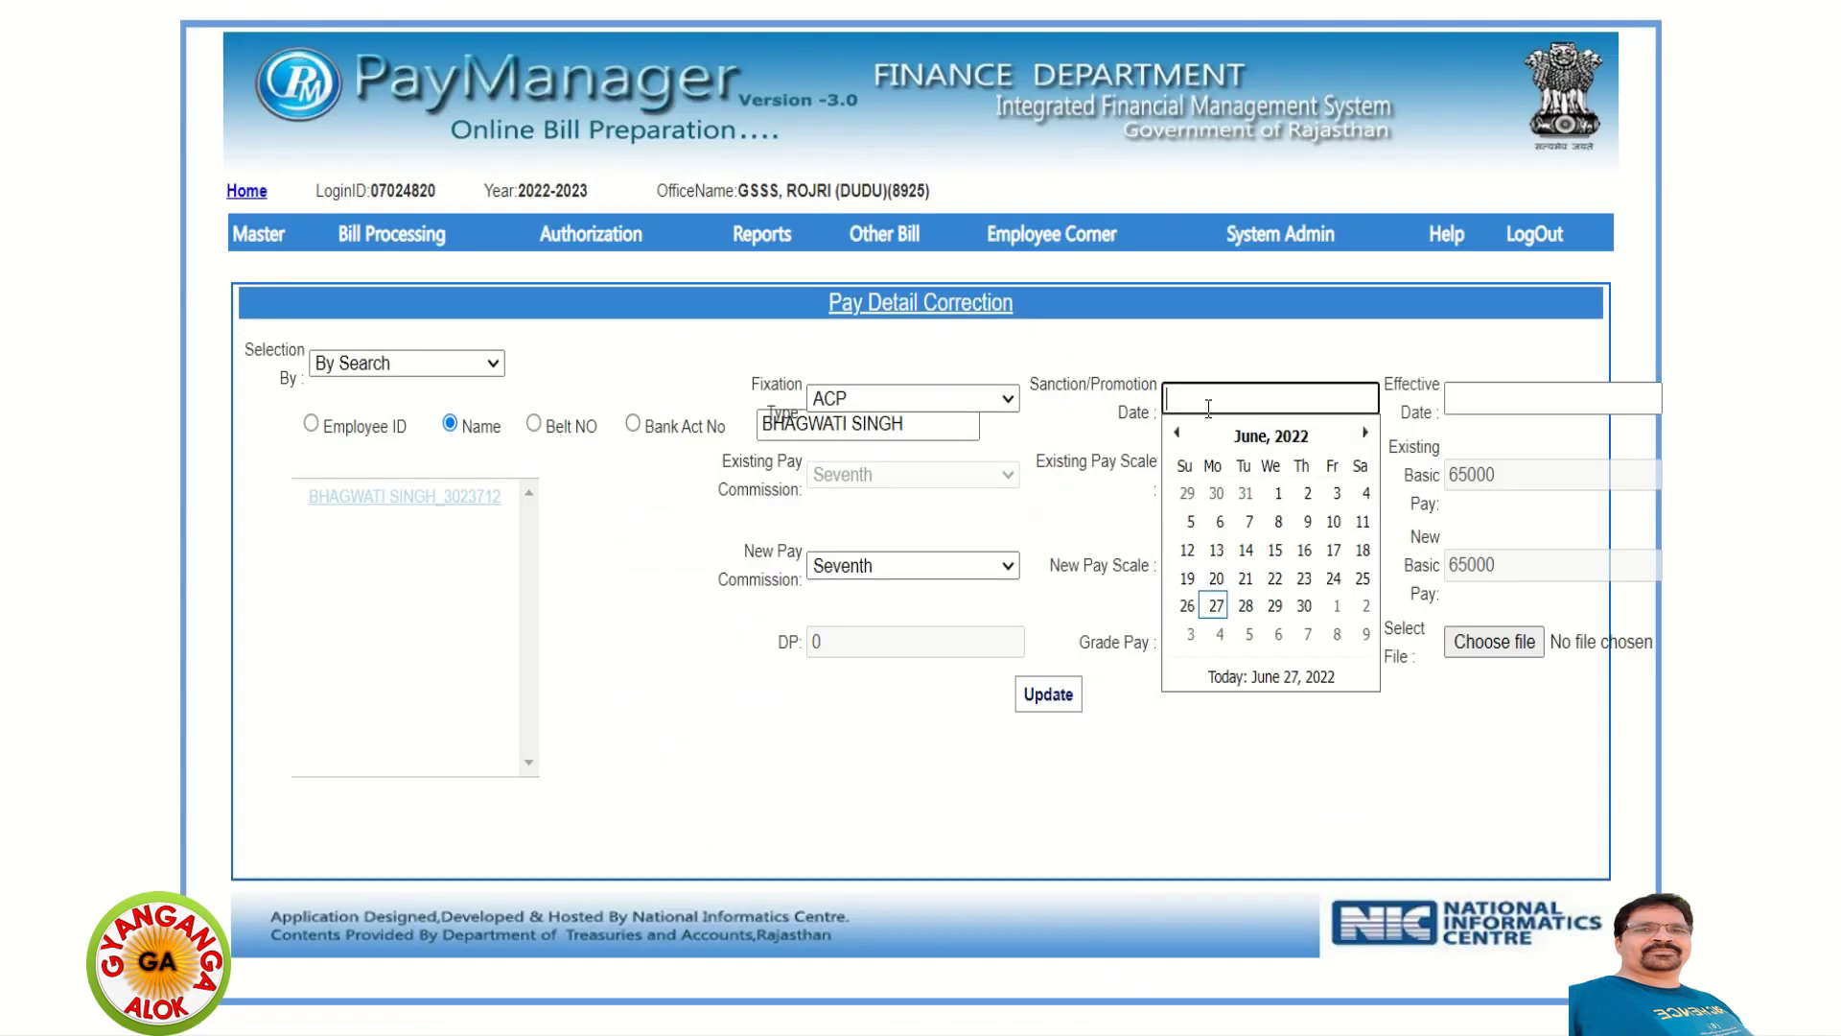
pyautogui.click(1247, 439)
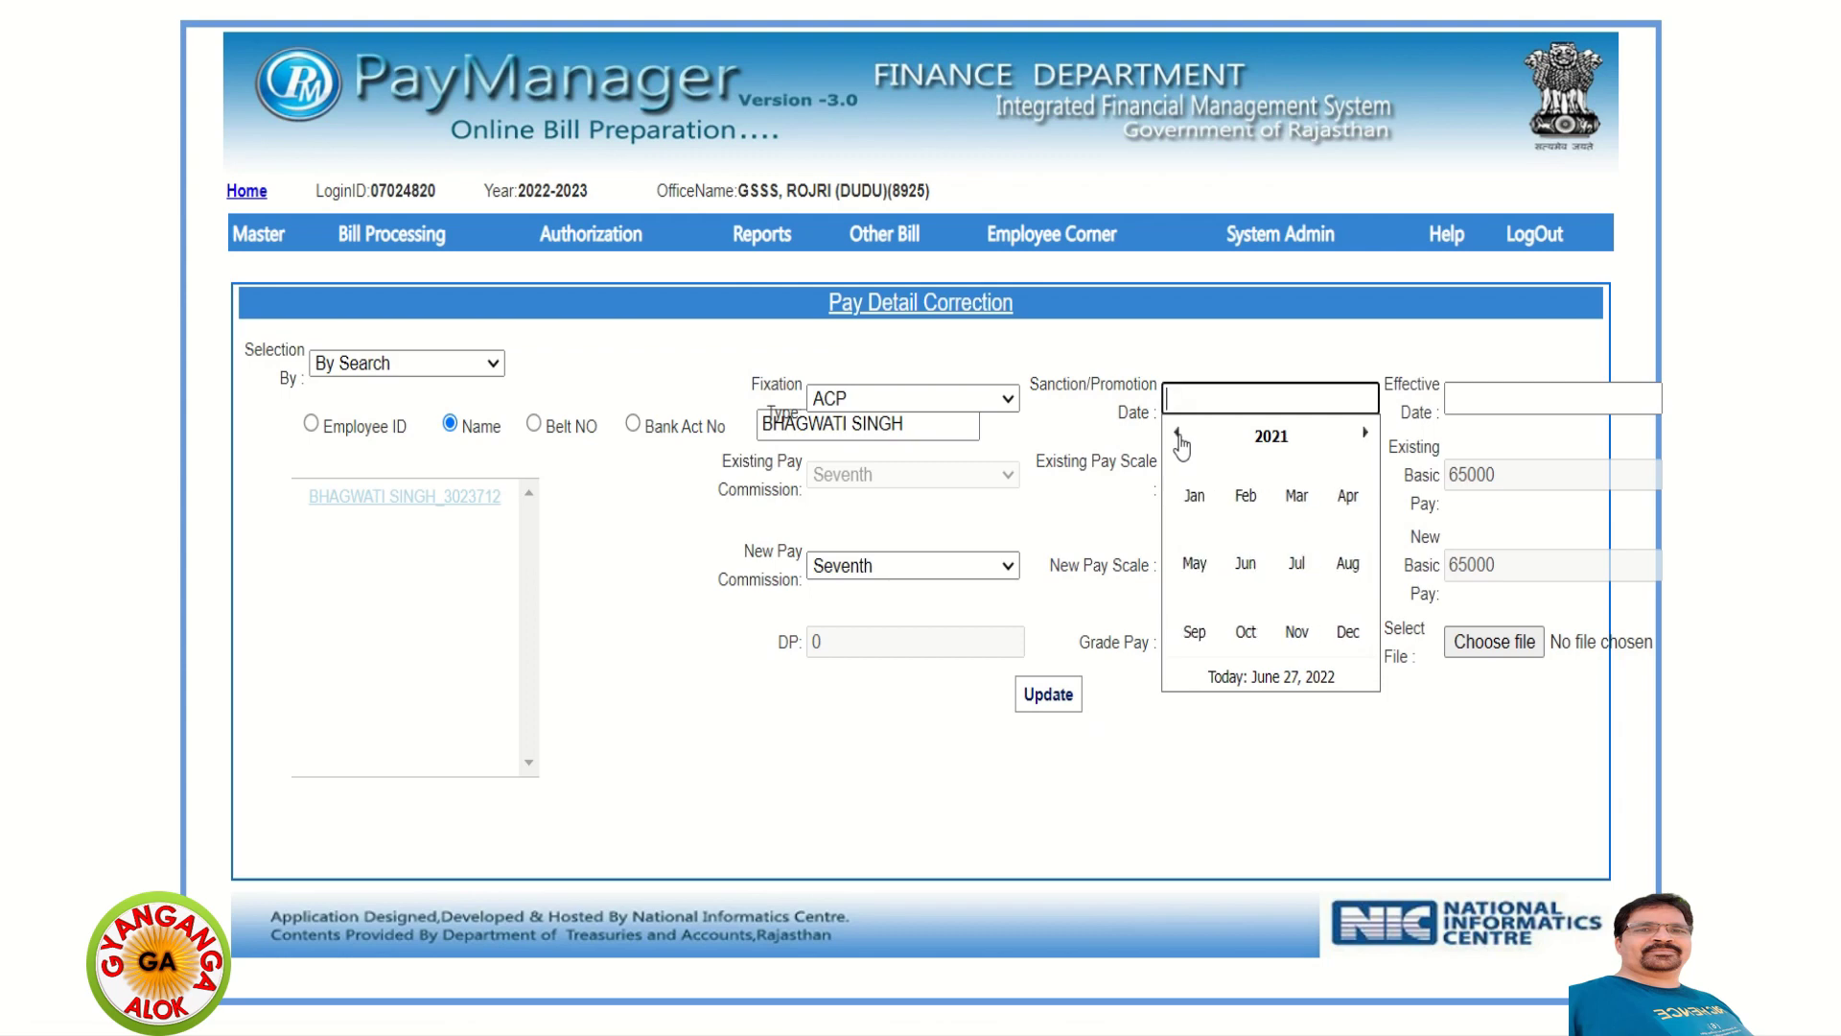
pyautogui.doubleClick(1179, 433)
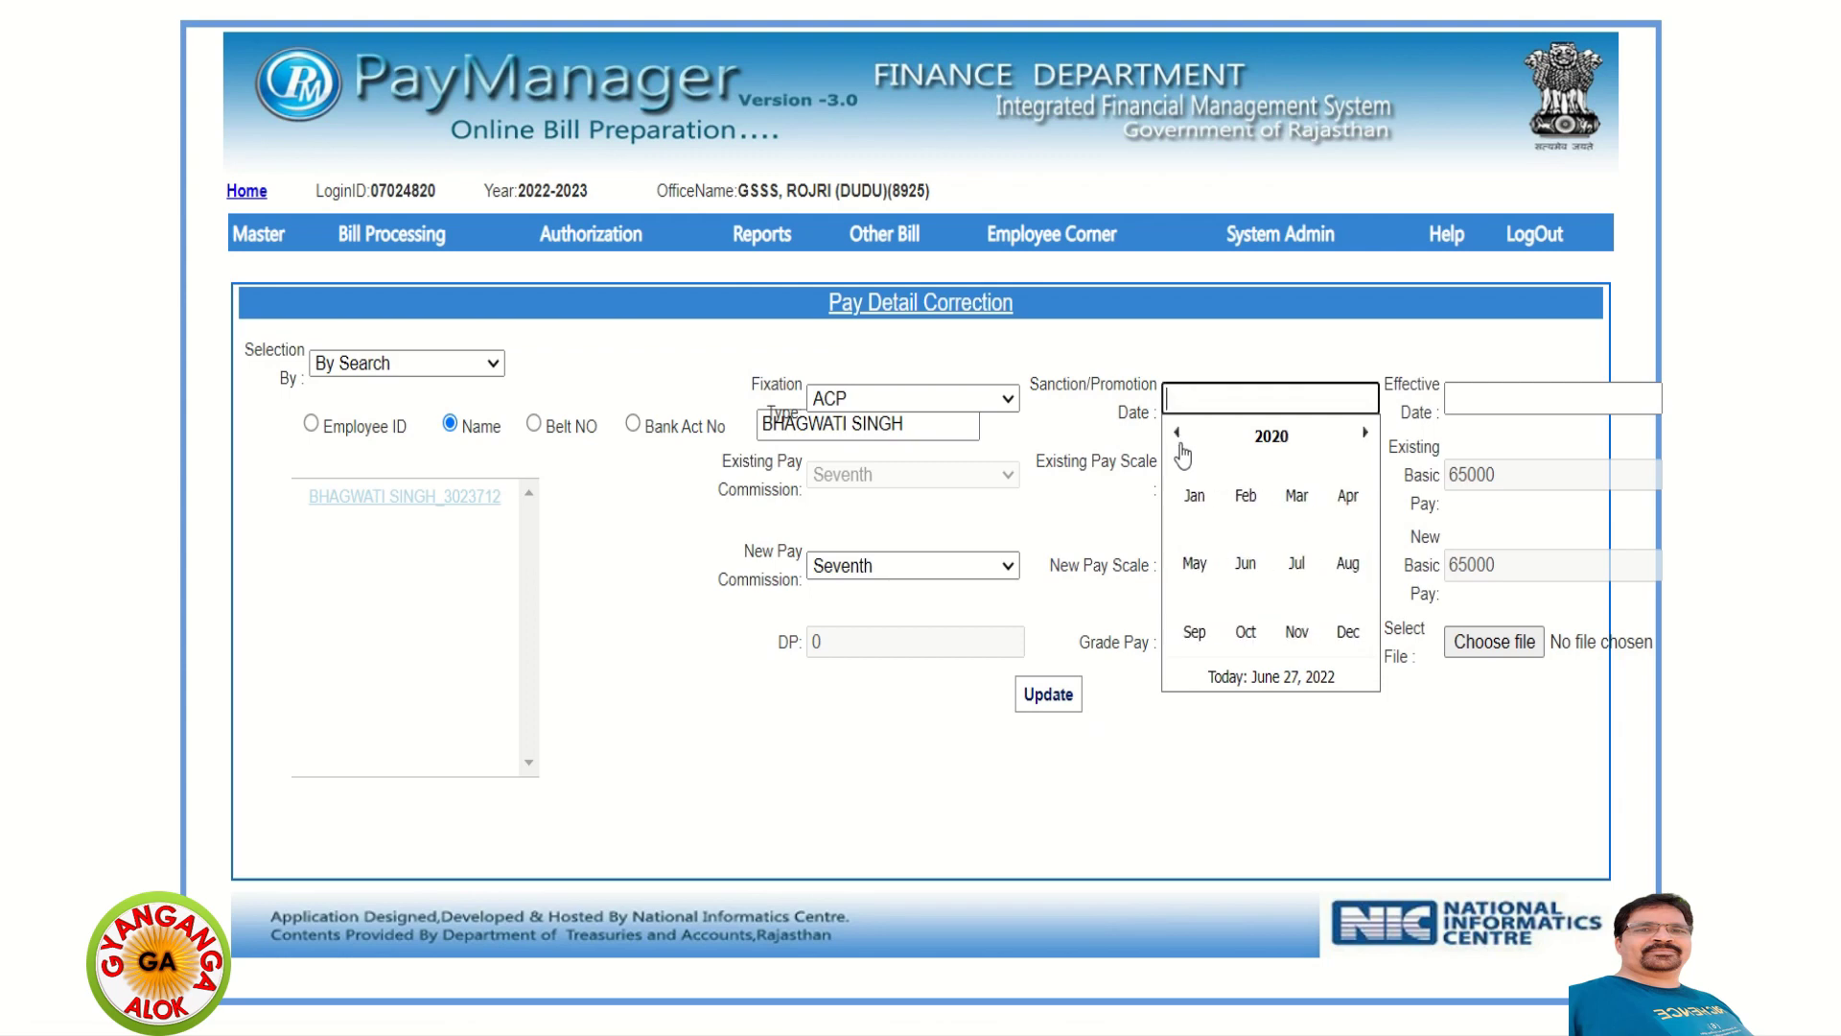
pyautogui.click(1189, 507)
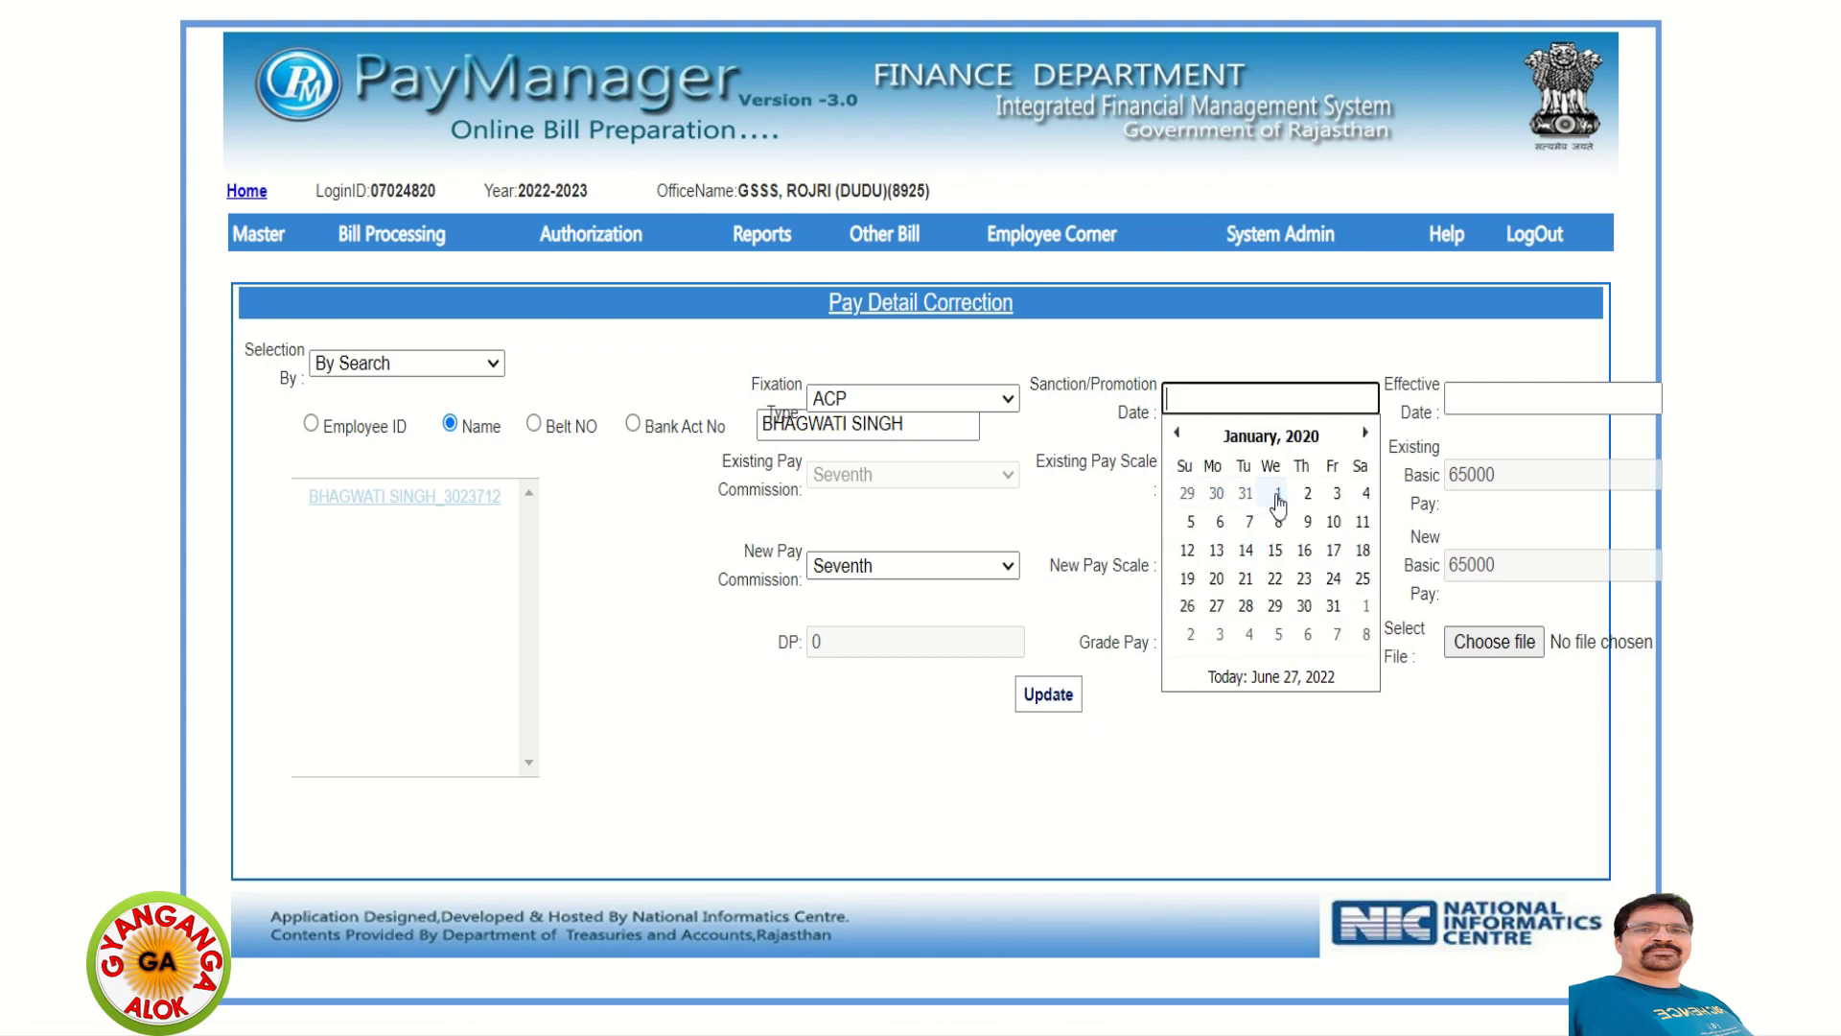
pyautogui.click(1279, 504)
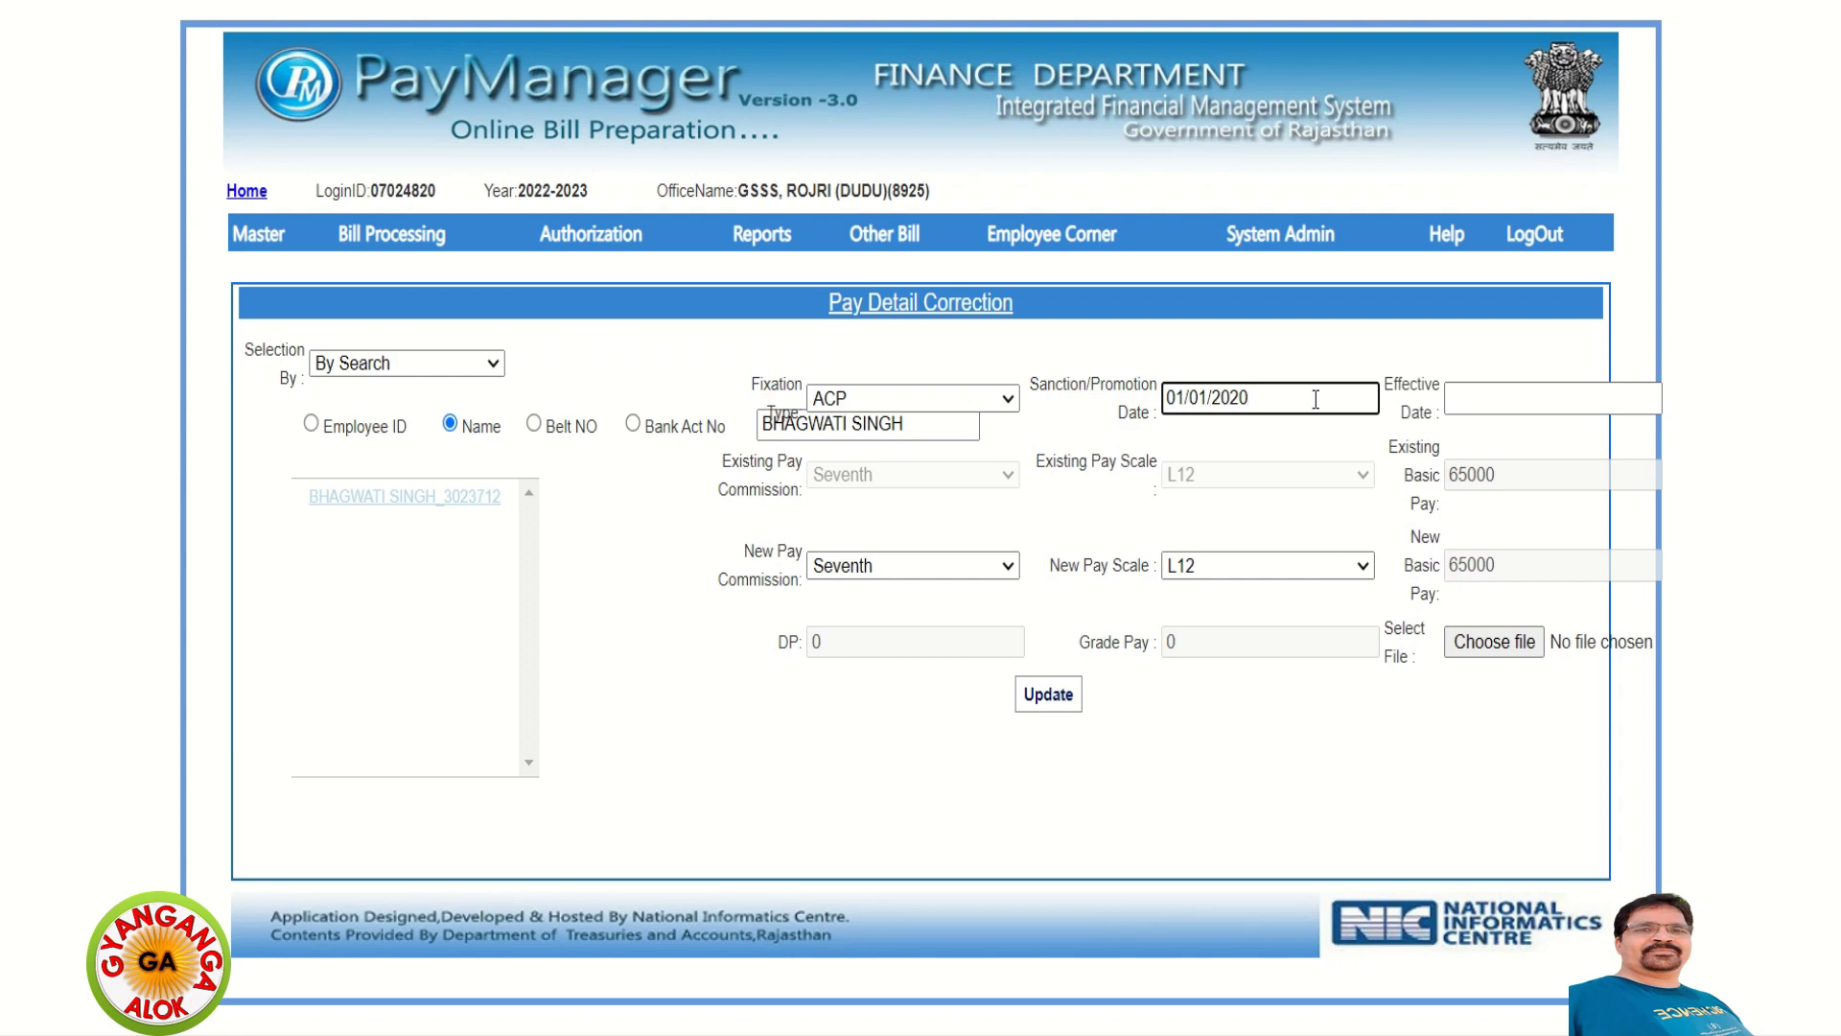
# Set the effective date of the pay correction to 01/01/2020.
pyautogui.click(1507, 403)
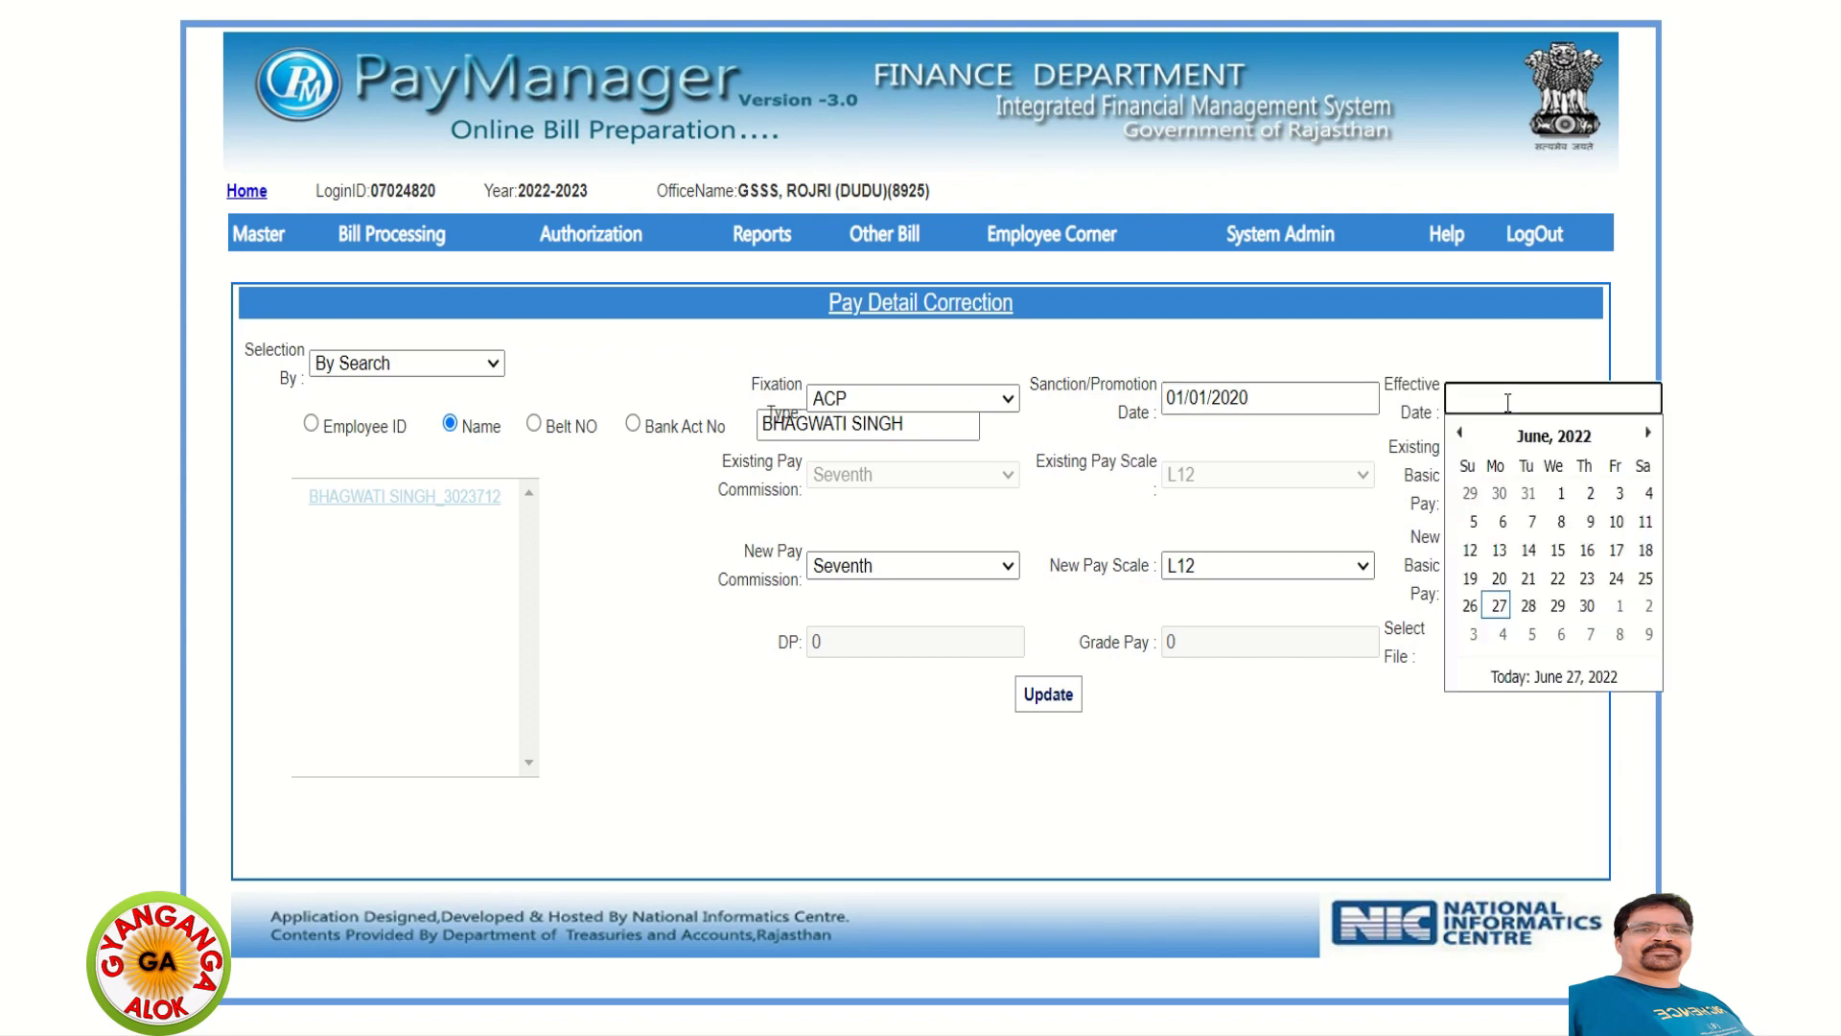
pyautogui.click(1538, 441)
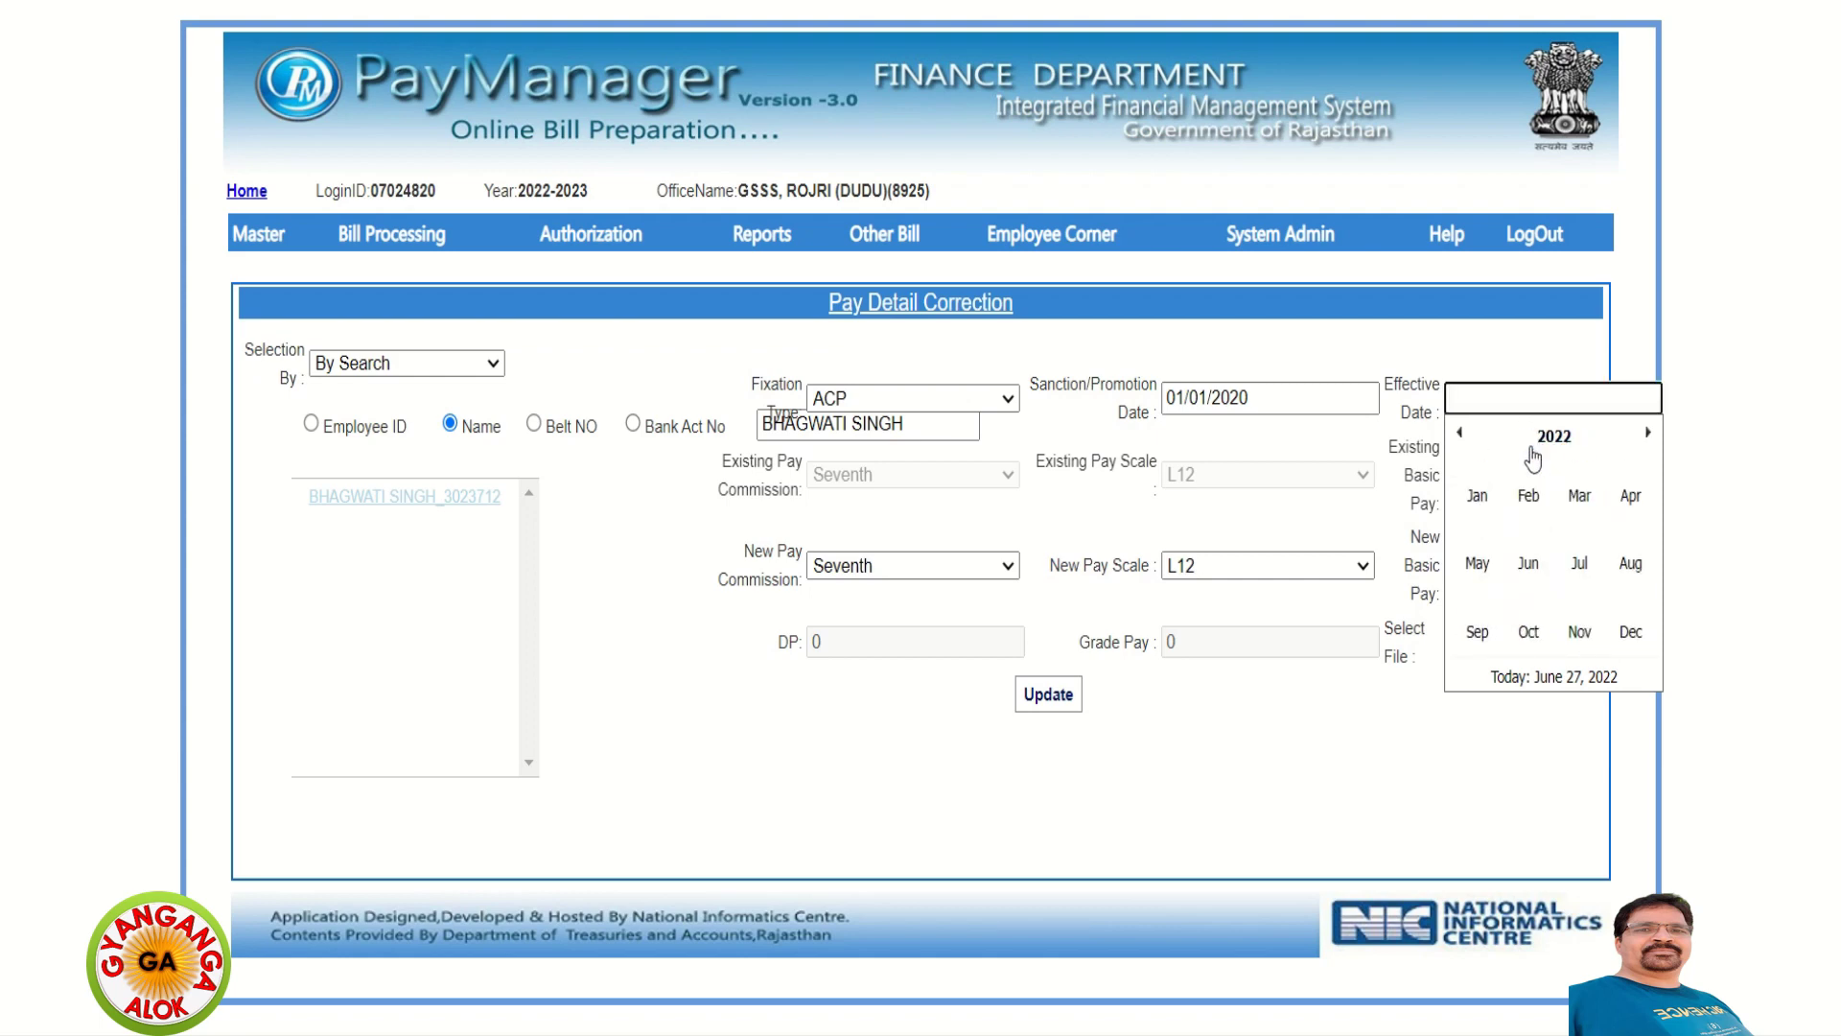
pyautogui.click(1463, 436)
pyautogui.click(1462, 437)
pyautogui.click(1475, 497)
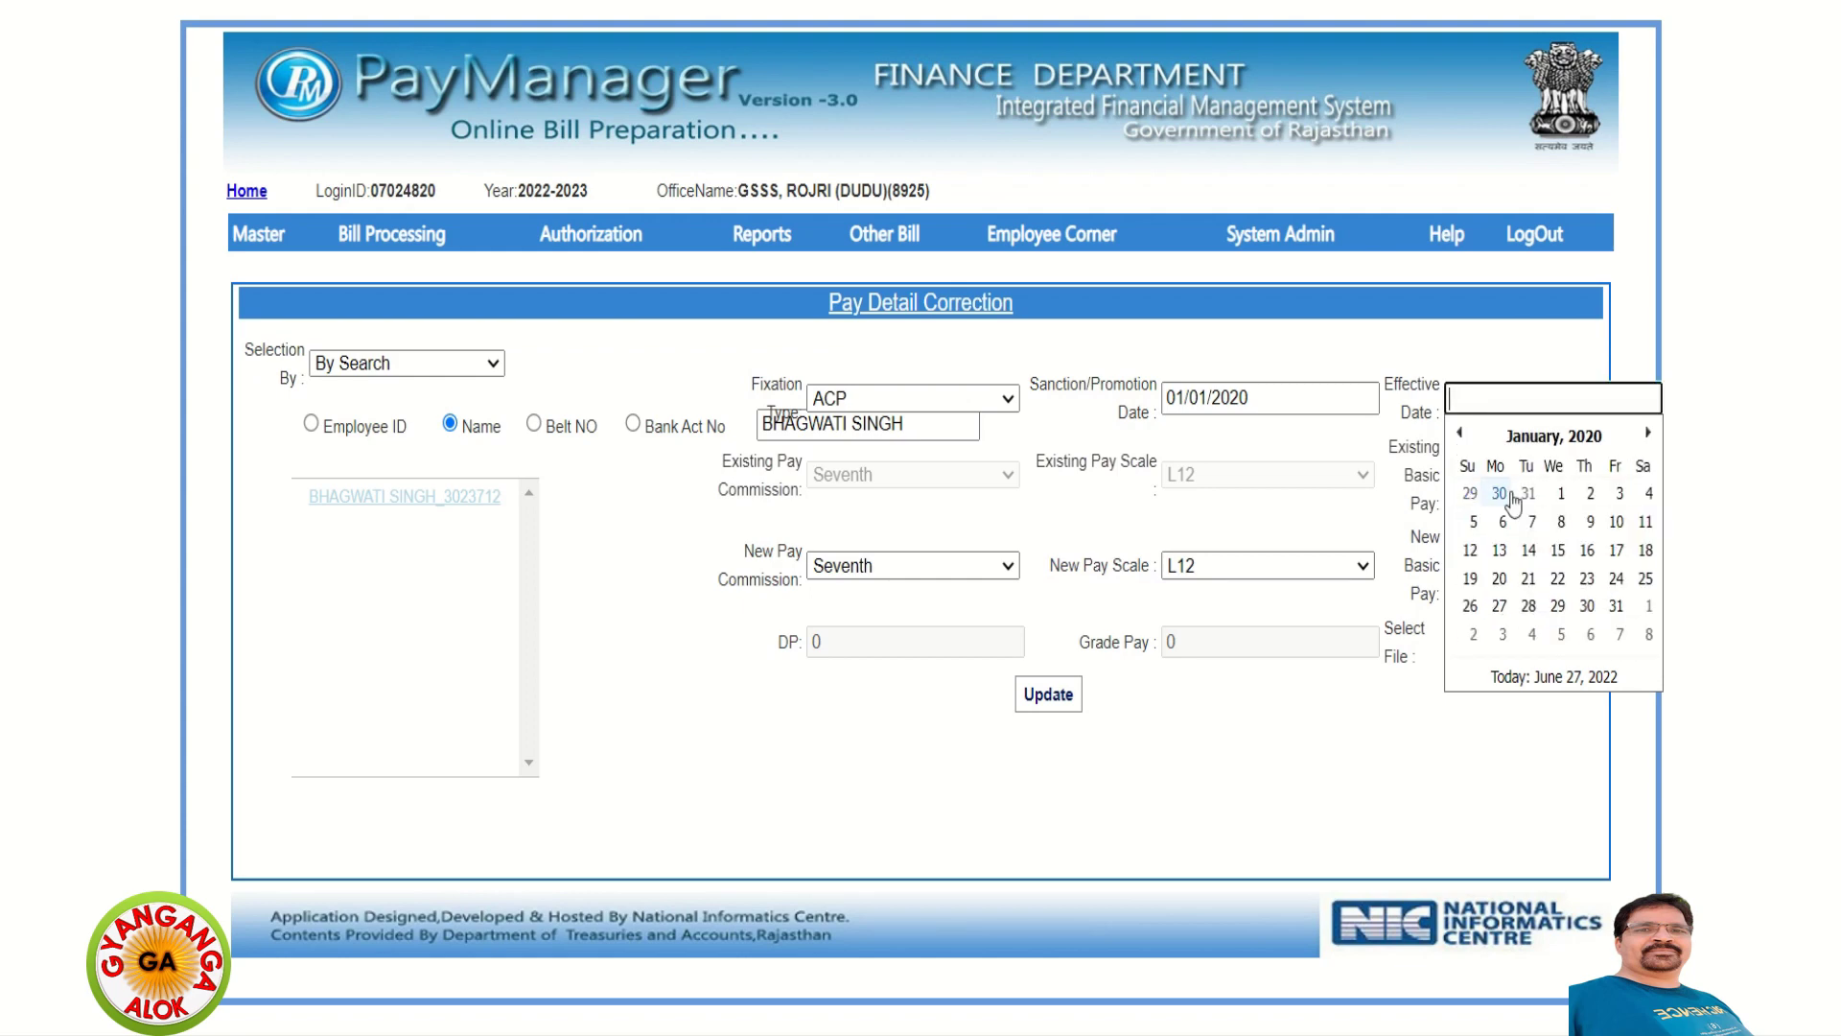
pyautogui.click(1563, 493)
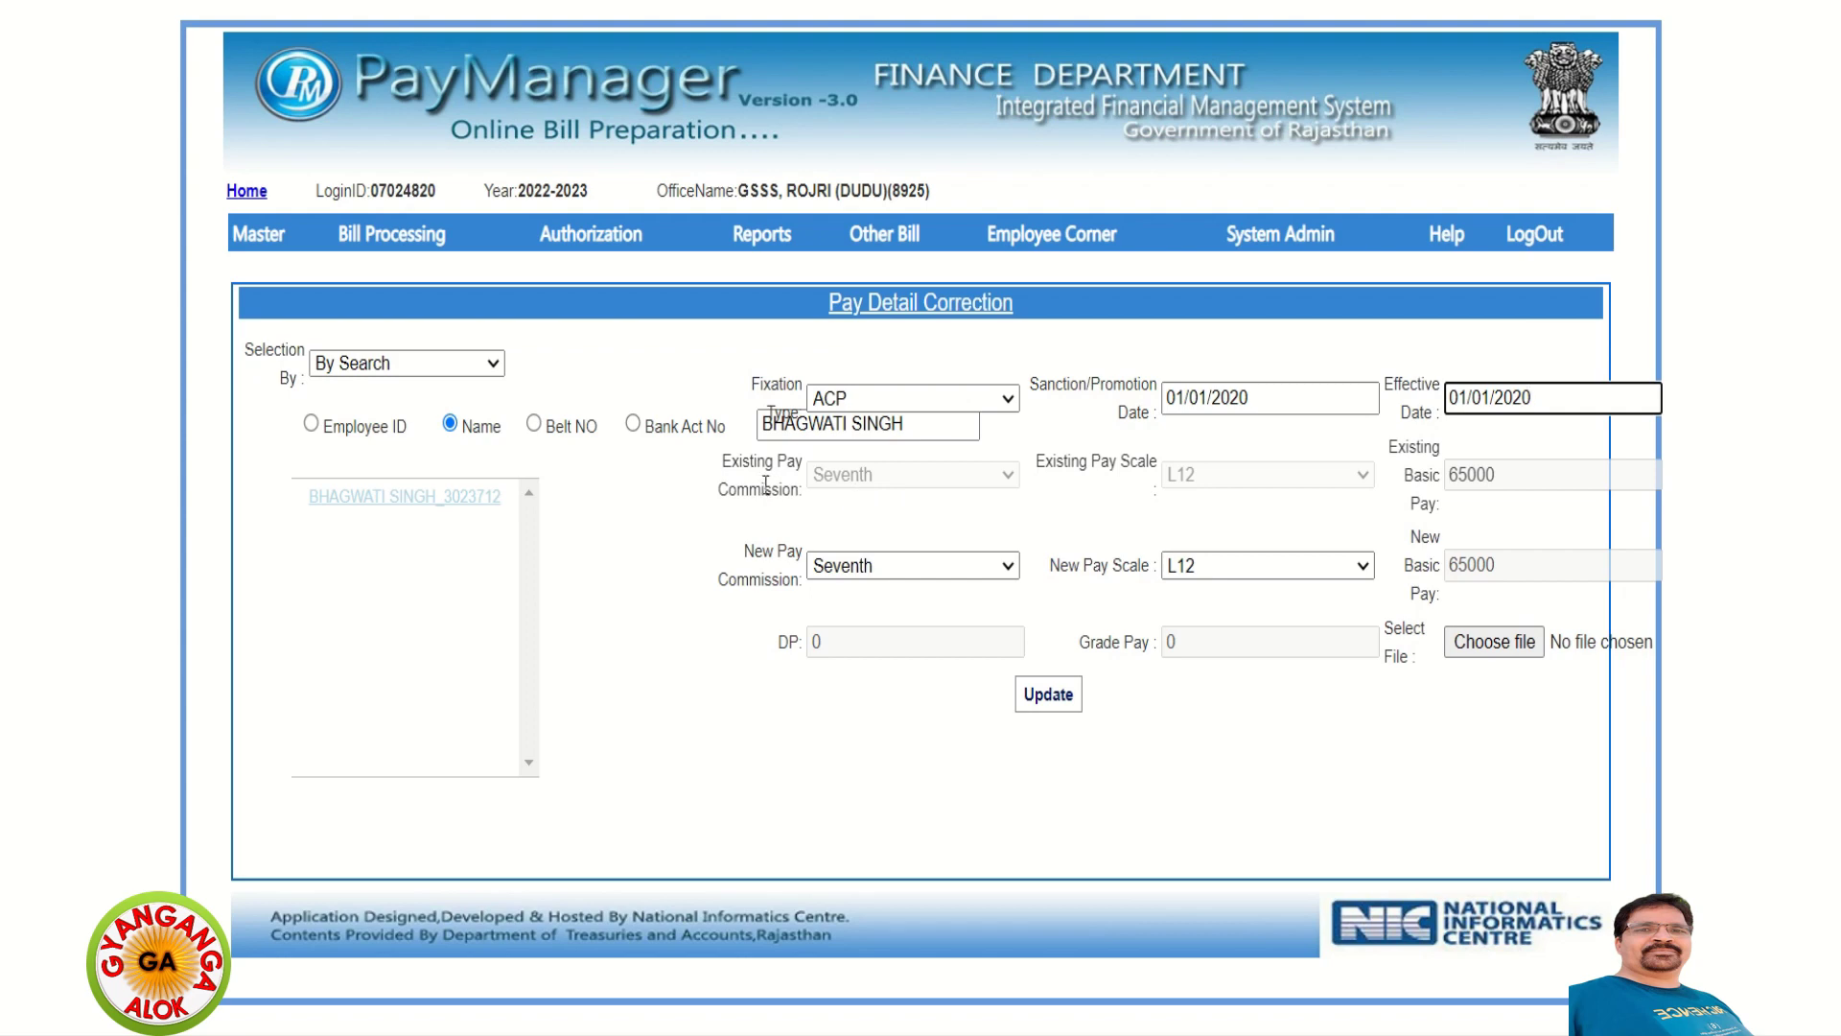
# Review the existing pay details and set the new pay scale to L13.
pyautogui.moveTo(803, 477); pyautogui.dragTo(1059, 484)
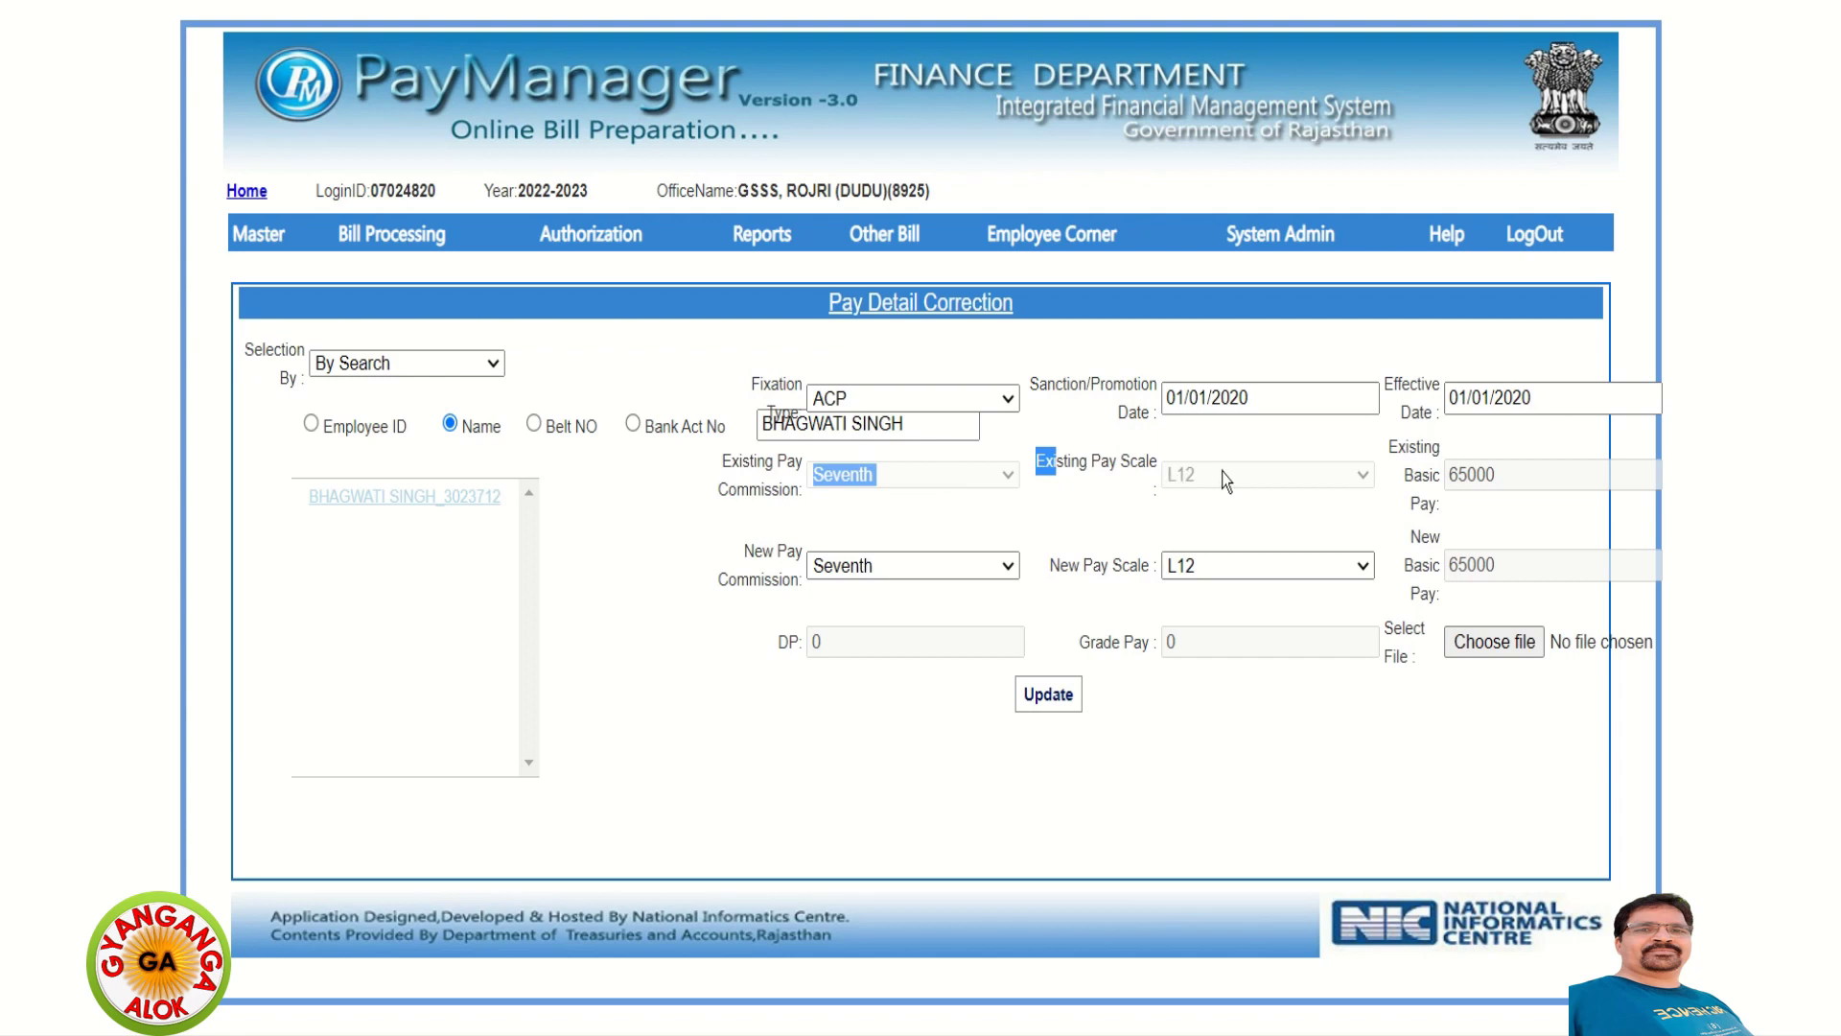
pyautogui.moveTo(1516, 485); pyautogui.dragTo(1464, 492)
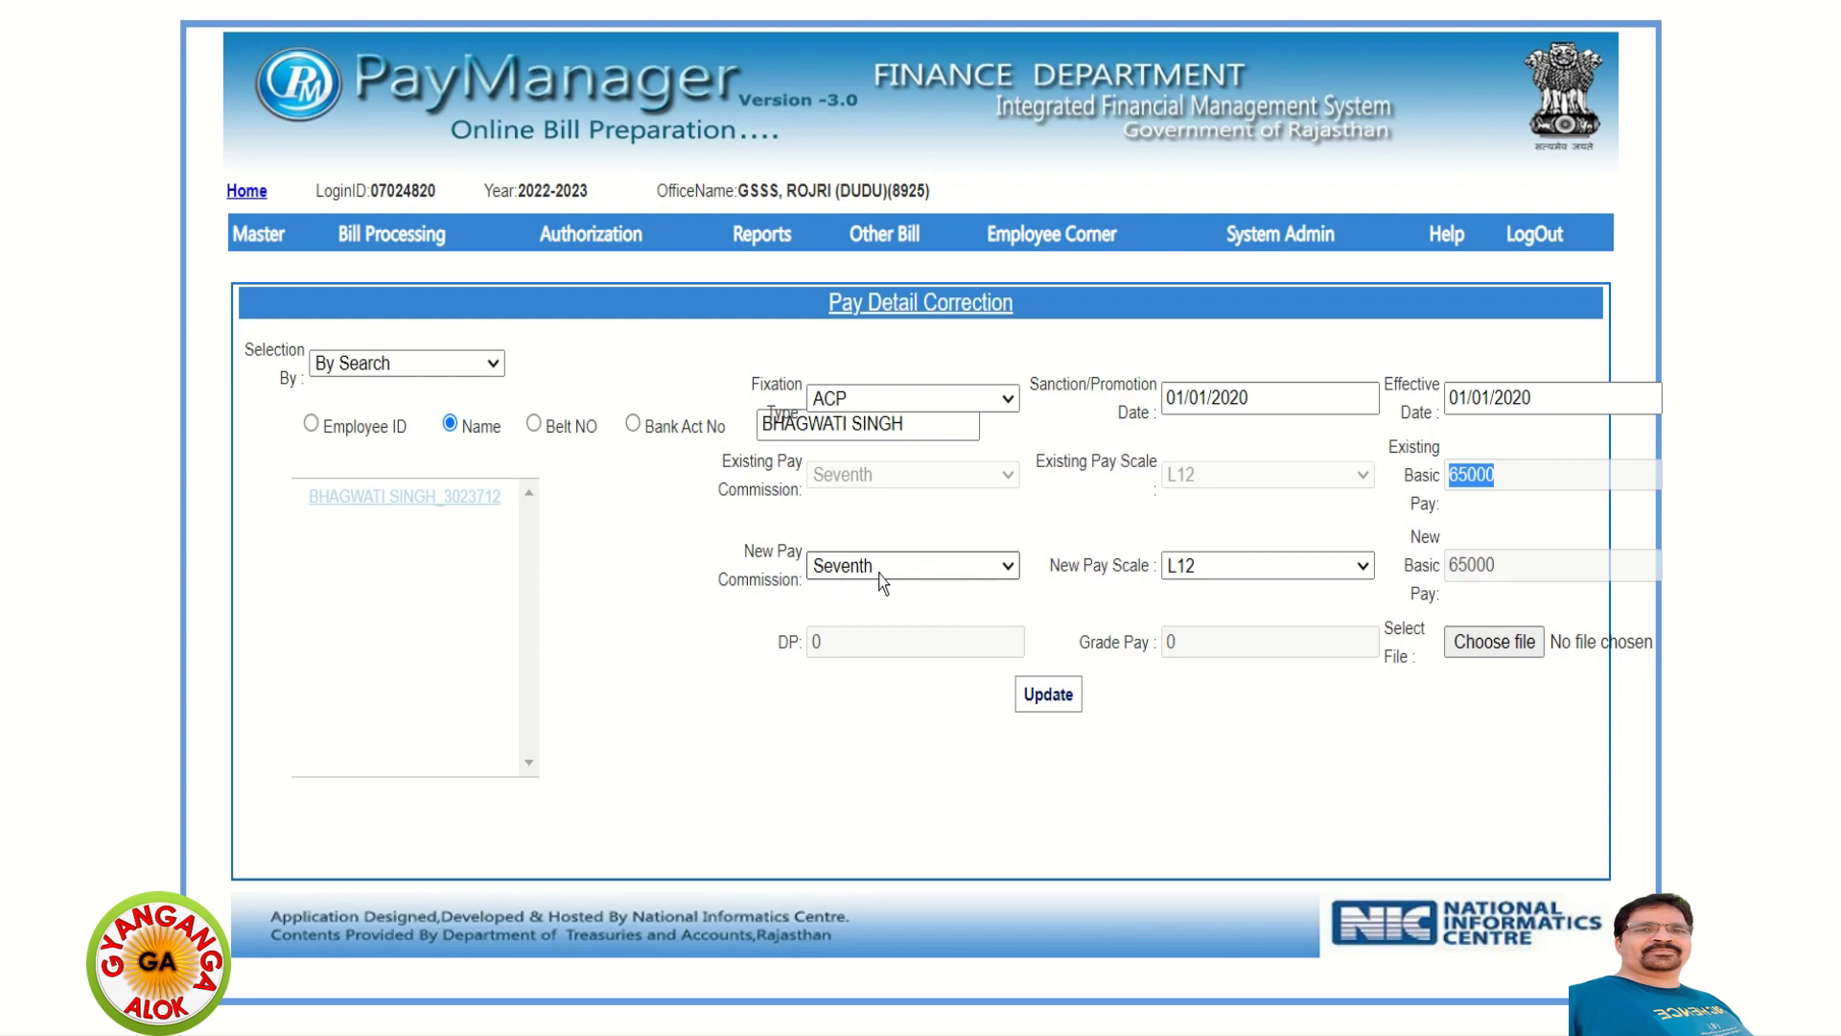
pyautogui.click(1194, 571)
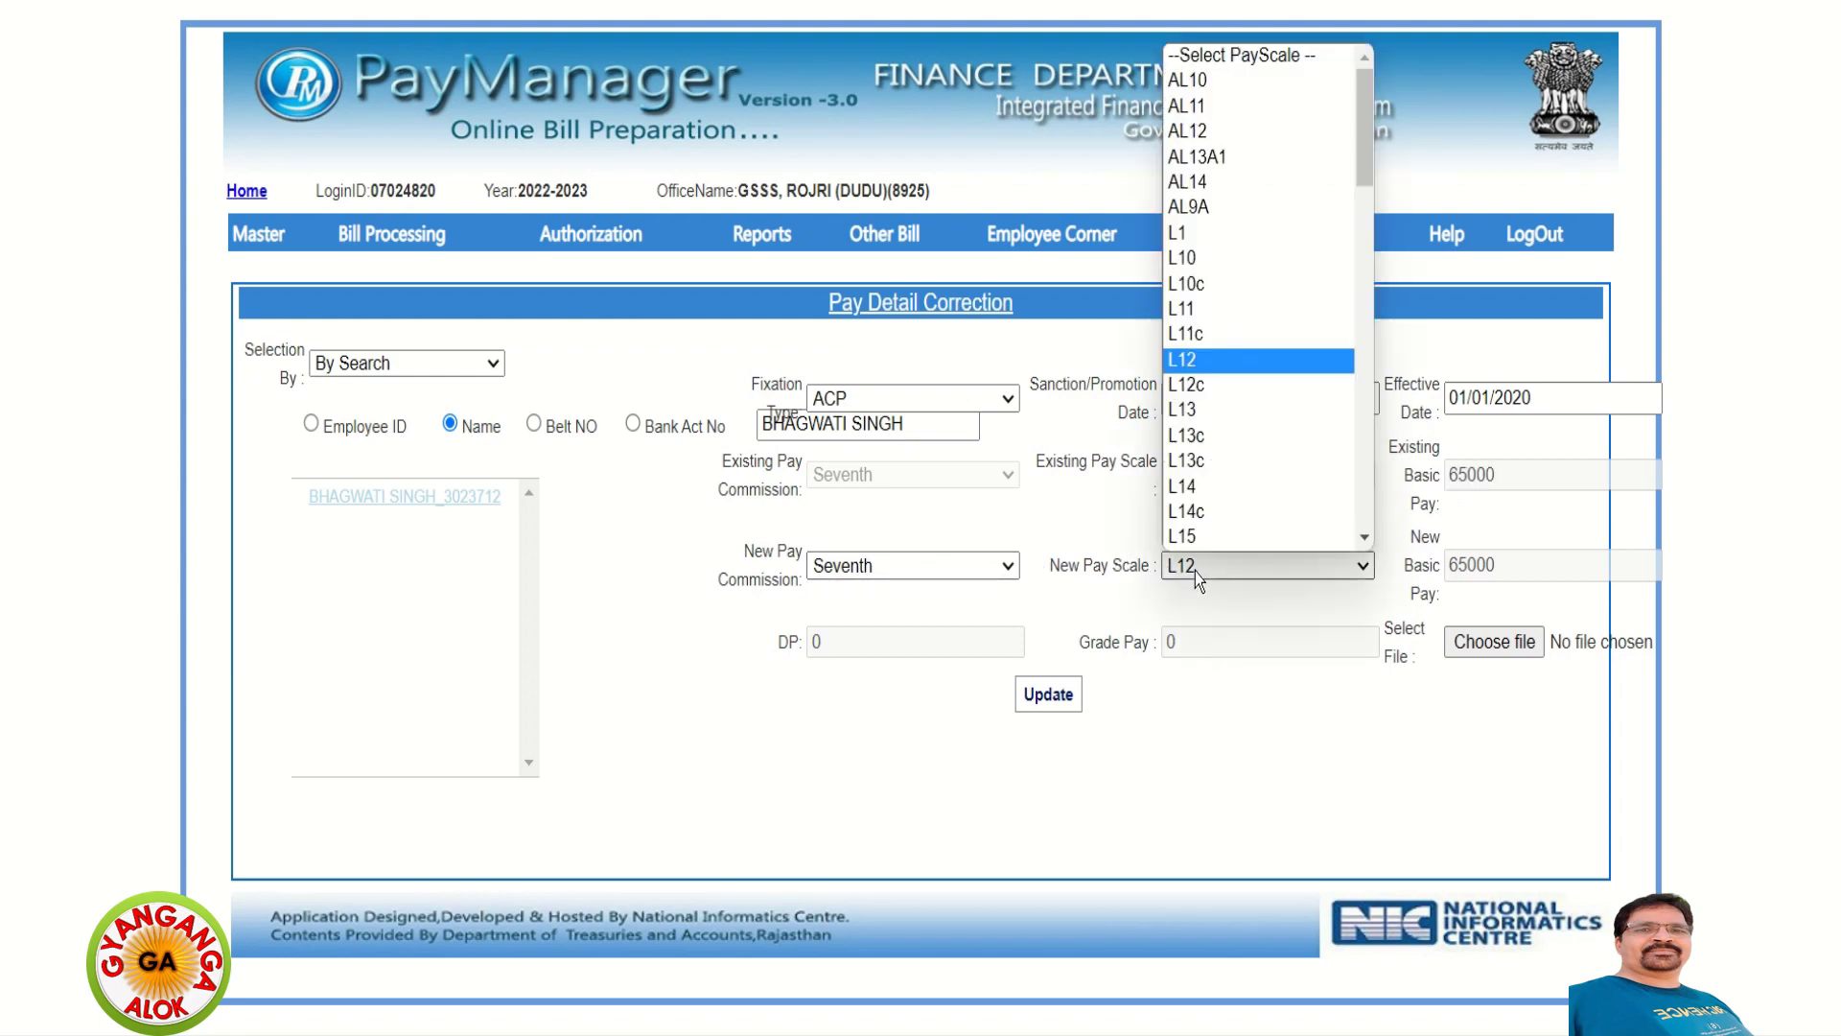
pyautogui.click(1184, 412)
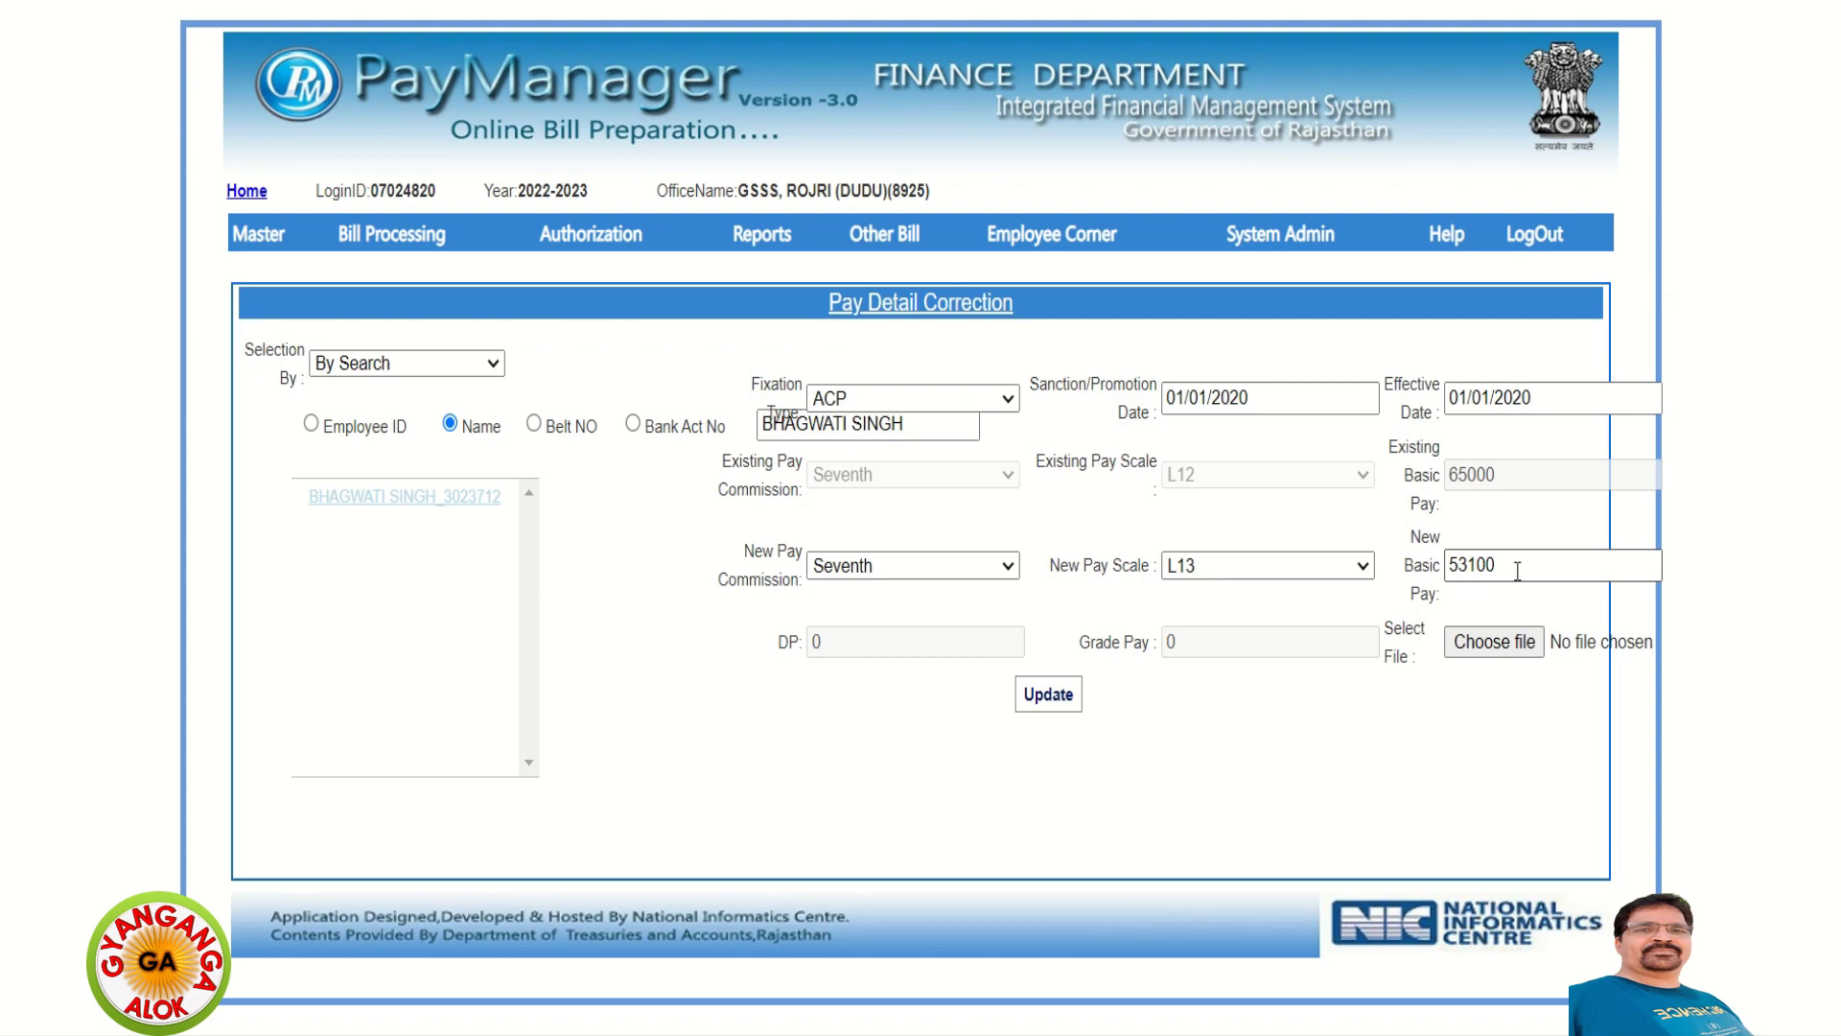
# Look up the 01/07/2021 pay in the ACP fitment order in Word and set the new basic pay to 67200.
pyautogui.moveTo(1517, 572); pyautogui.dragTo(1449, 579)
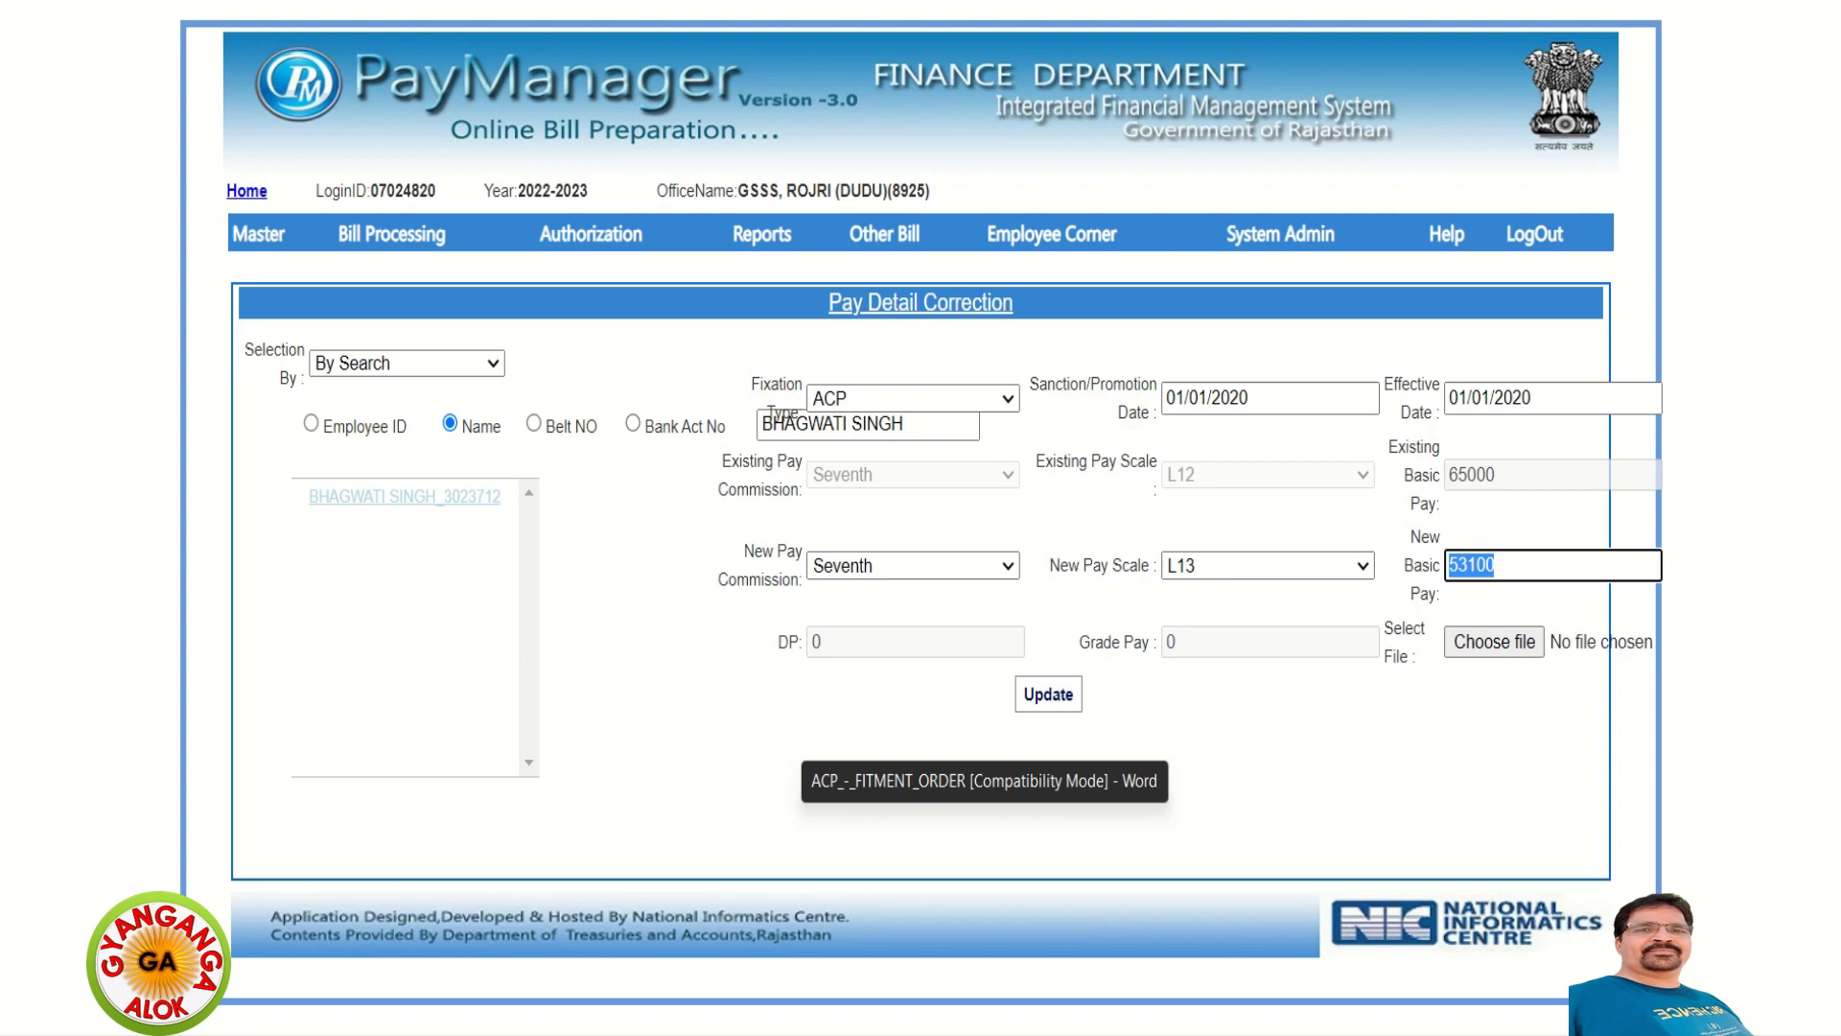
pyautogui.click(984, 805)
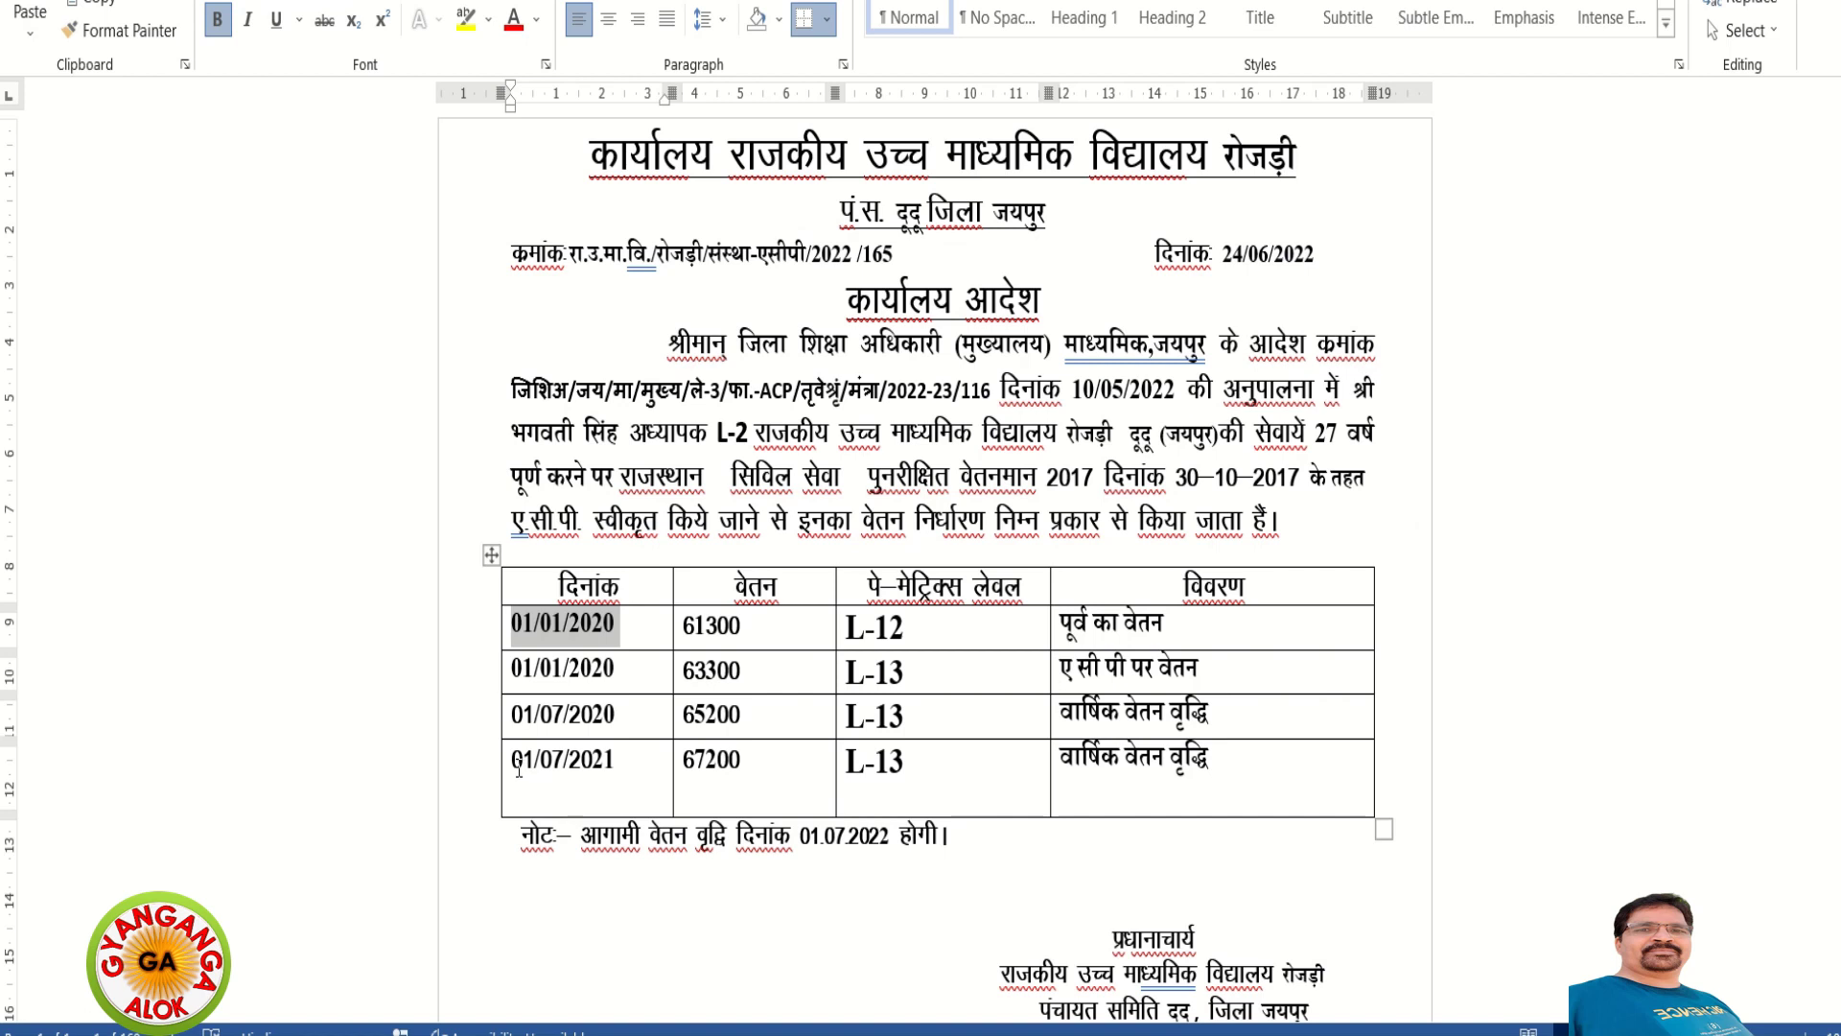
pyautogui.moveTo(518, 767); pyautogui.dragTo(619, 767)
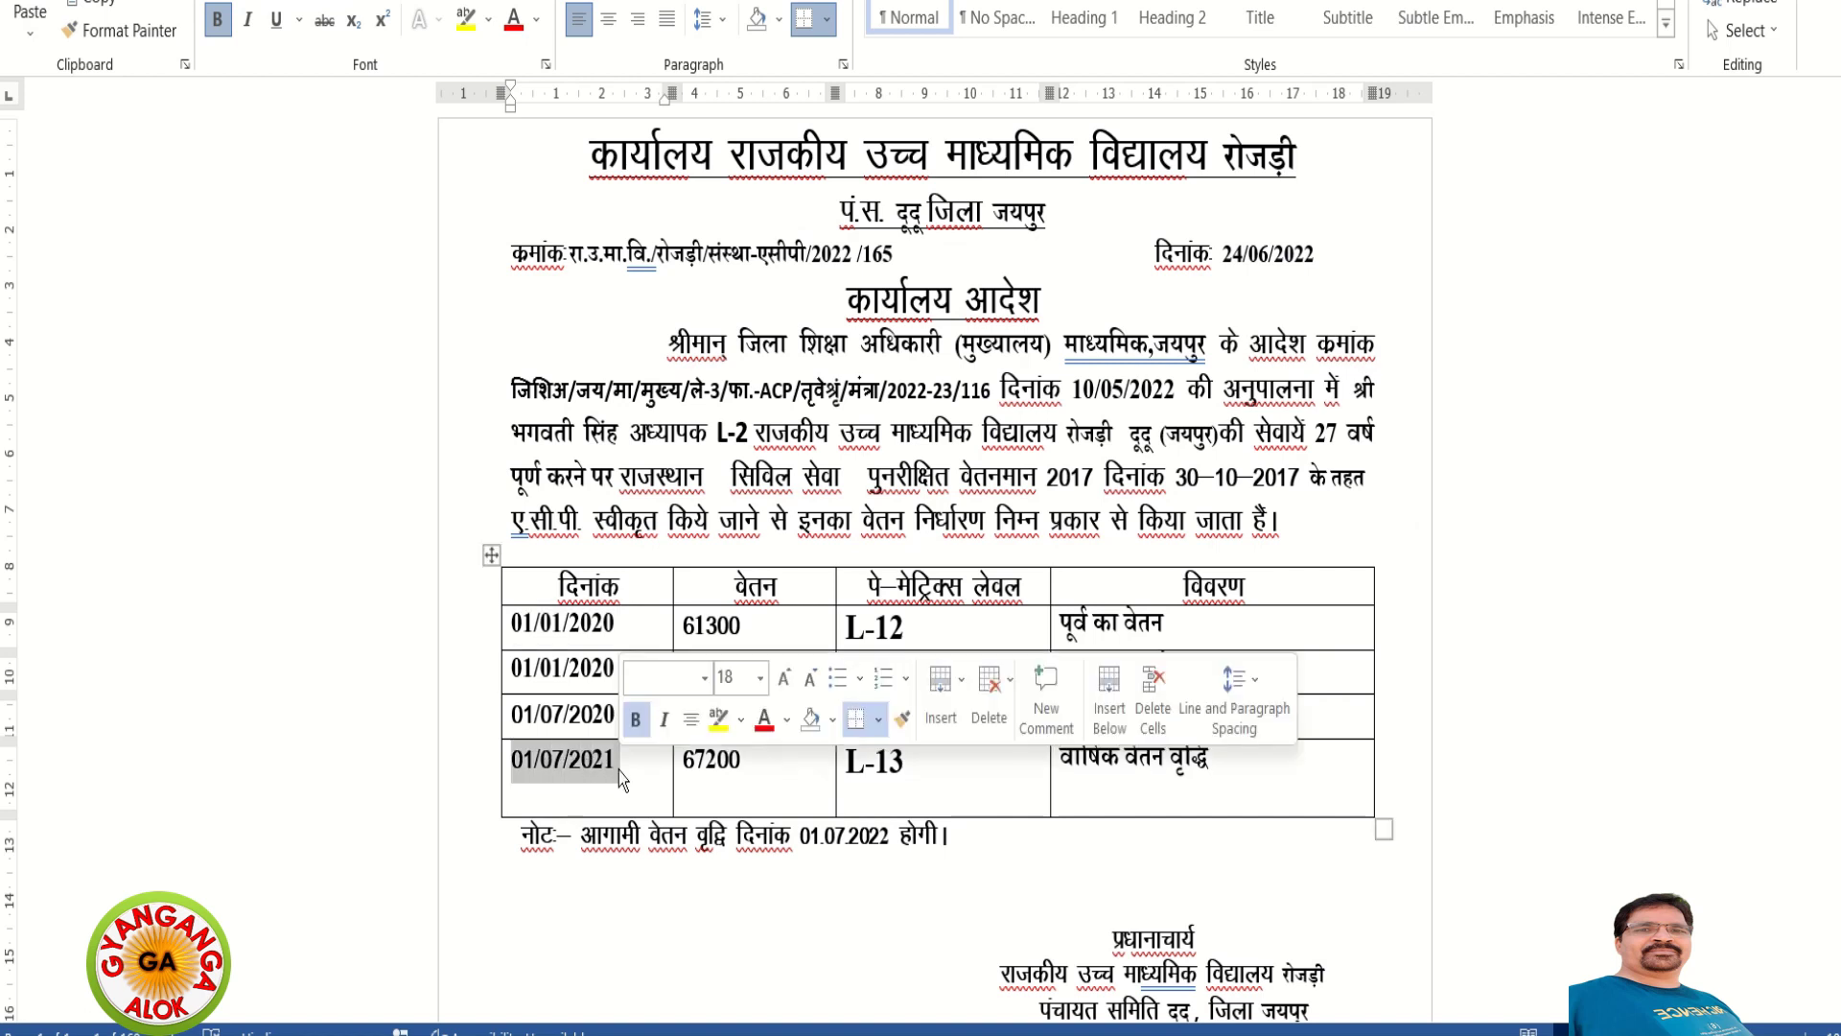
pyautogui.click(677, 772)
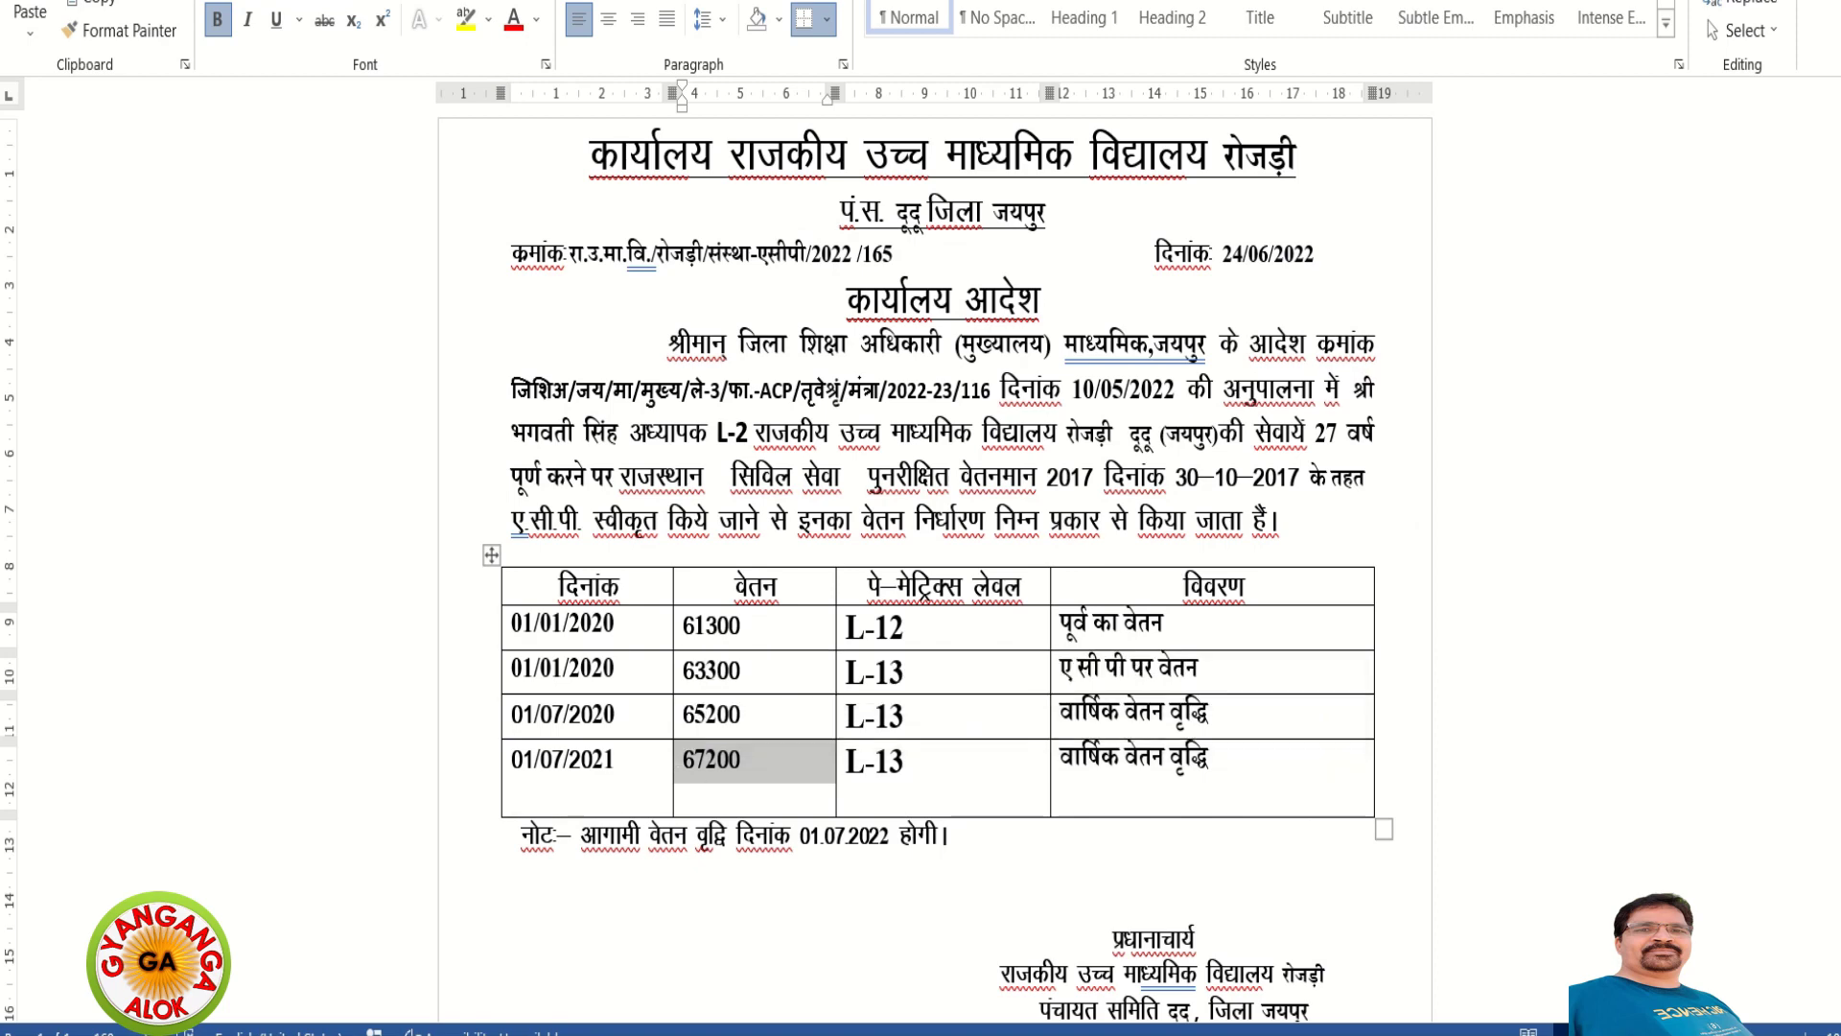
pyautogui.click(1065, 767)
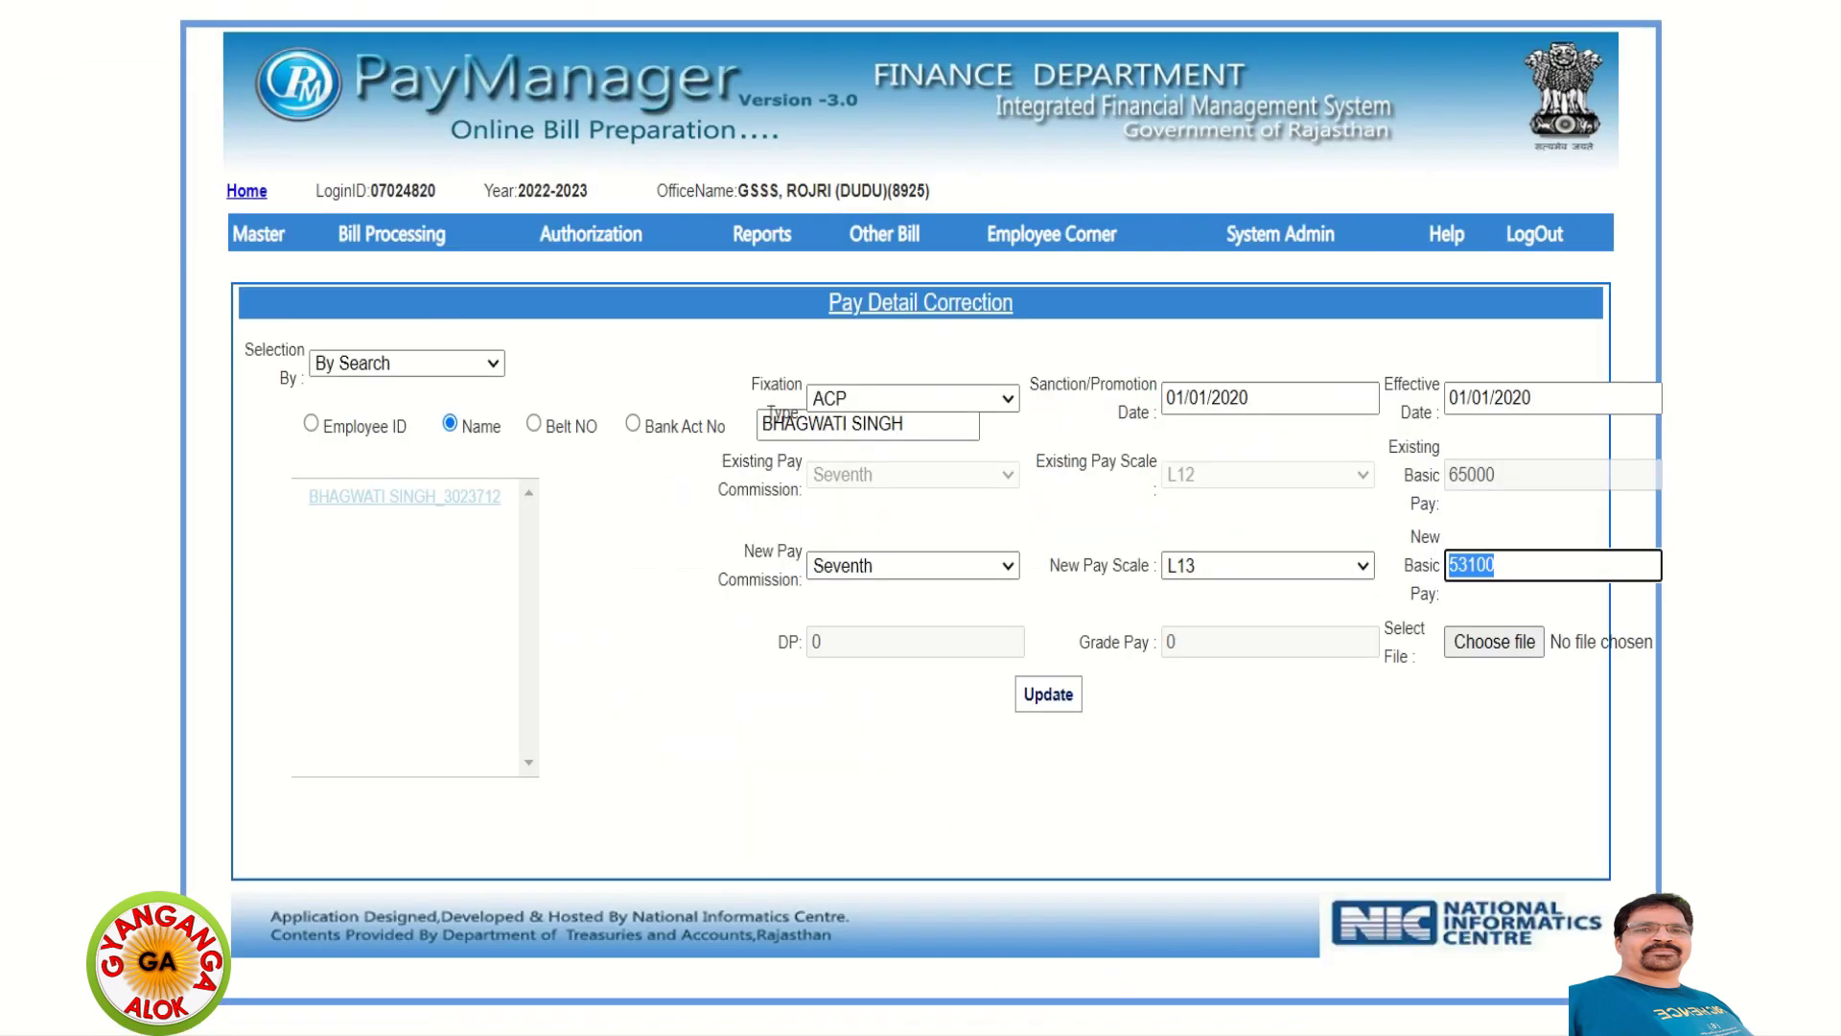
pyautogui.write('67200')
pyautogui.click(844, 654)
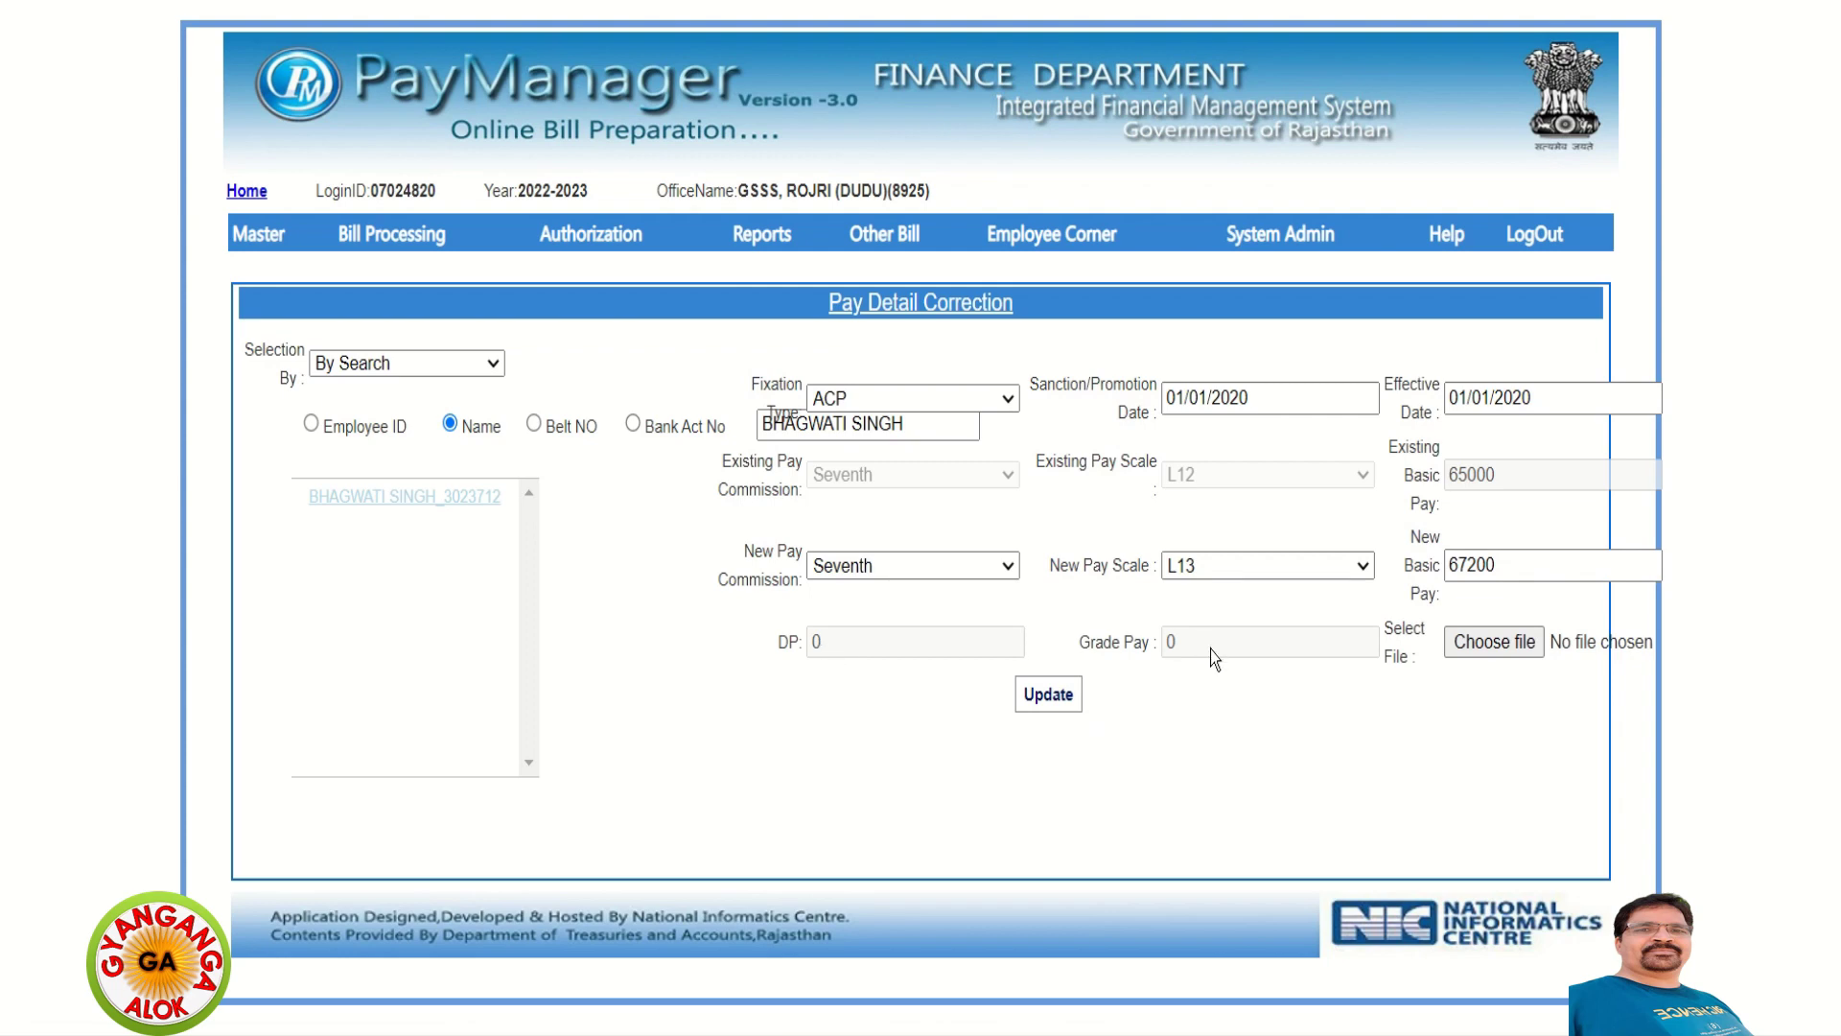
# Try to attach the employee's merged PDF from the Downloads folder to the pay correction.
pyautogui.click(1498, 656)
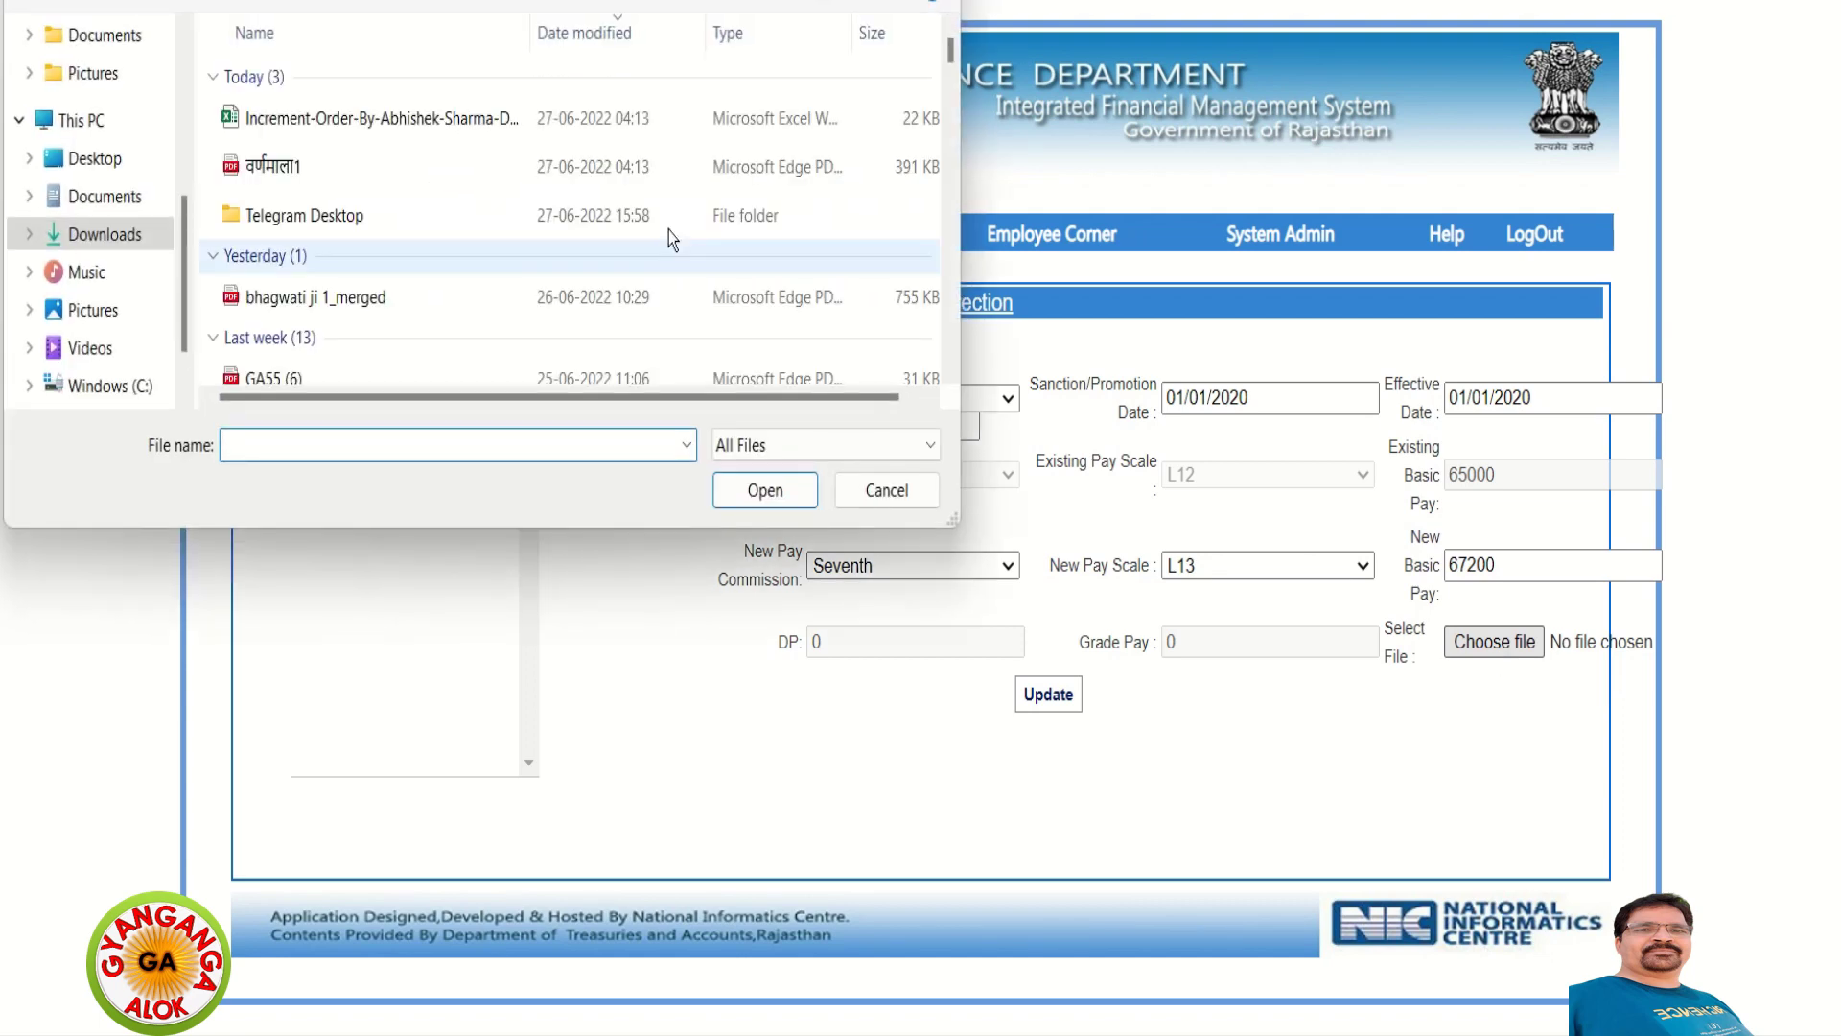
pyautogui.doubleClick(324, 297)
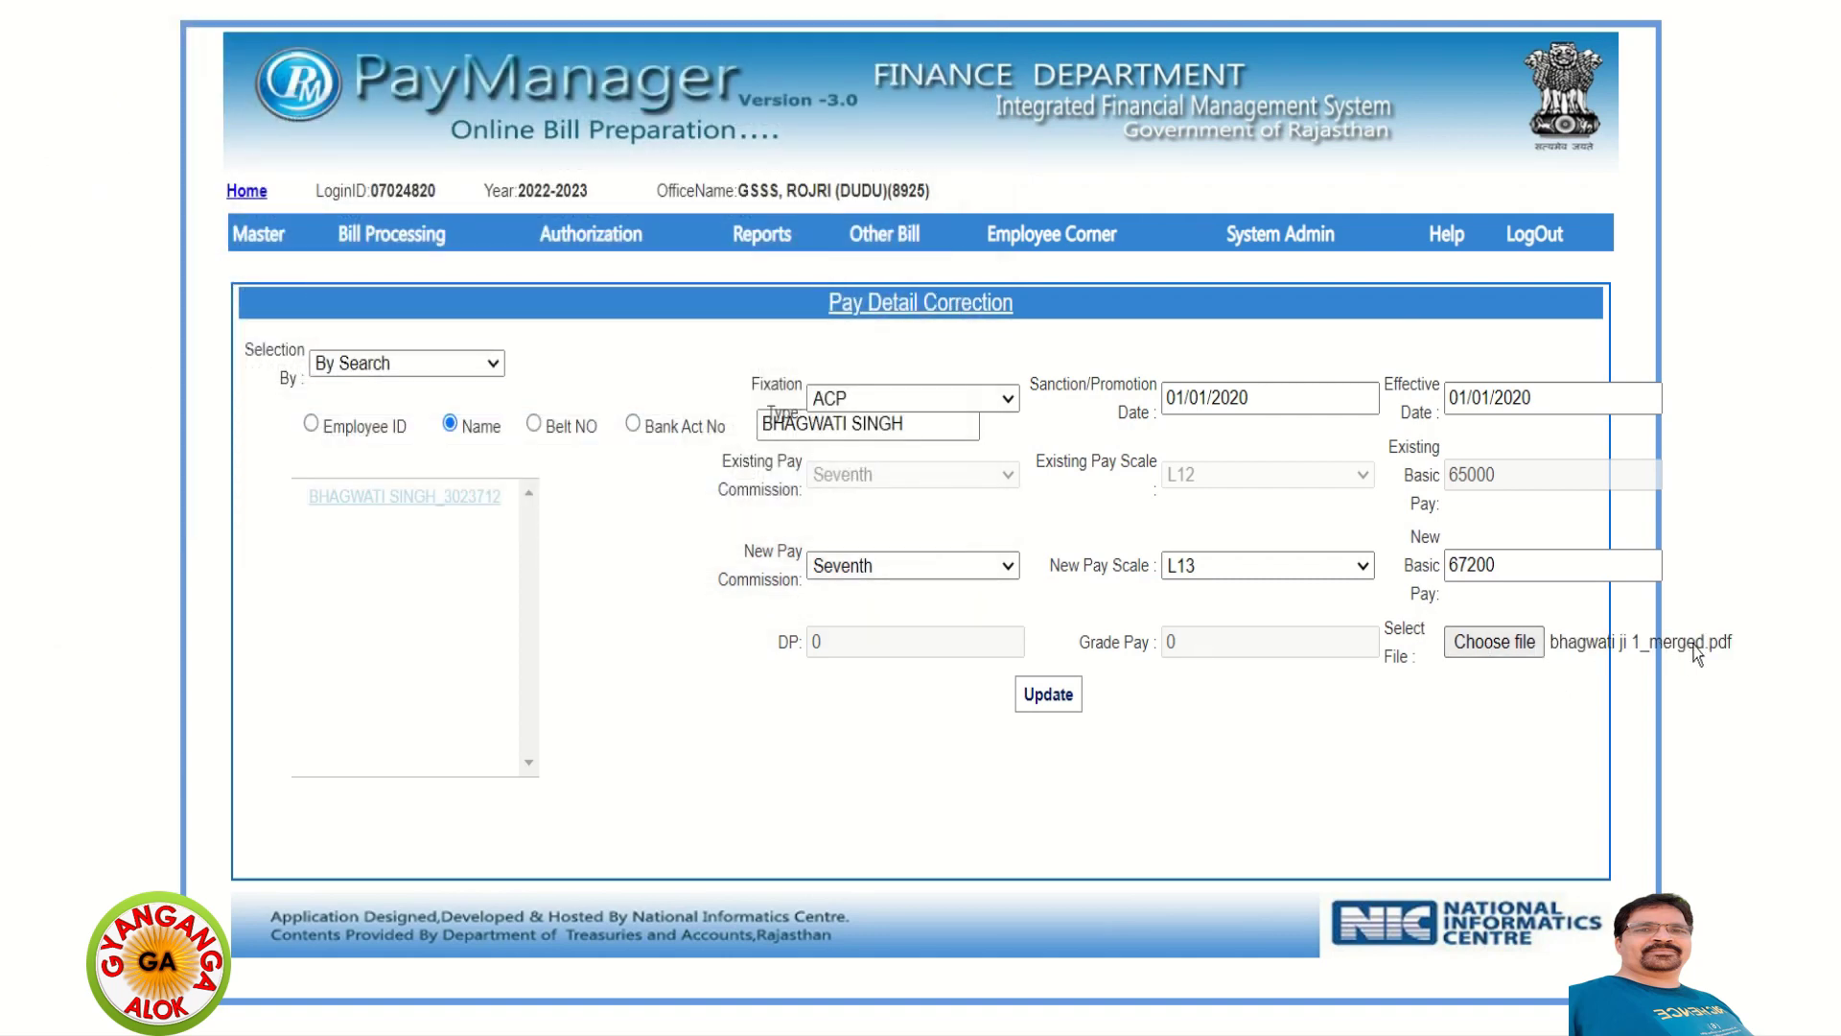
pyautogui.click(1733, 644)
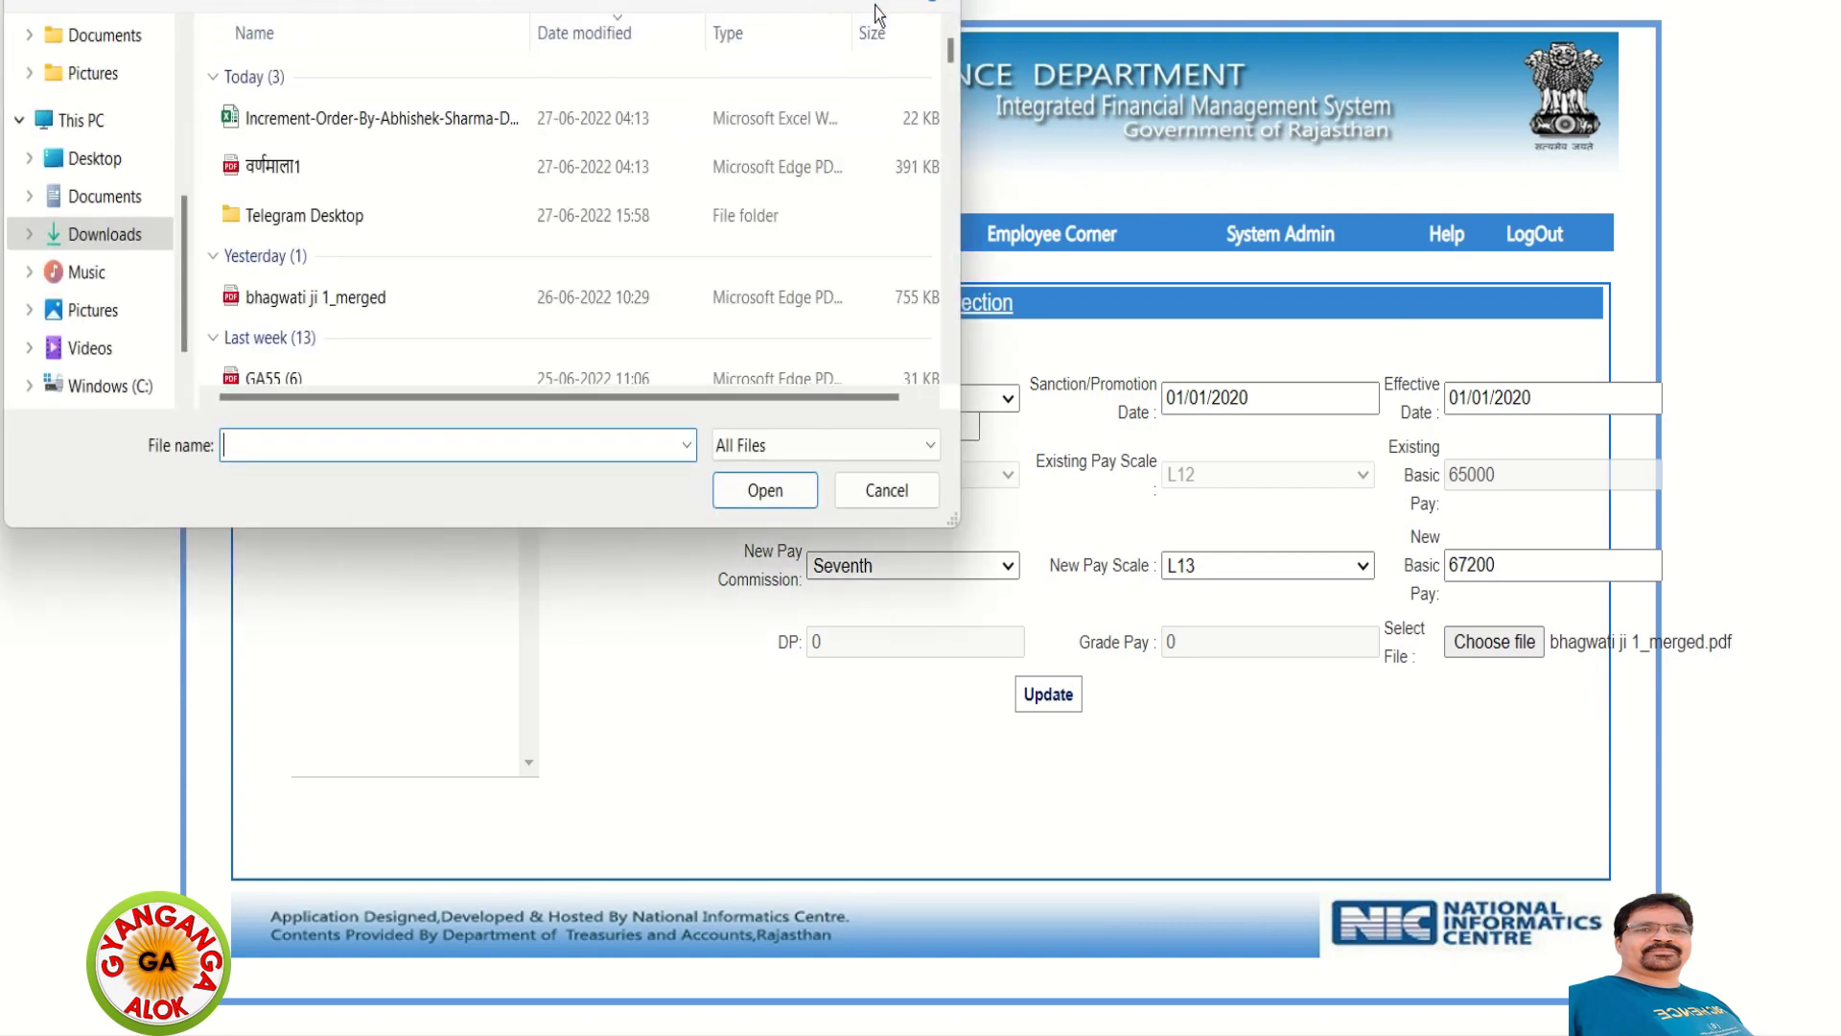
pyautogui.press('Escape')
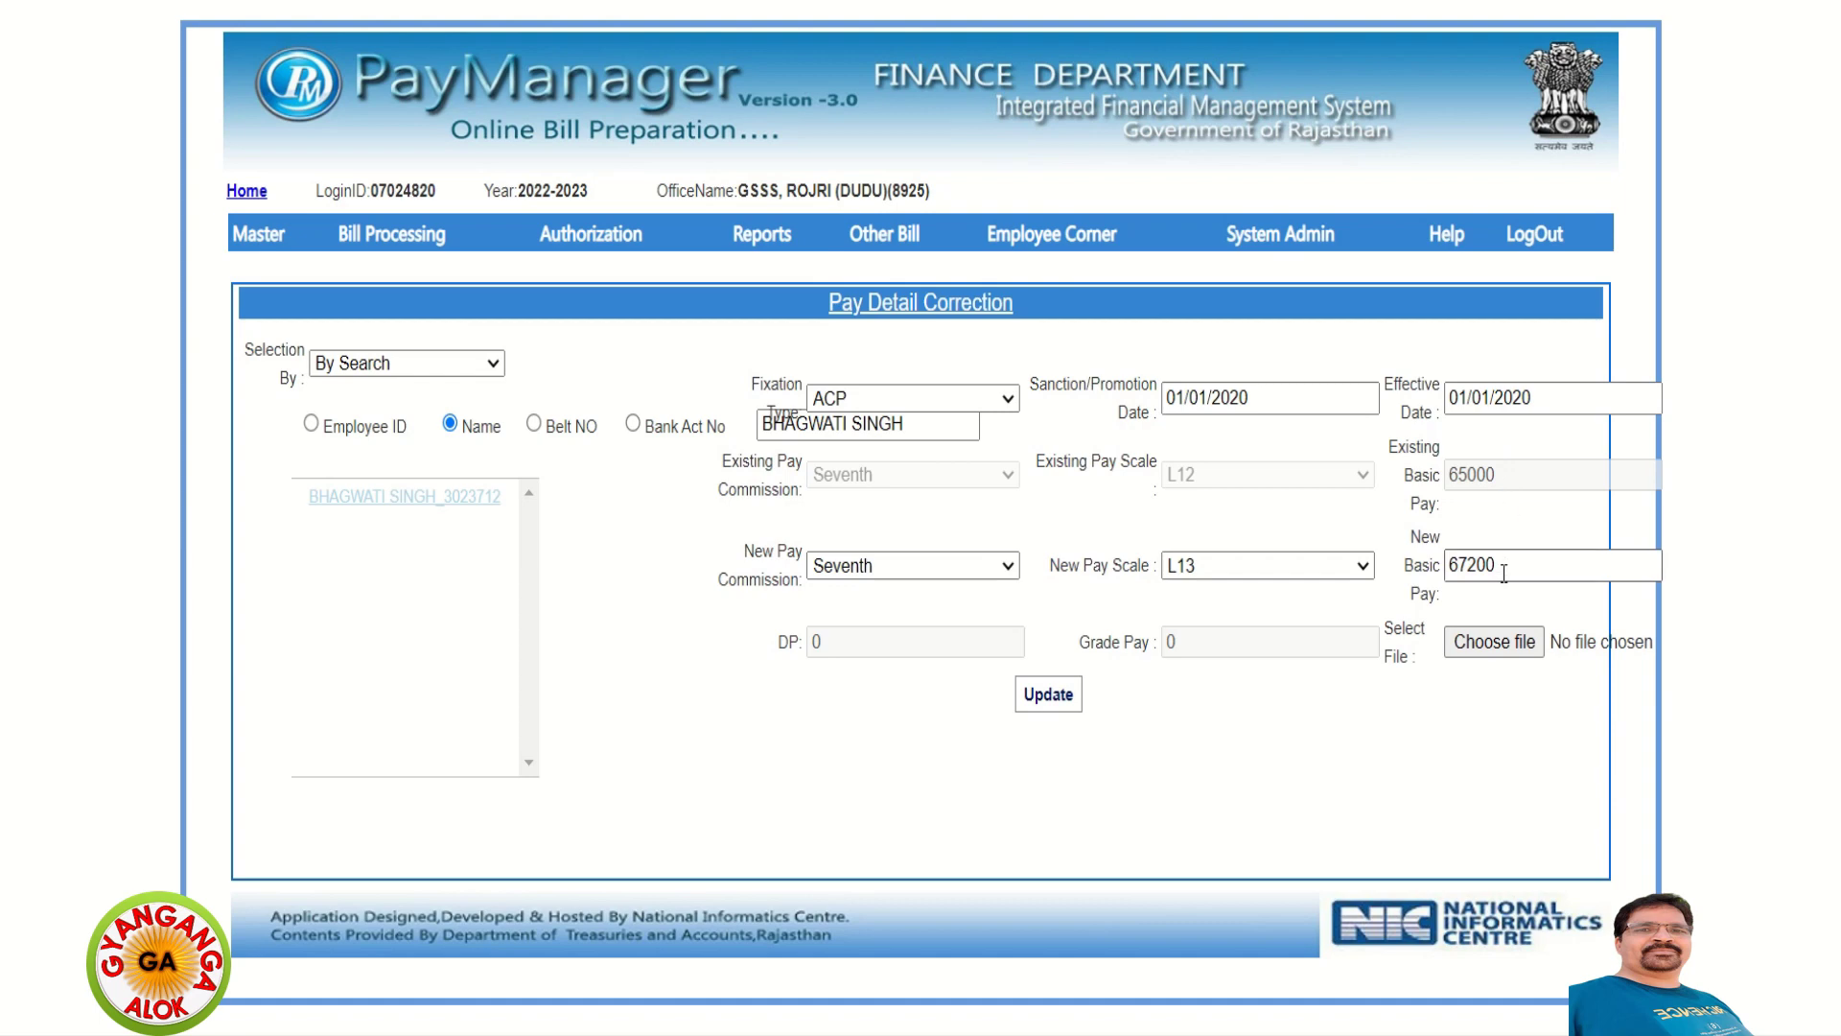
# Submit the pay detail correction and acknowledge the messages.
pyautogui.click(1037, 707)
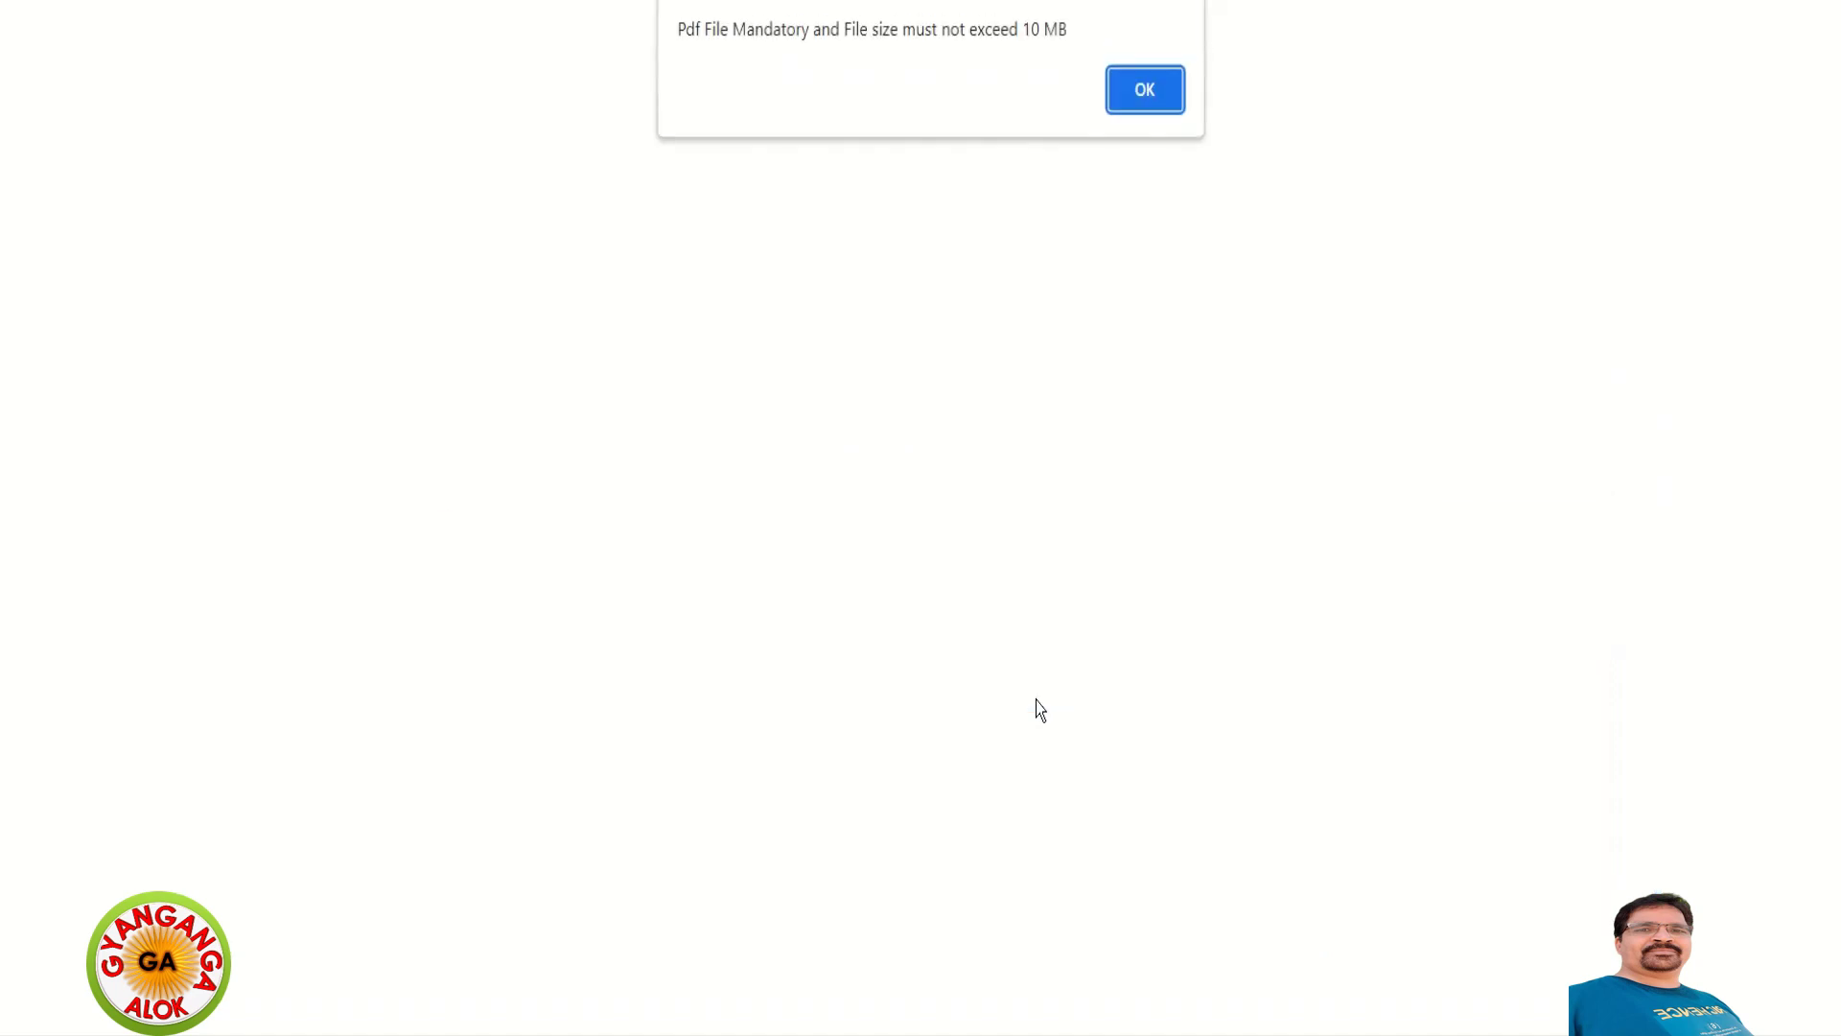
pyautogui.click(1143, 94)
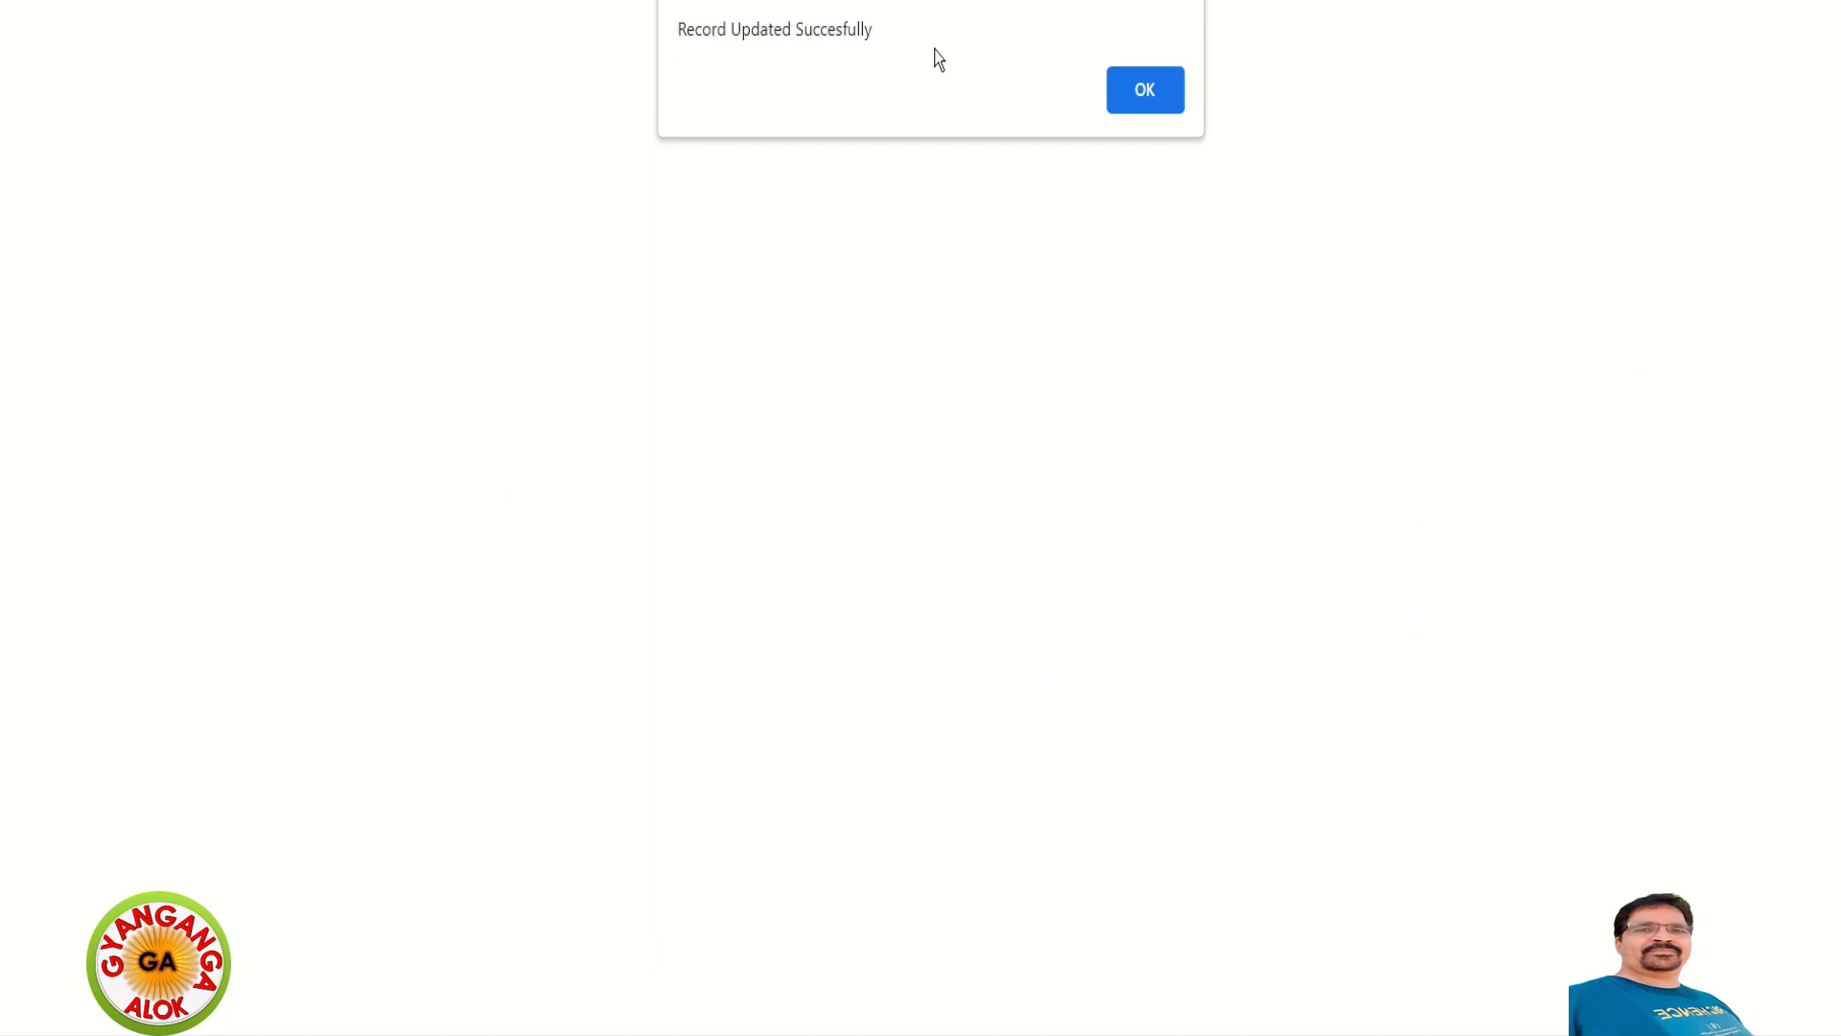
pyautogui.click(1127, 100)
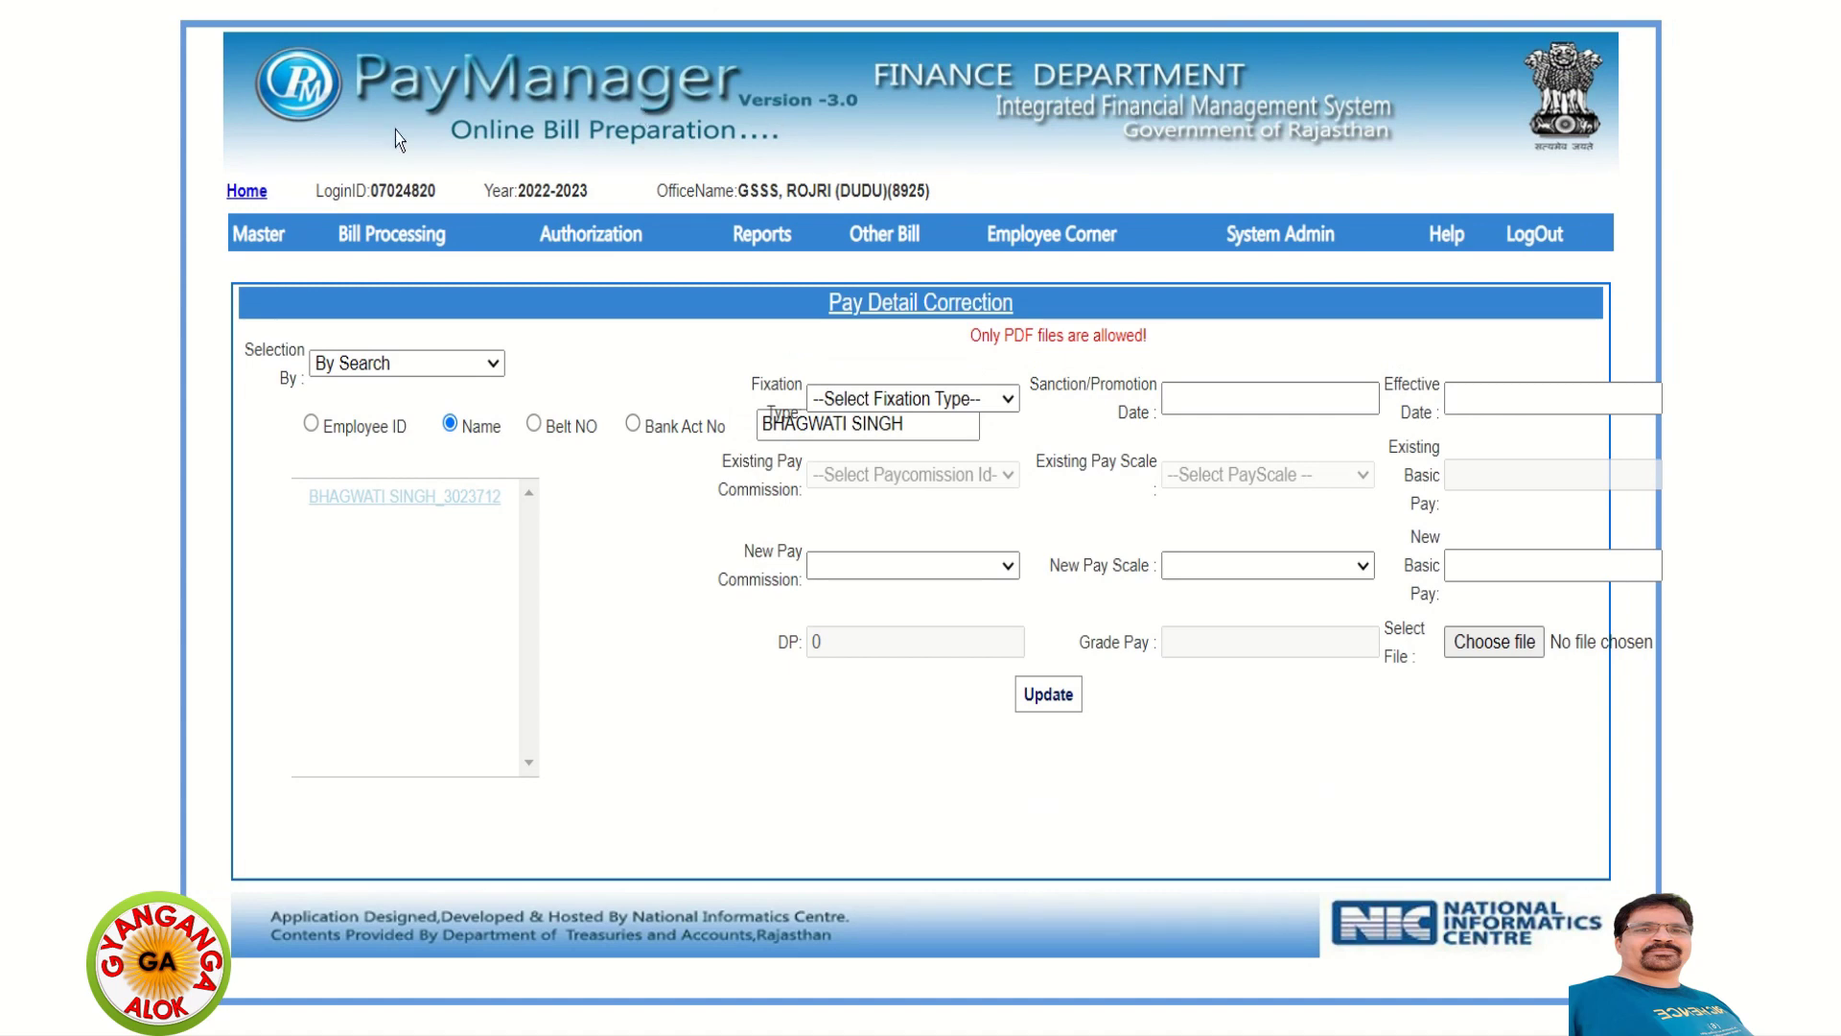
# Open the same employee's pay and bank details in the Employee Detail master to check the pay scale and basic pay.
pyautogui.moveTo(259, 235)
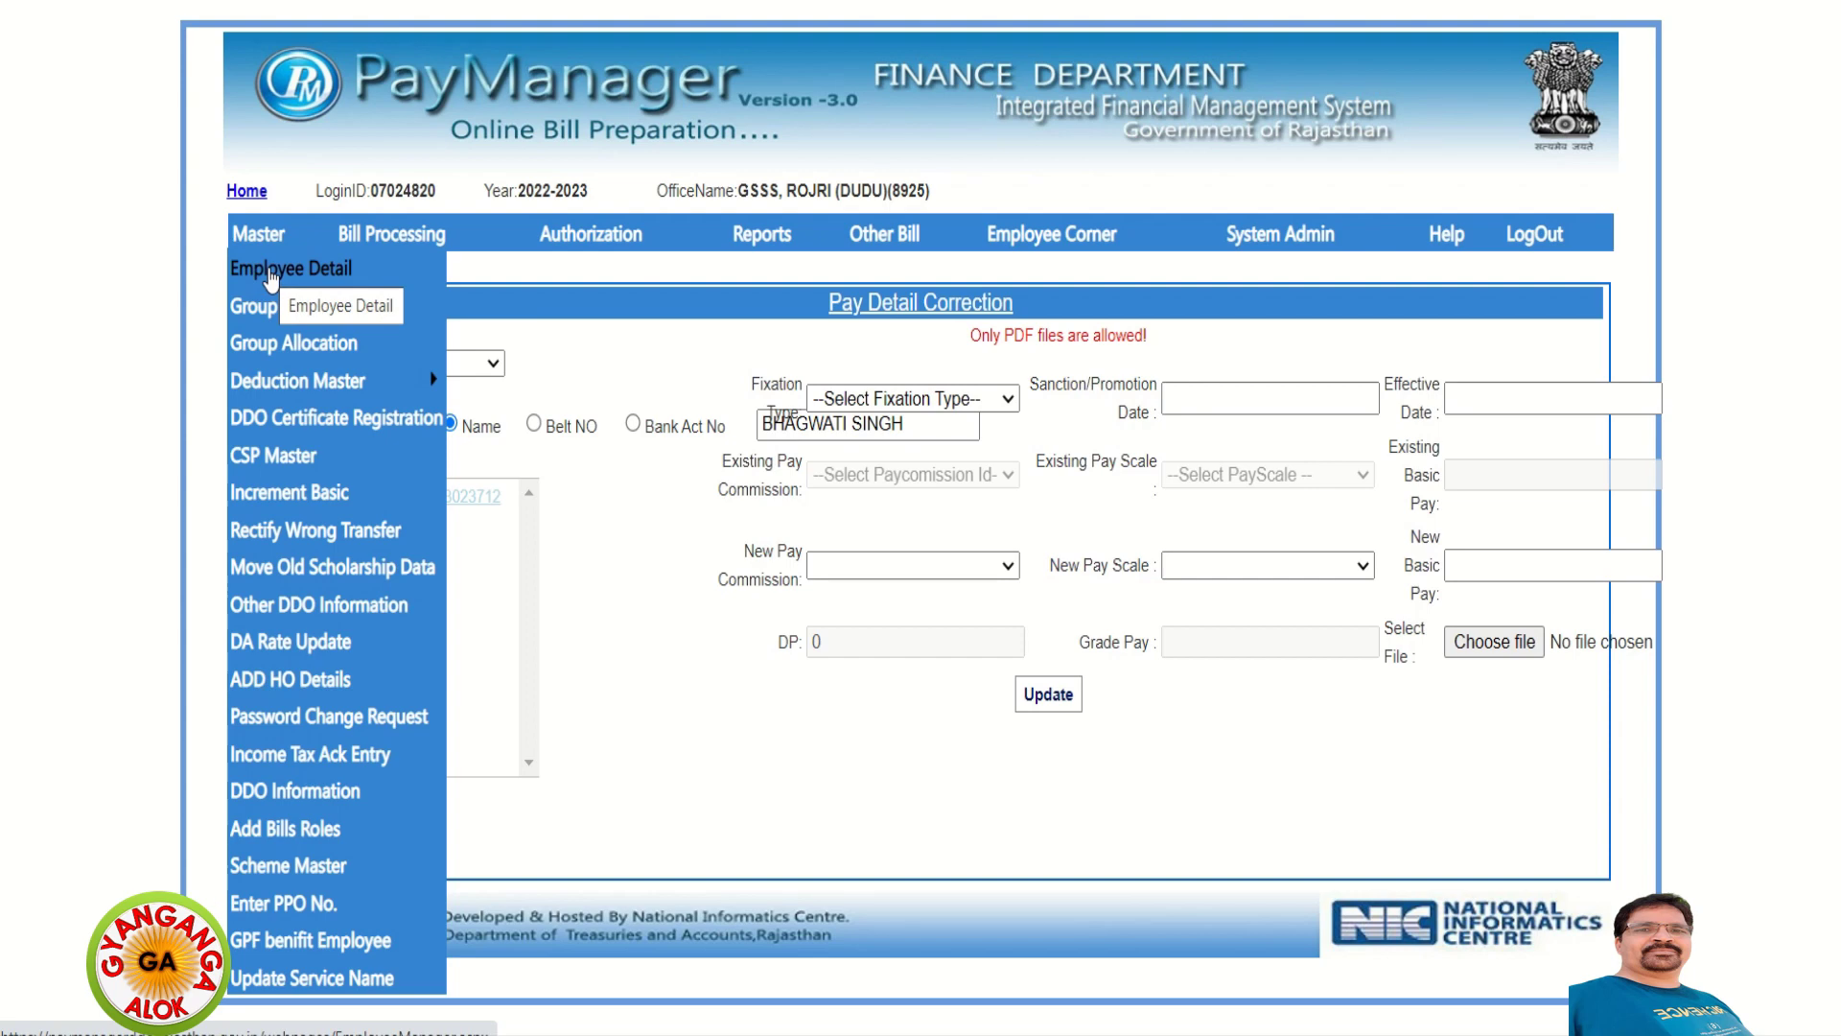
pyautogui.click(270, 271)
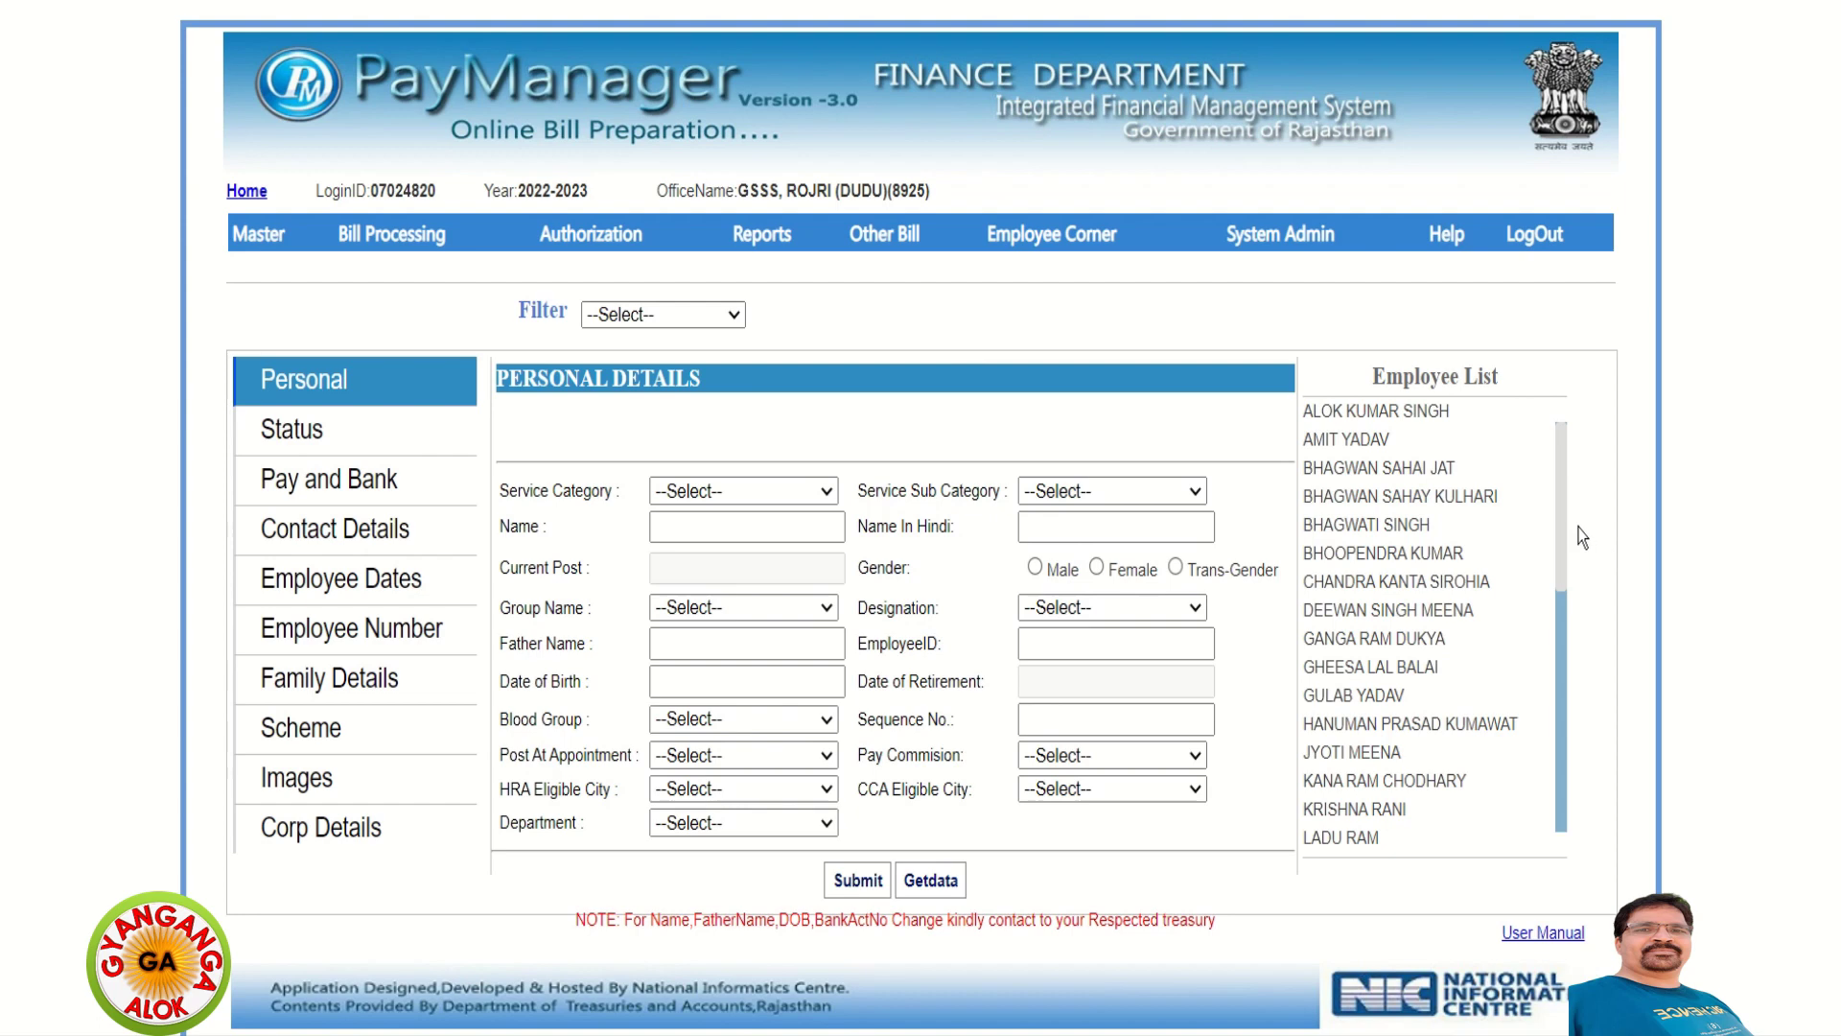
pyautogui.click(1441, 541)
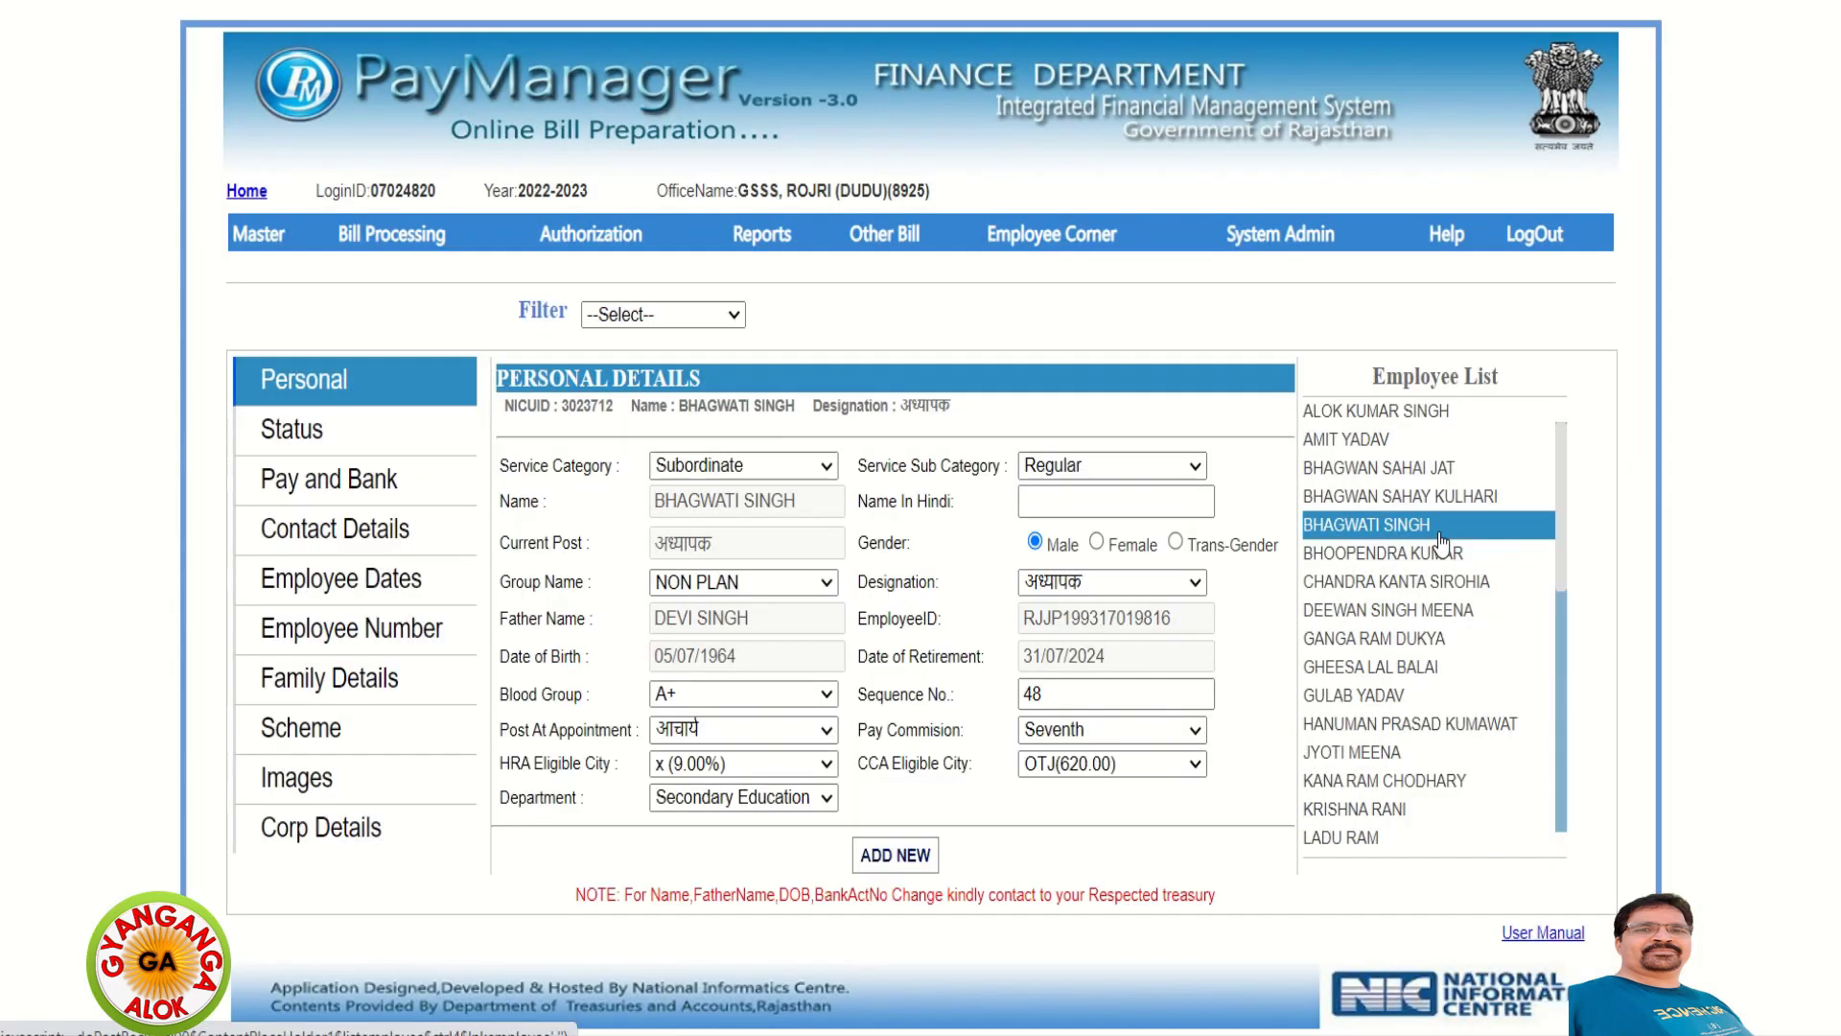
pyautogui.click(284, 487)
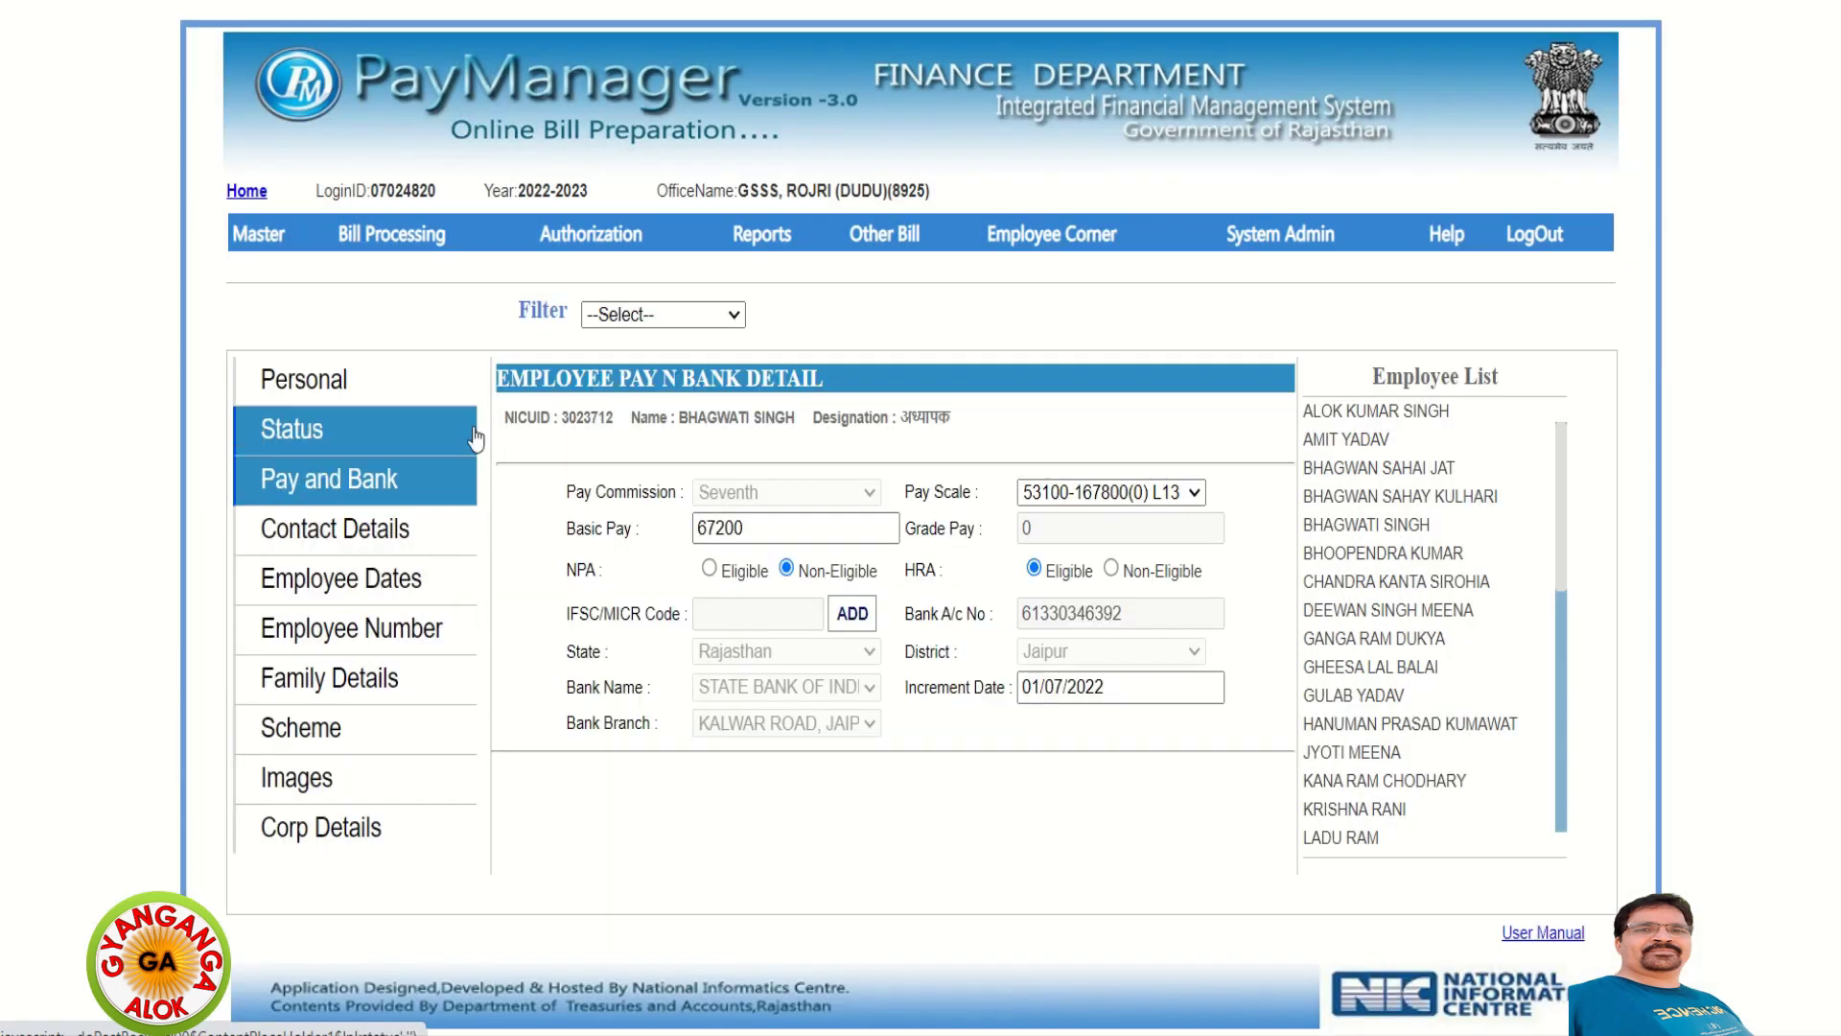
# Highlight the basic pay value in the employee's pay and bank details.
pyautogui.moveTo(765, 533); pyautogui.dragTo(676, 538)
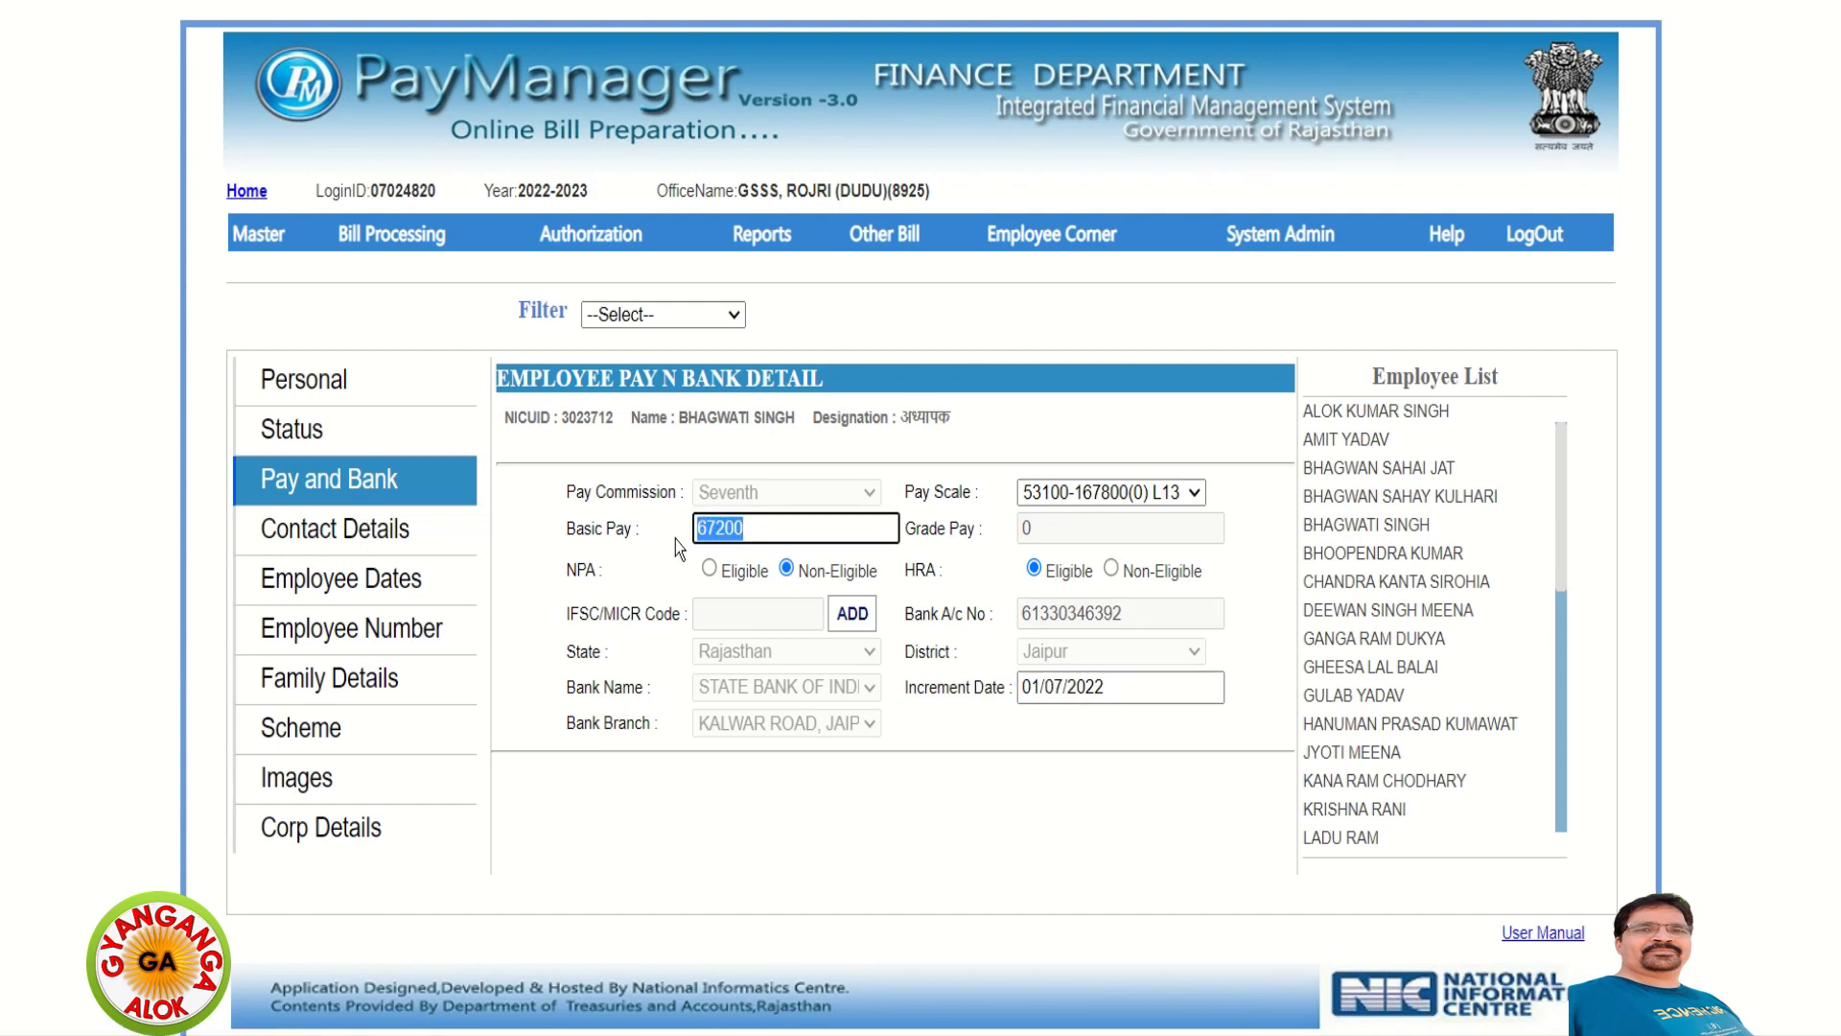
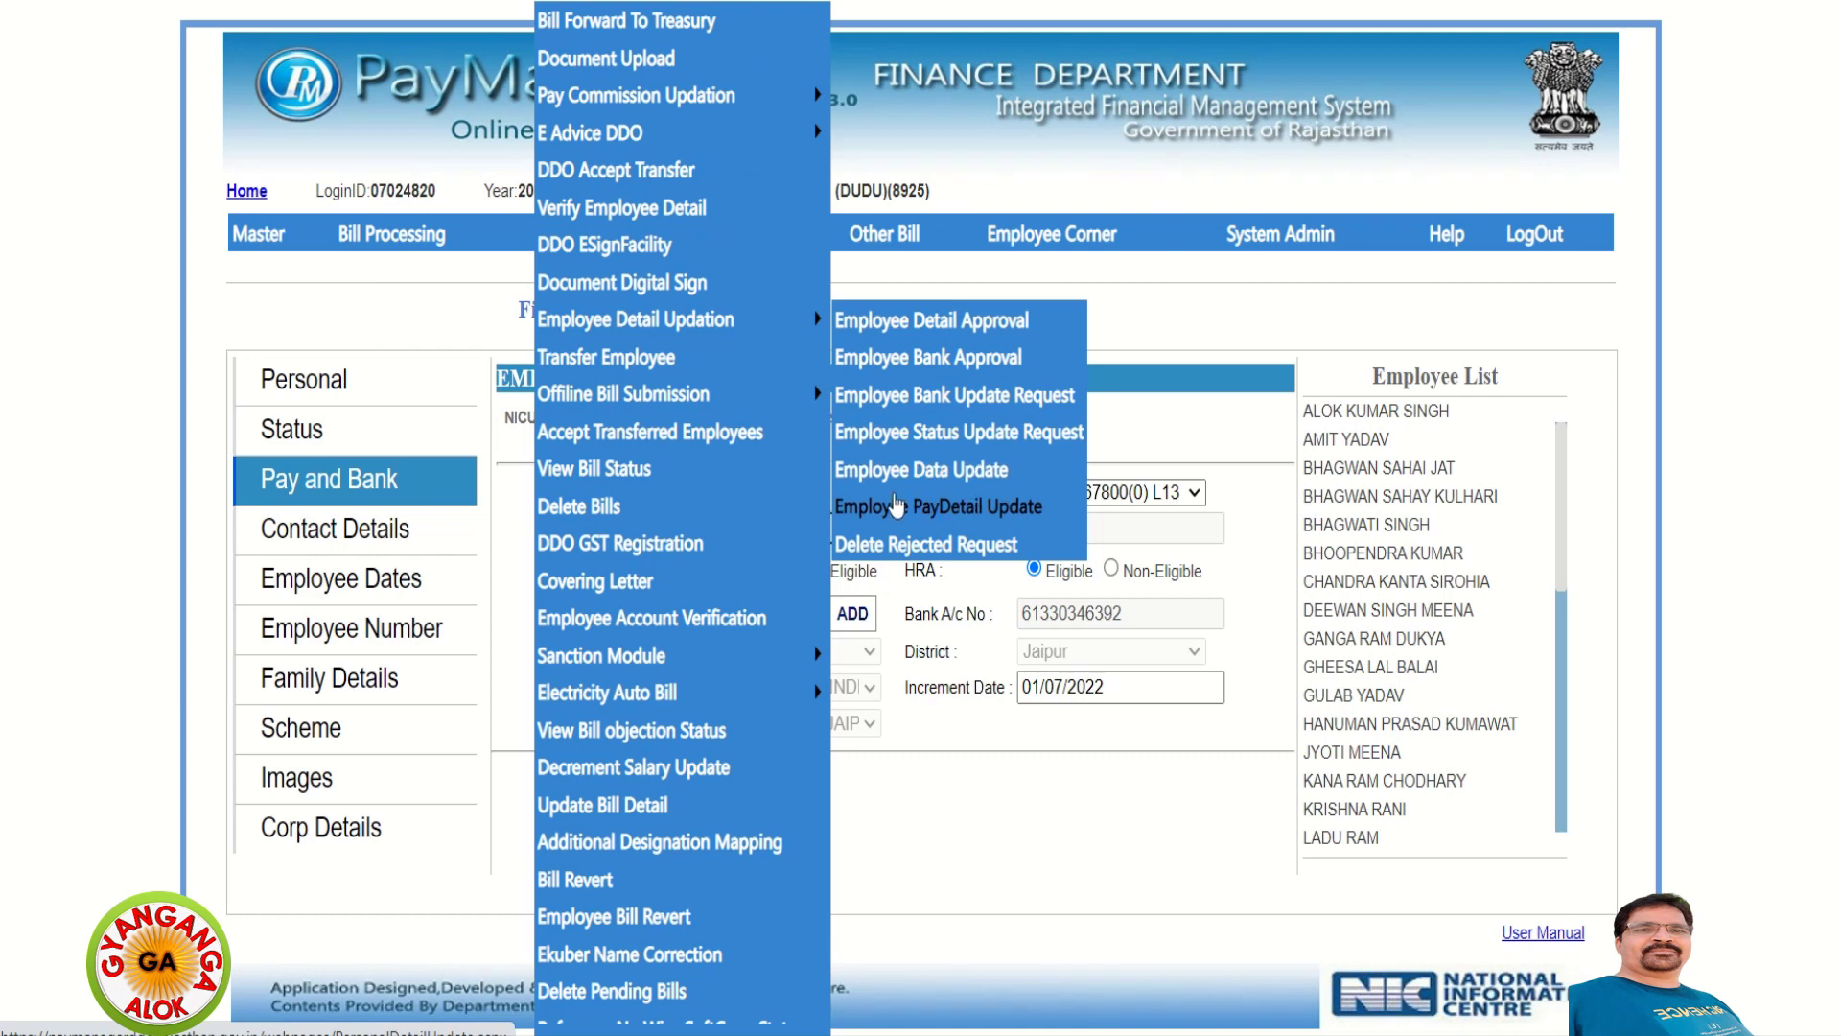
# Open the Employee PayDetail Update form and load the employee found by a name search for "gu".
pyautogui.click(895, 508)
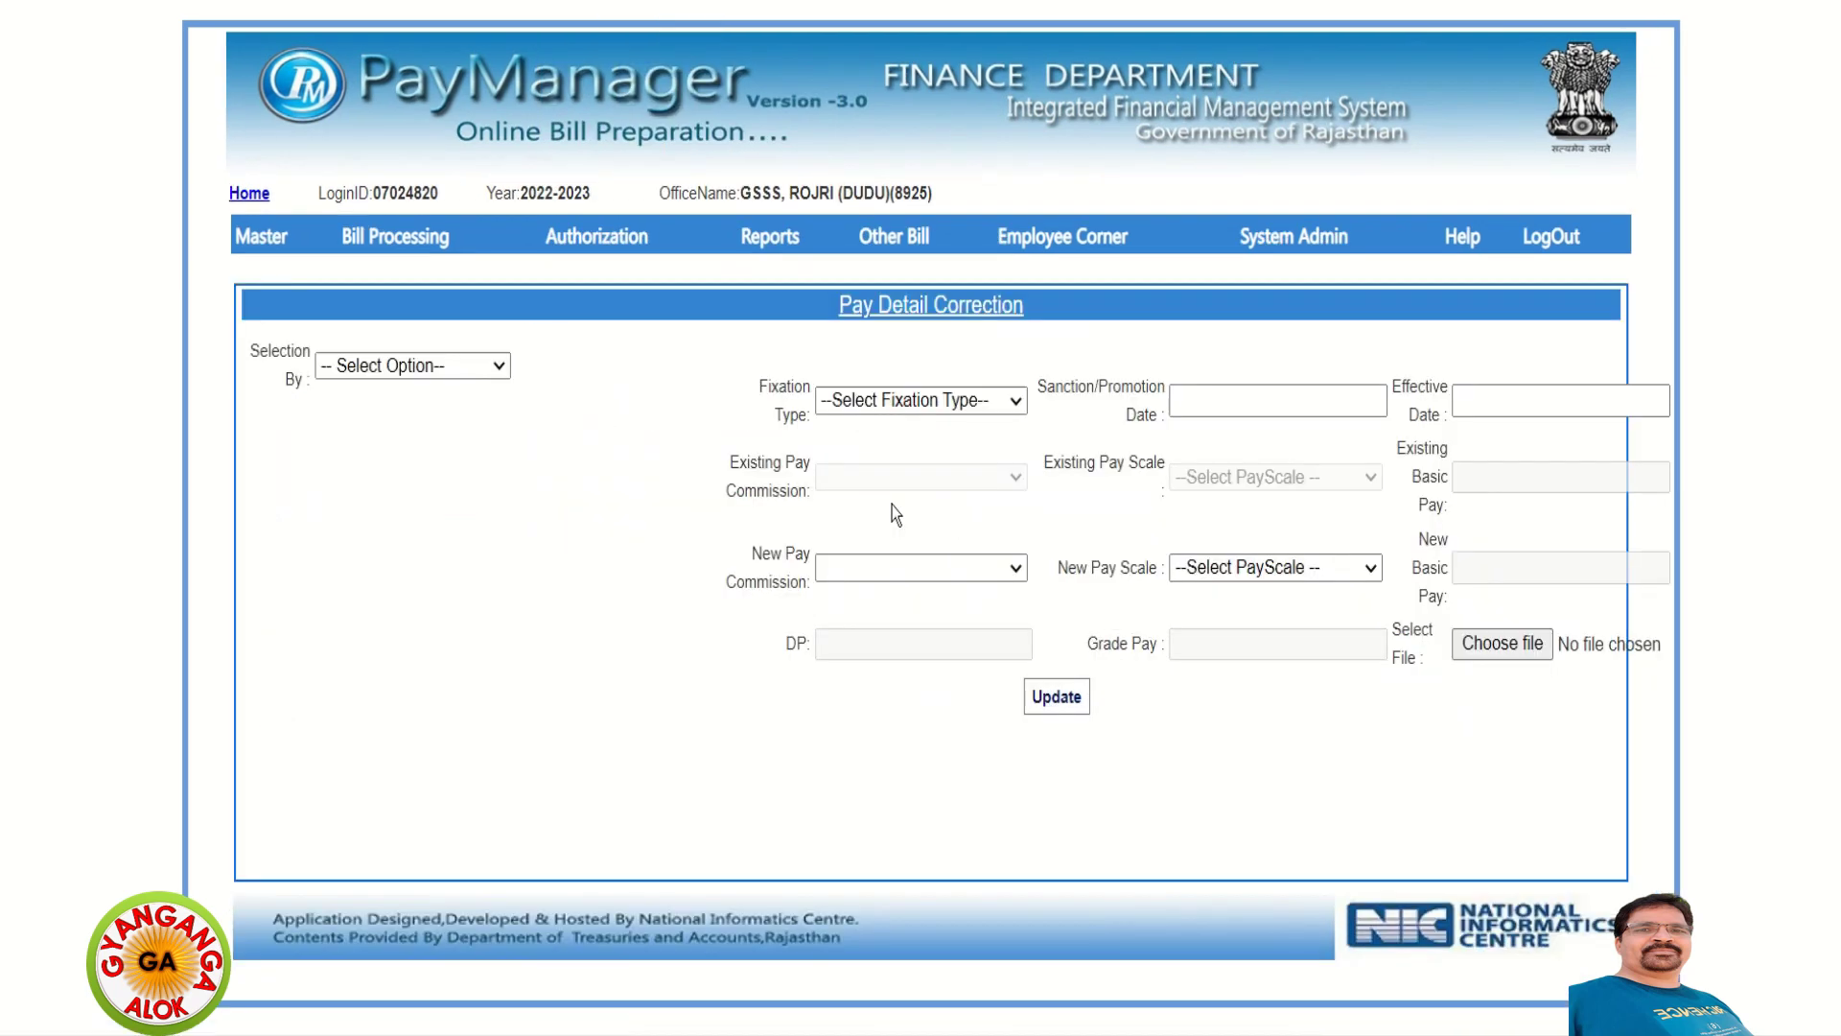
pyautogui.click(434, 366)
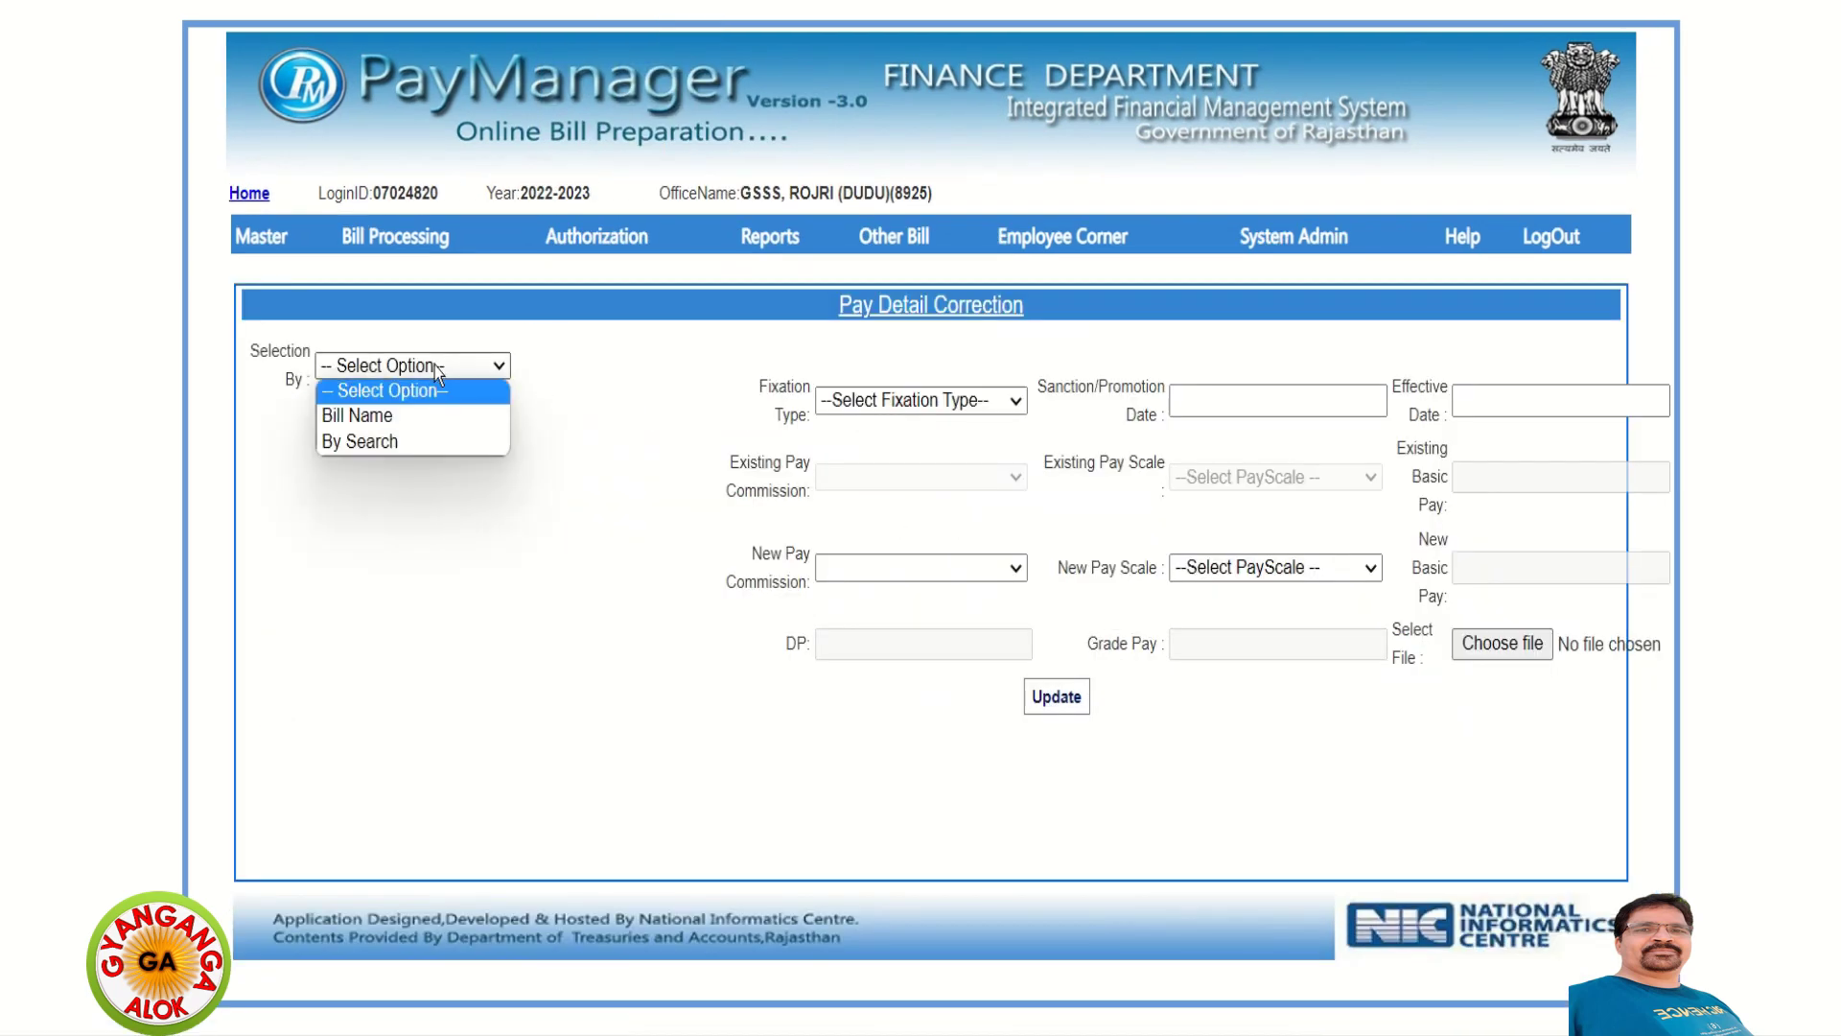
pyautogui.click(383, 443)
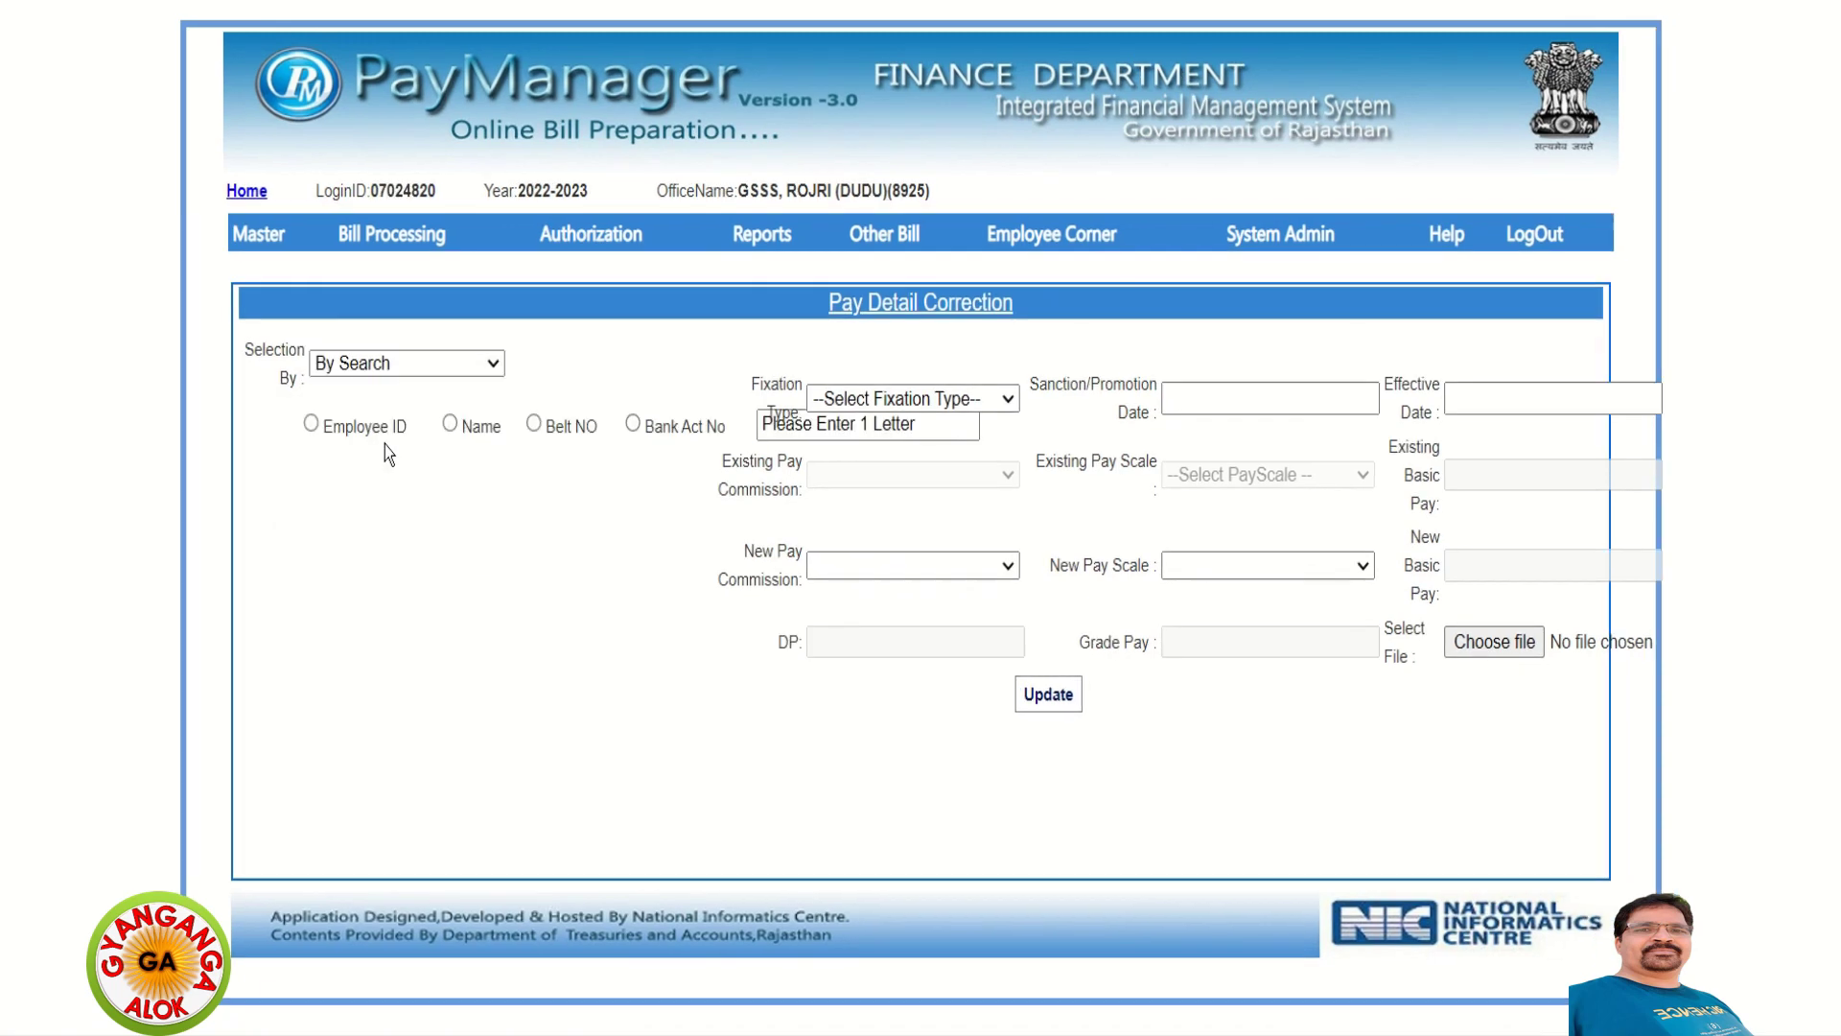
pyautogui.click(449, 424)
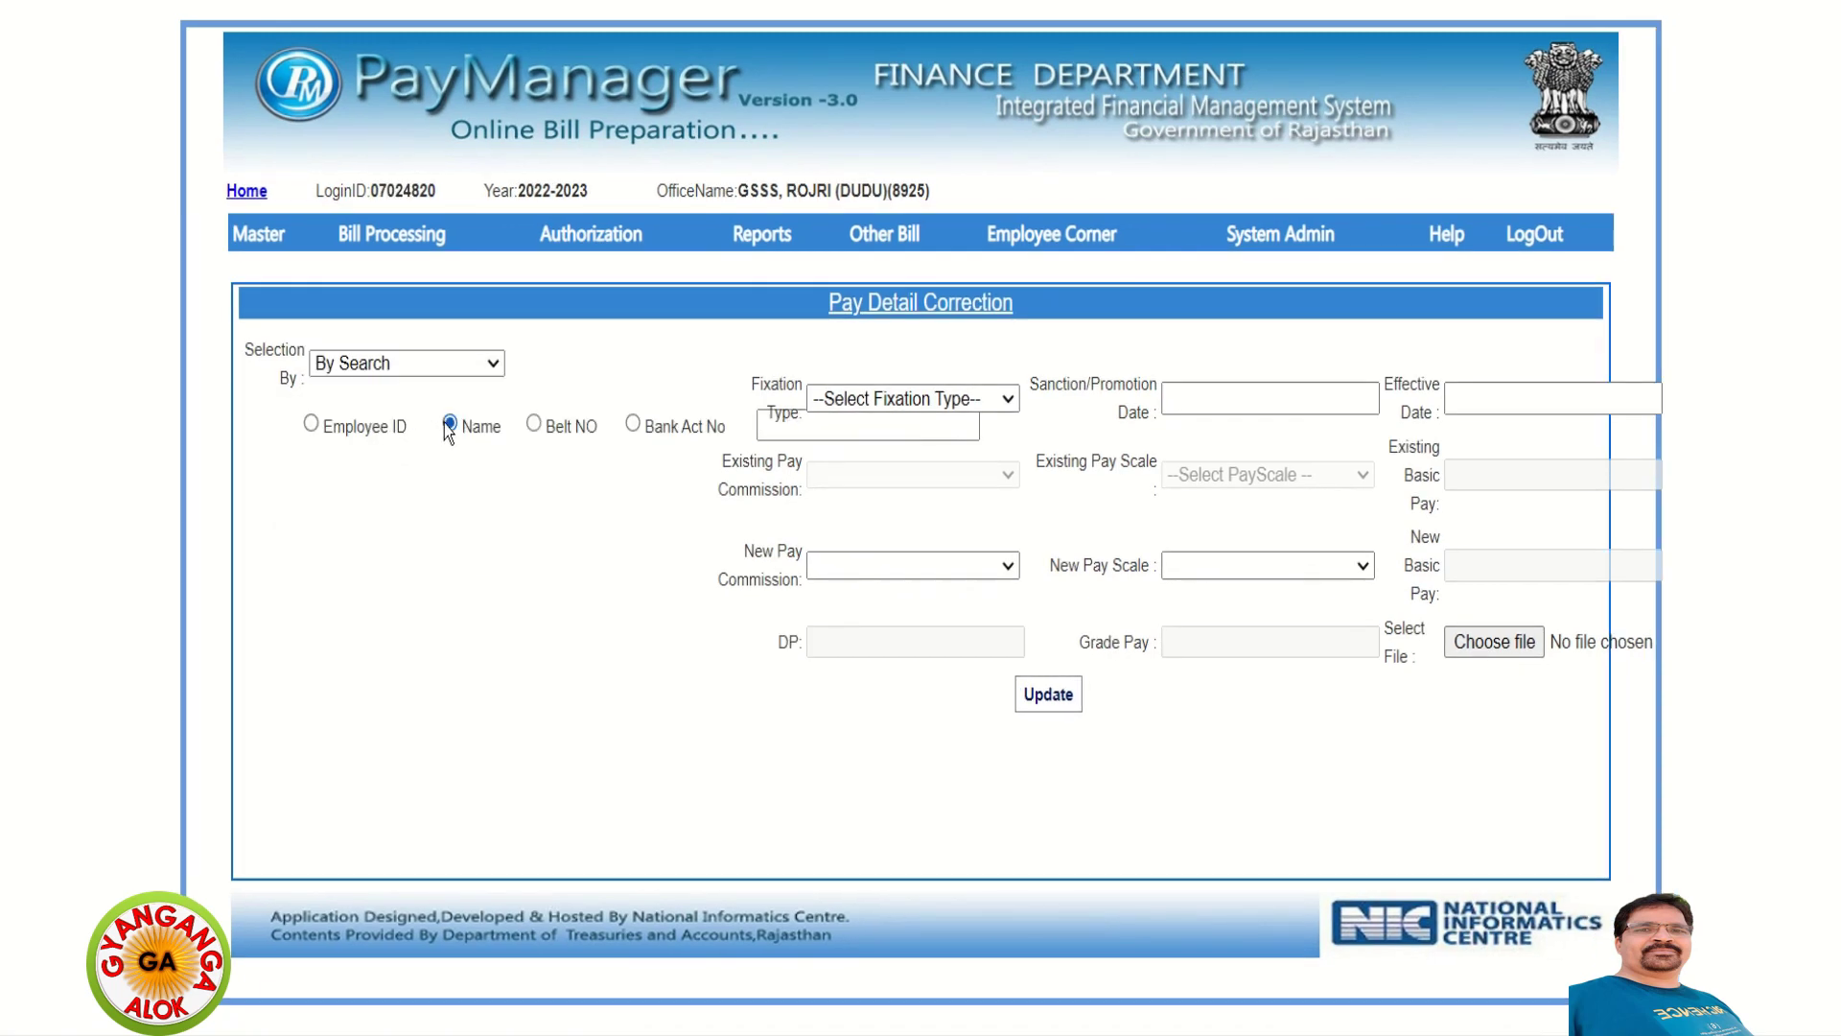
pyautogui.click(822, 437)
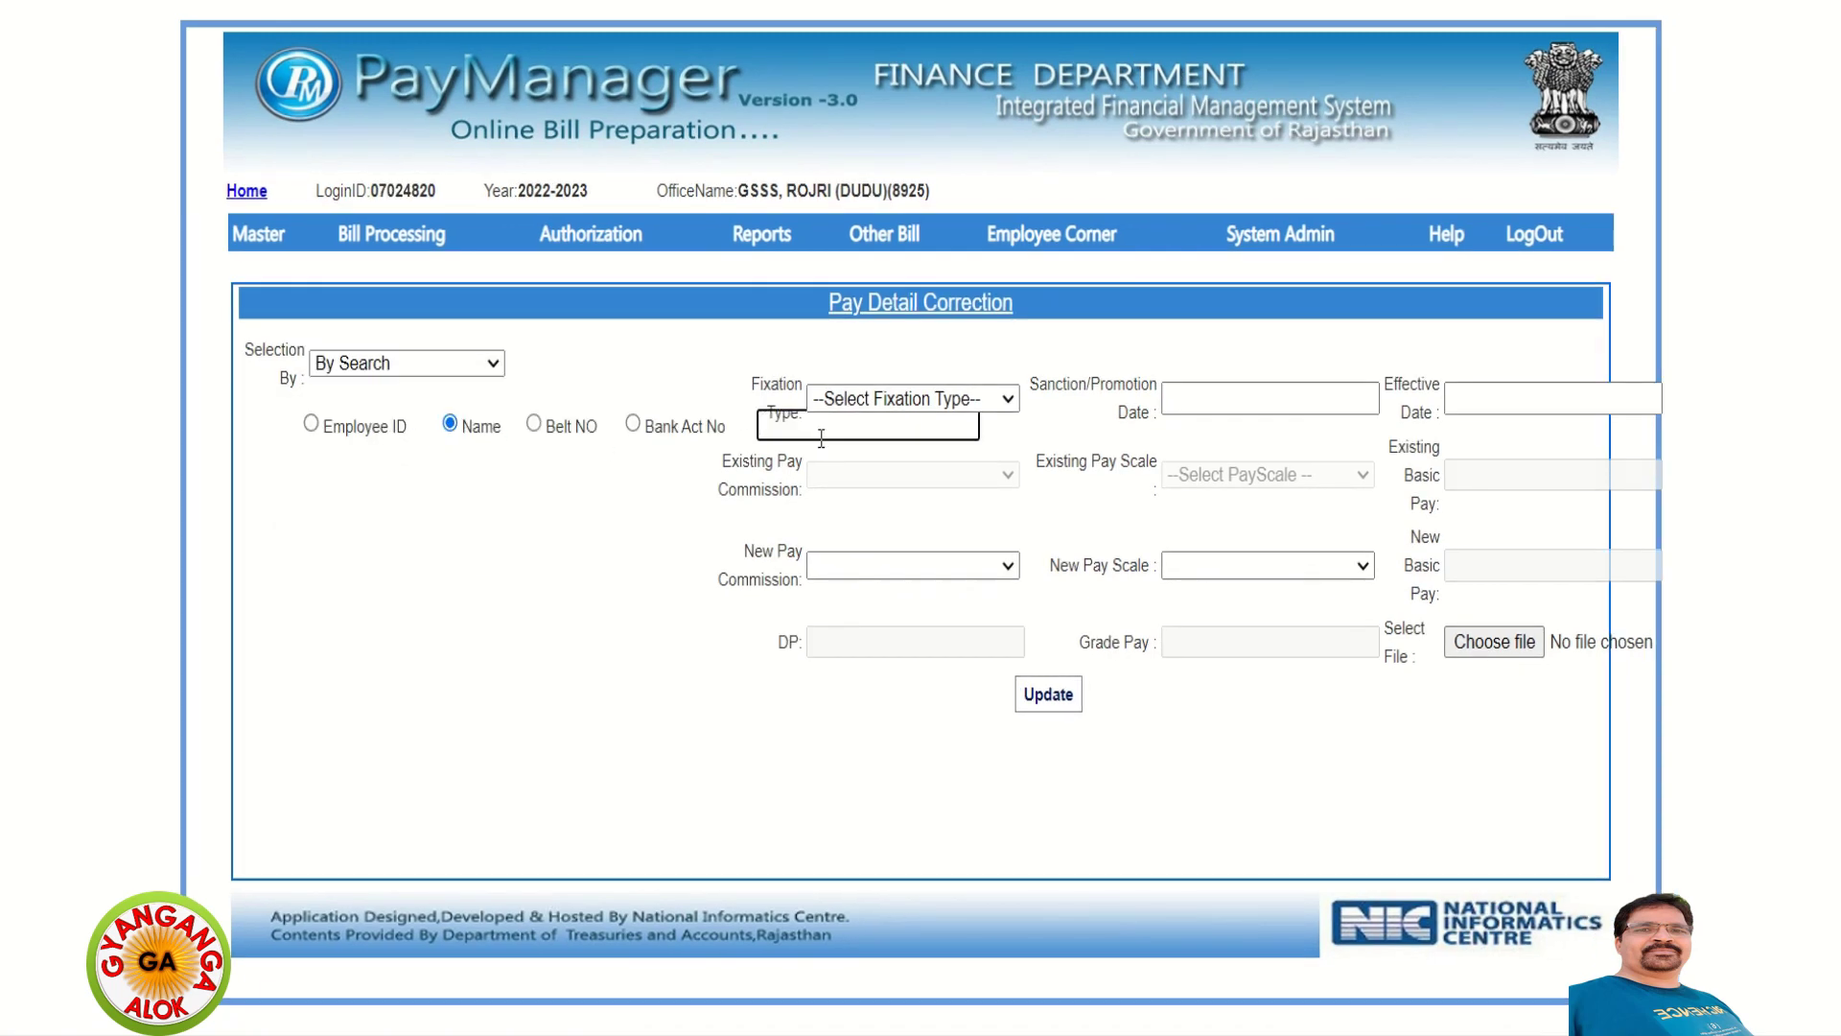
pyautogui.write('gu')
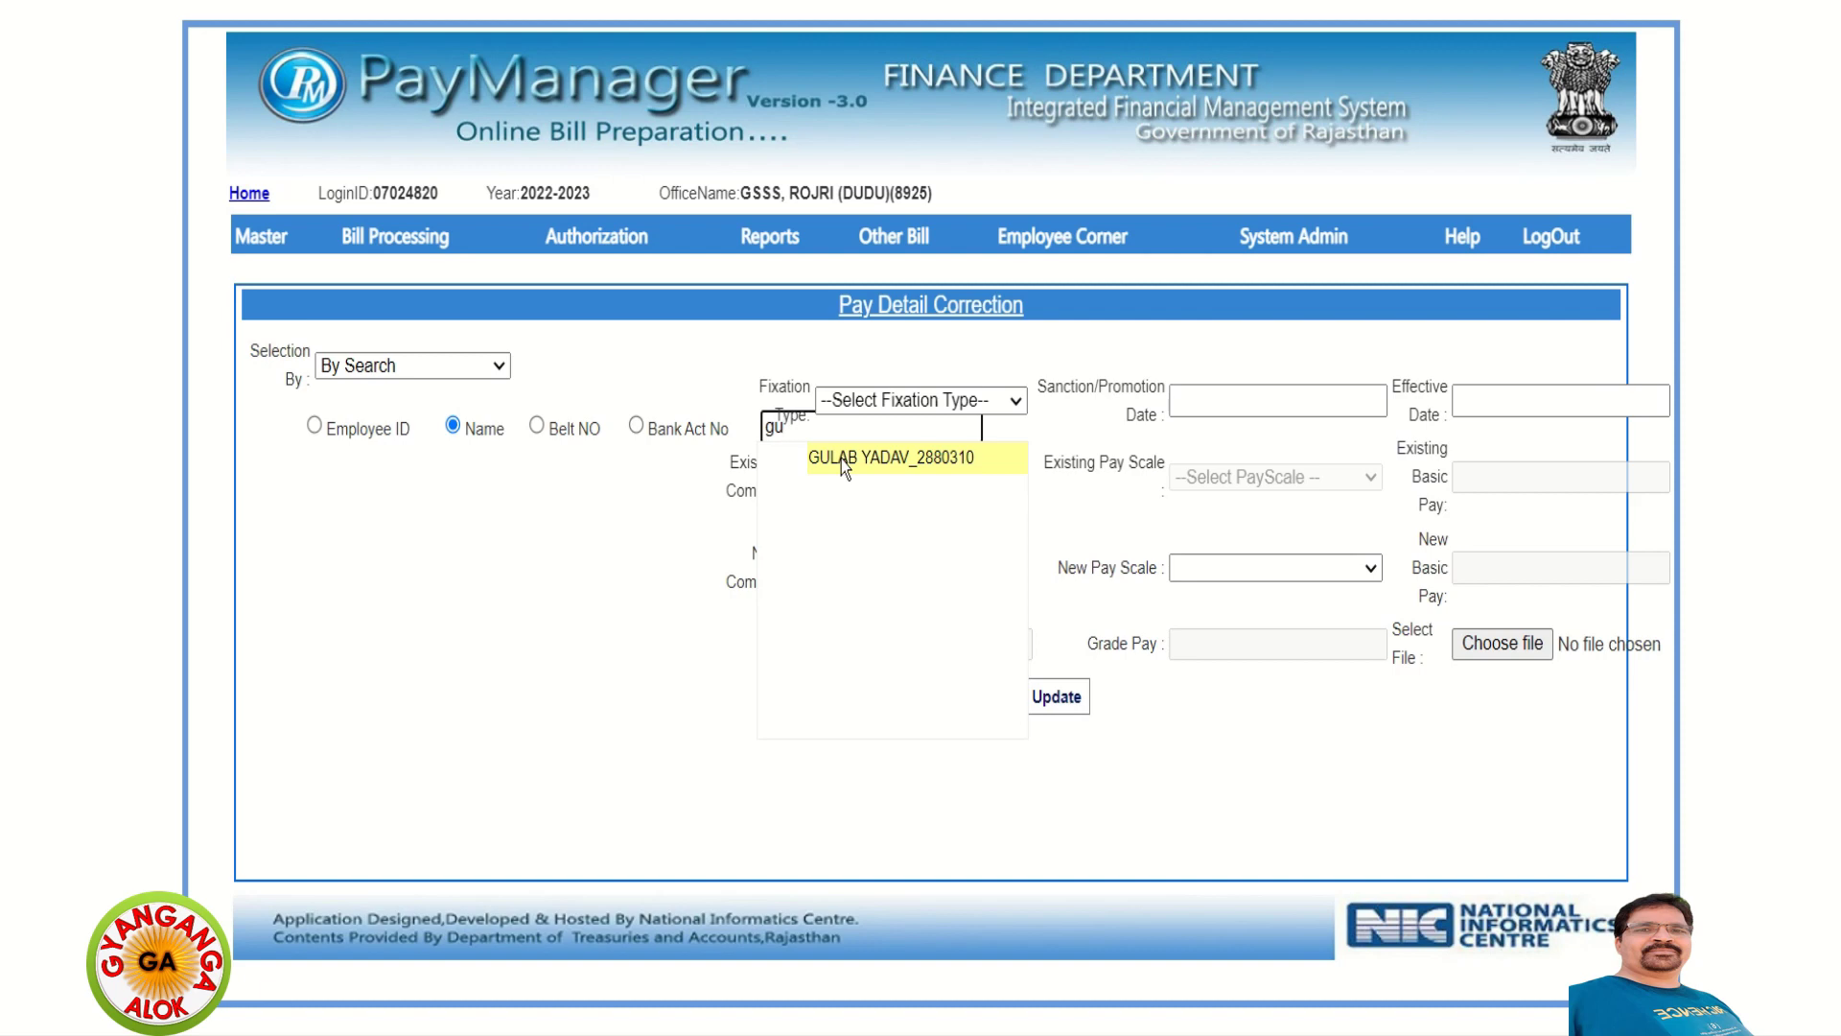
pyautogui.click(844, 460)
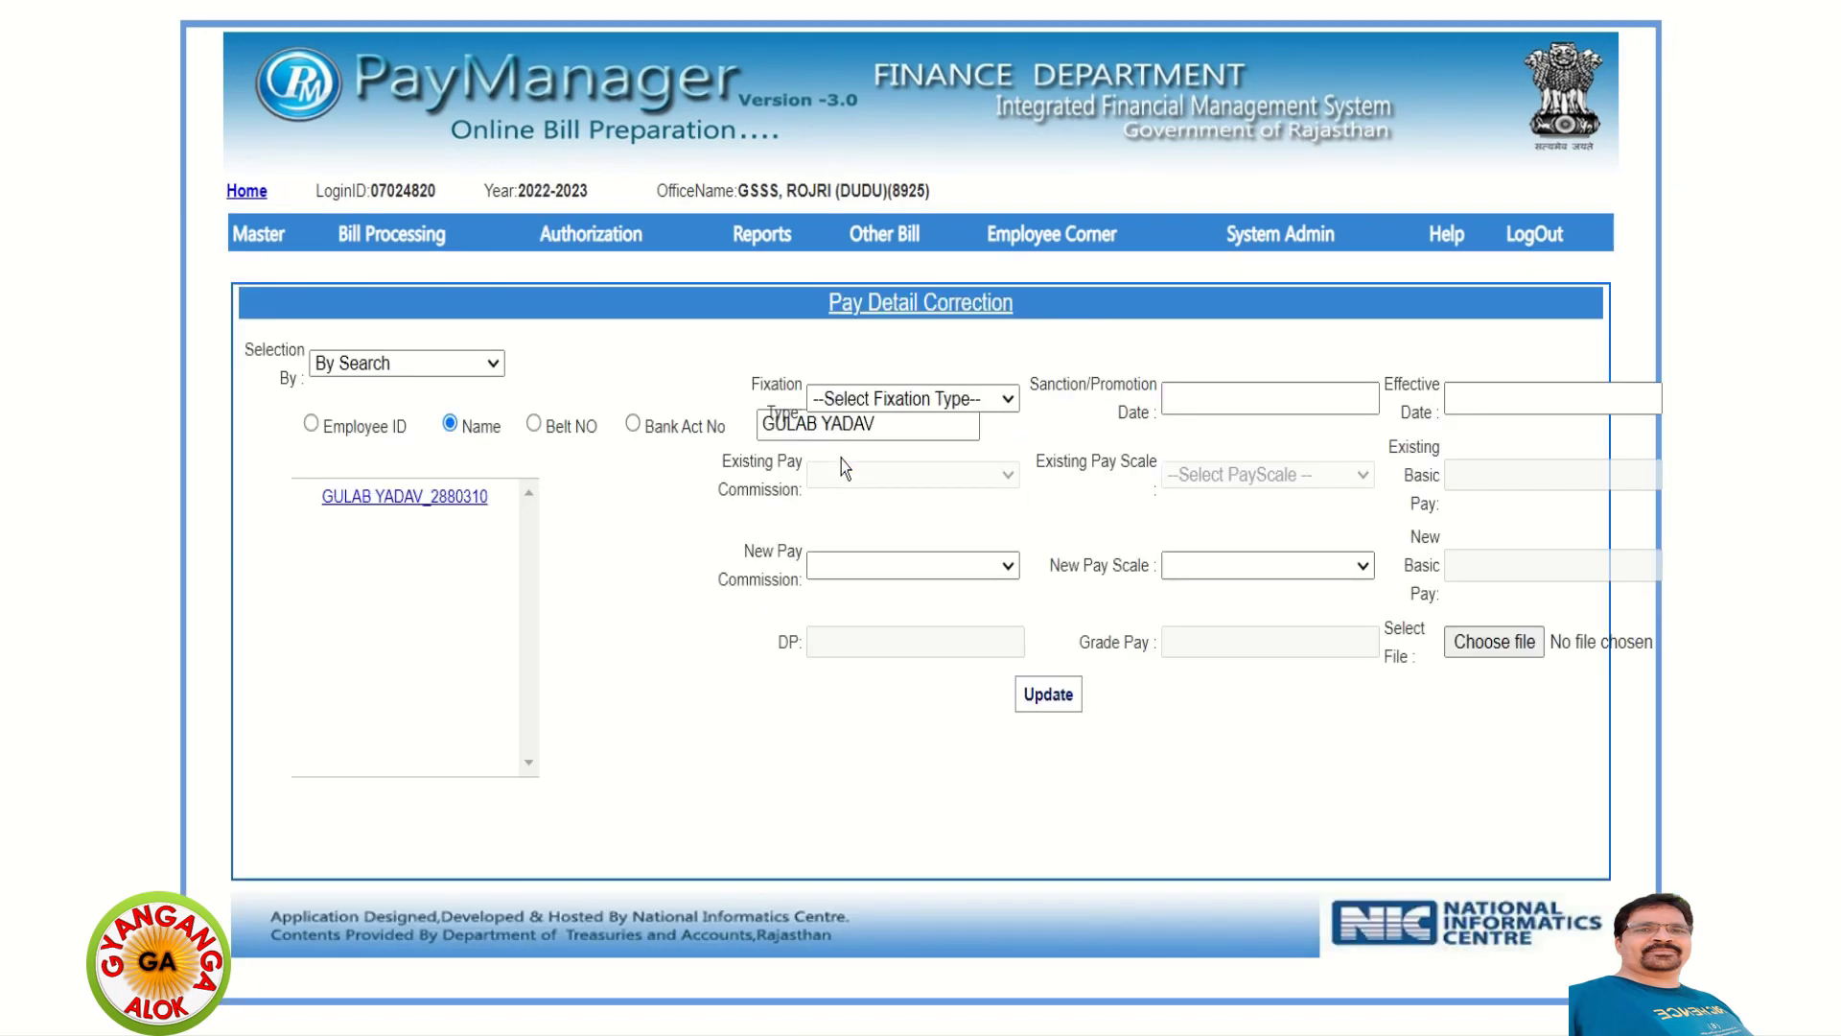
pyautogui.click(451, 498)
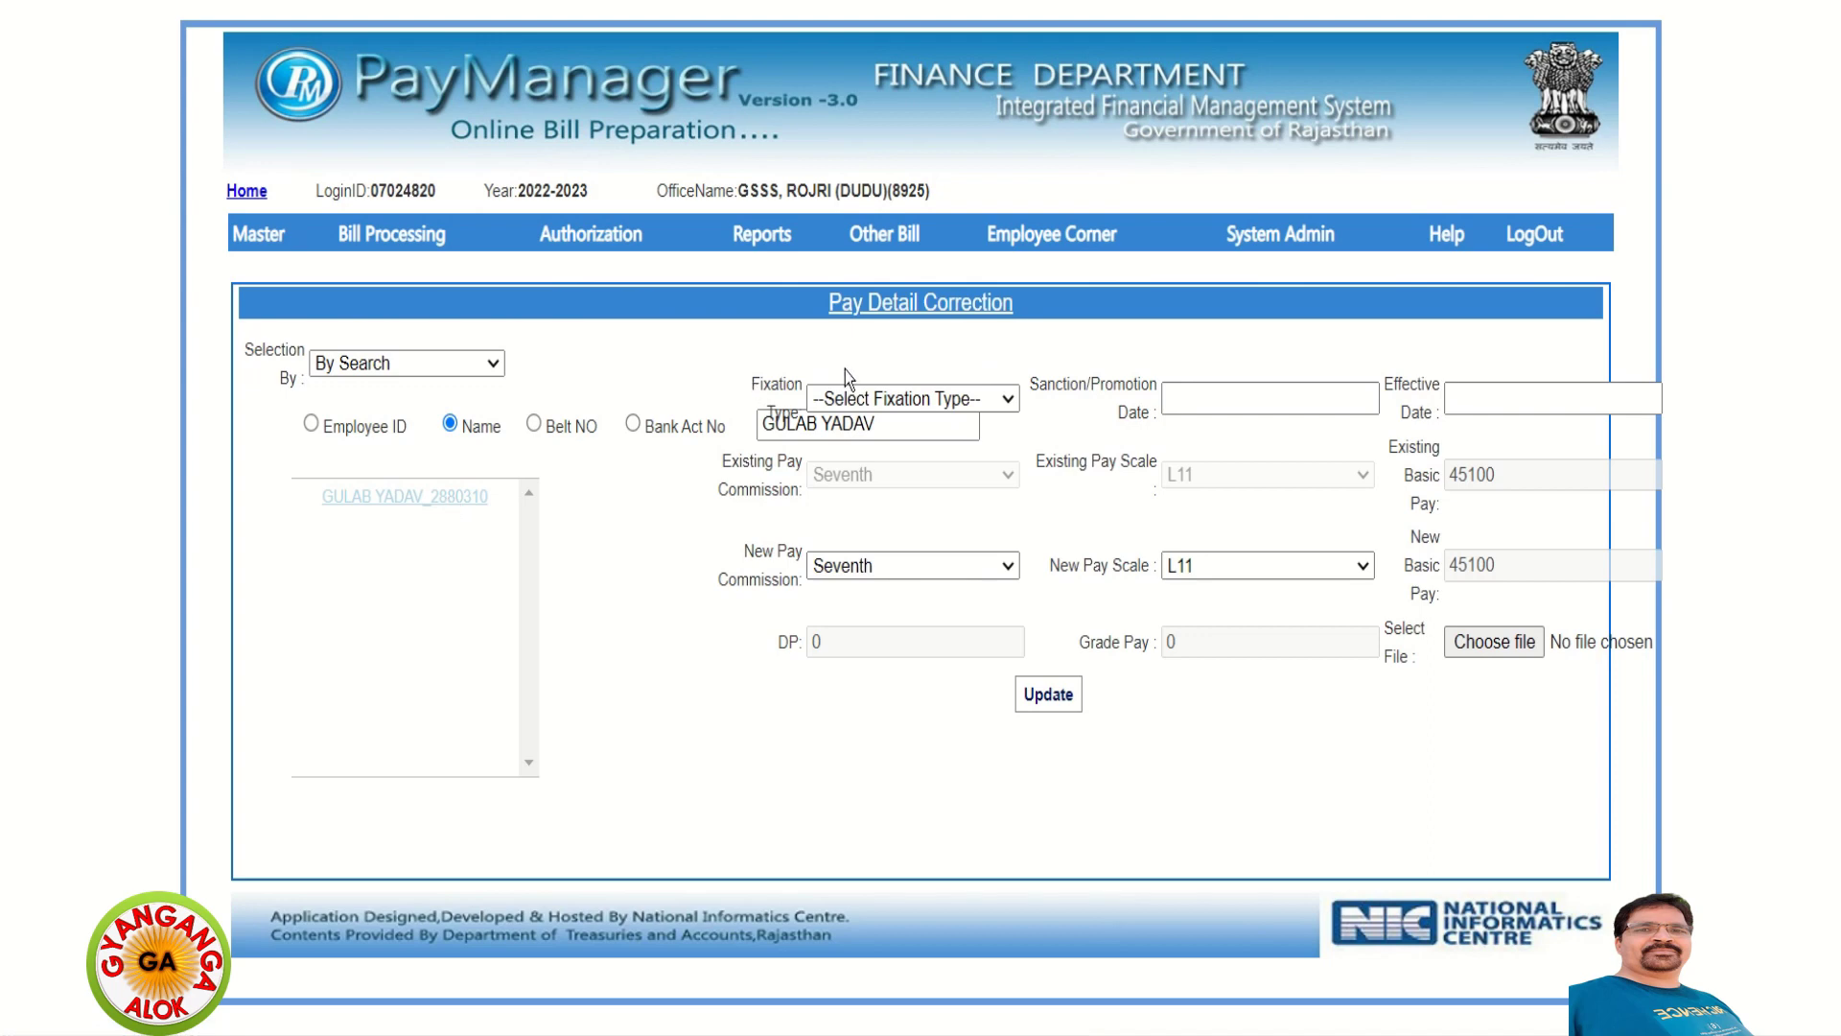
# Set the fixation type to ACP and, after consulting the sanction order, the sanction/promotion date to 07/01/2022.
pyautogui.click(886, 404)
pyautogui.click(867, 444)
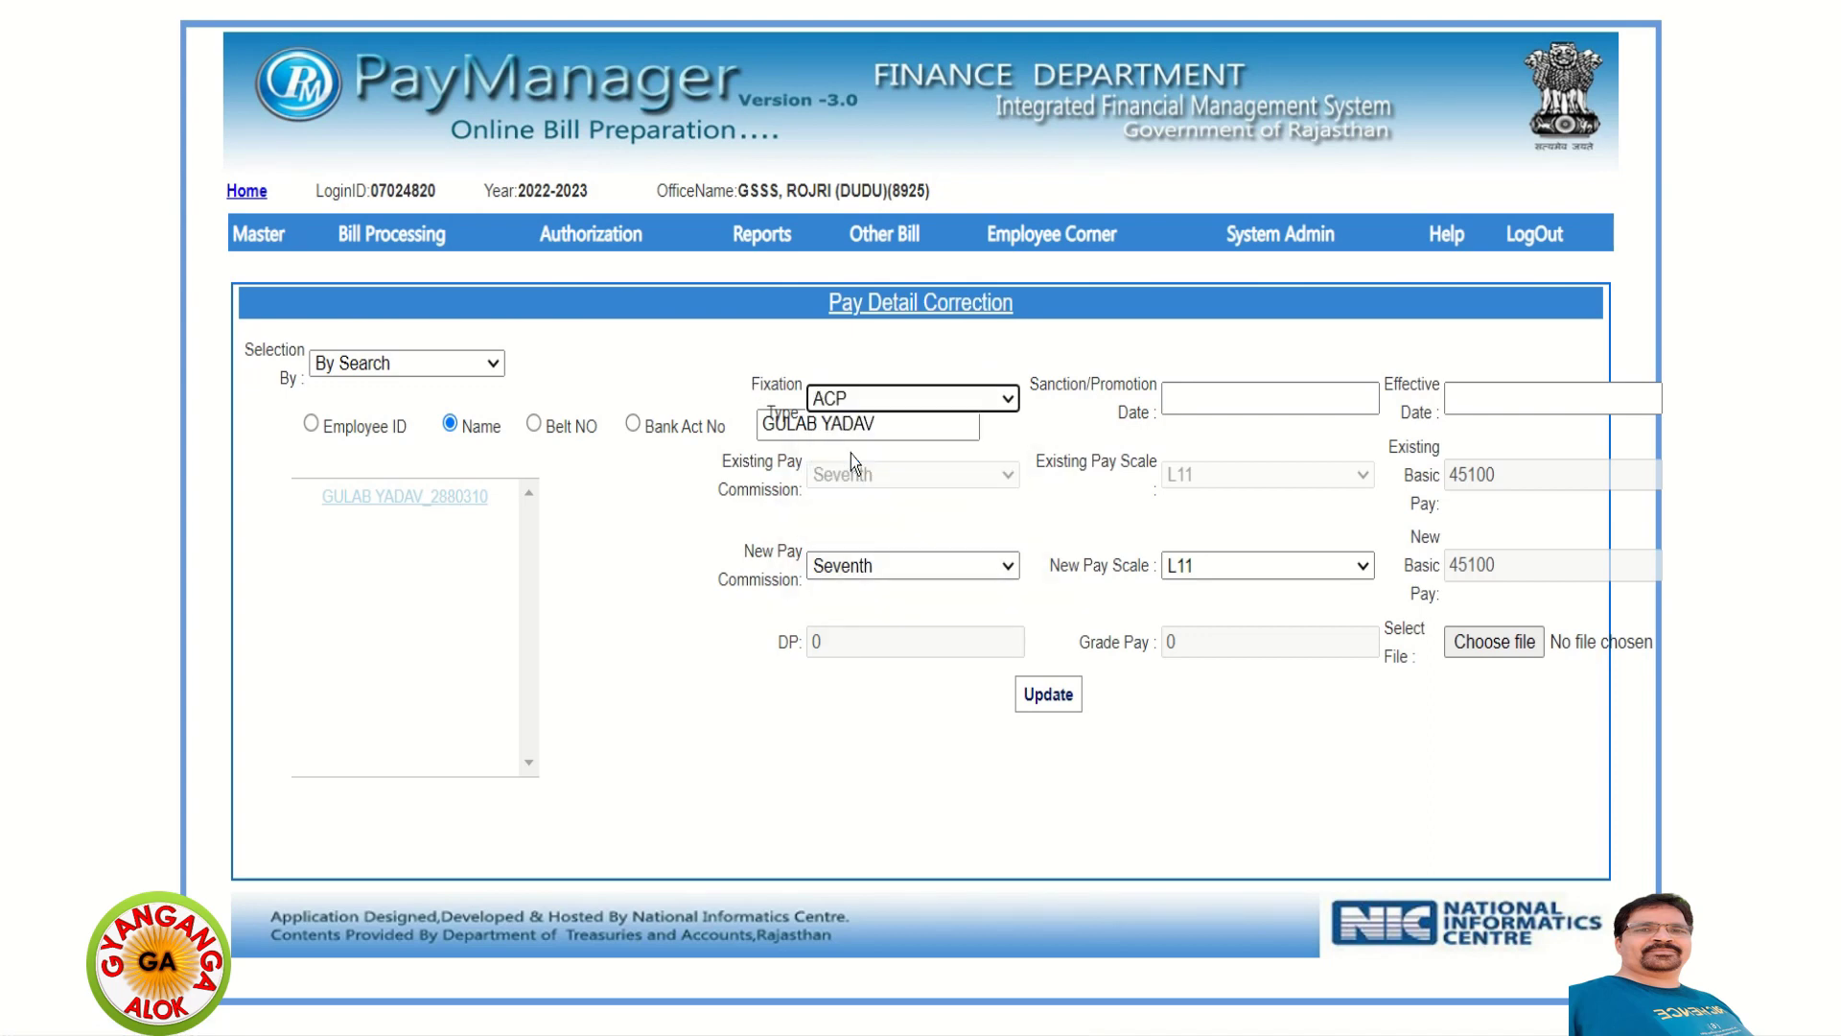
pyautogui.click(1211, 404)
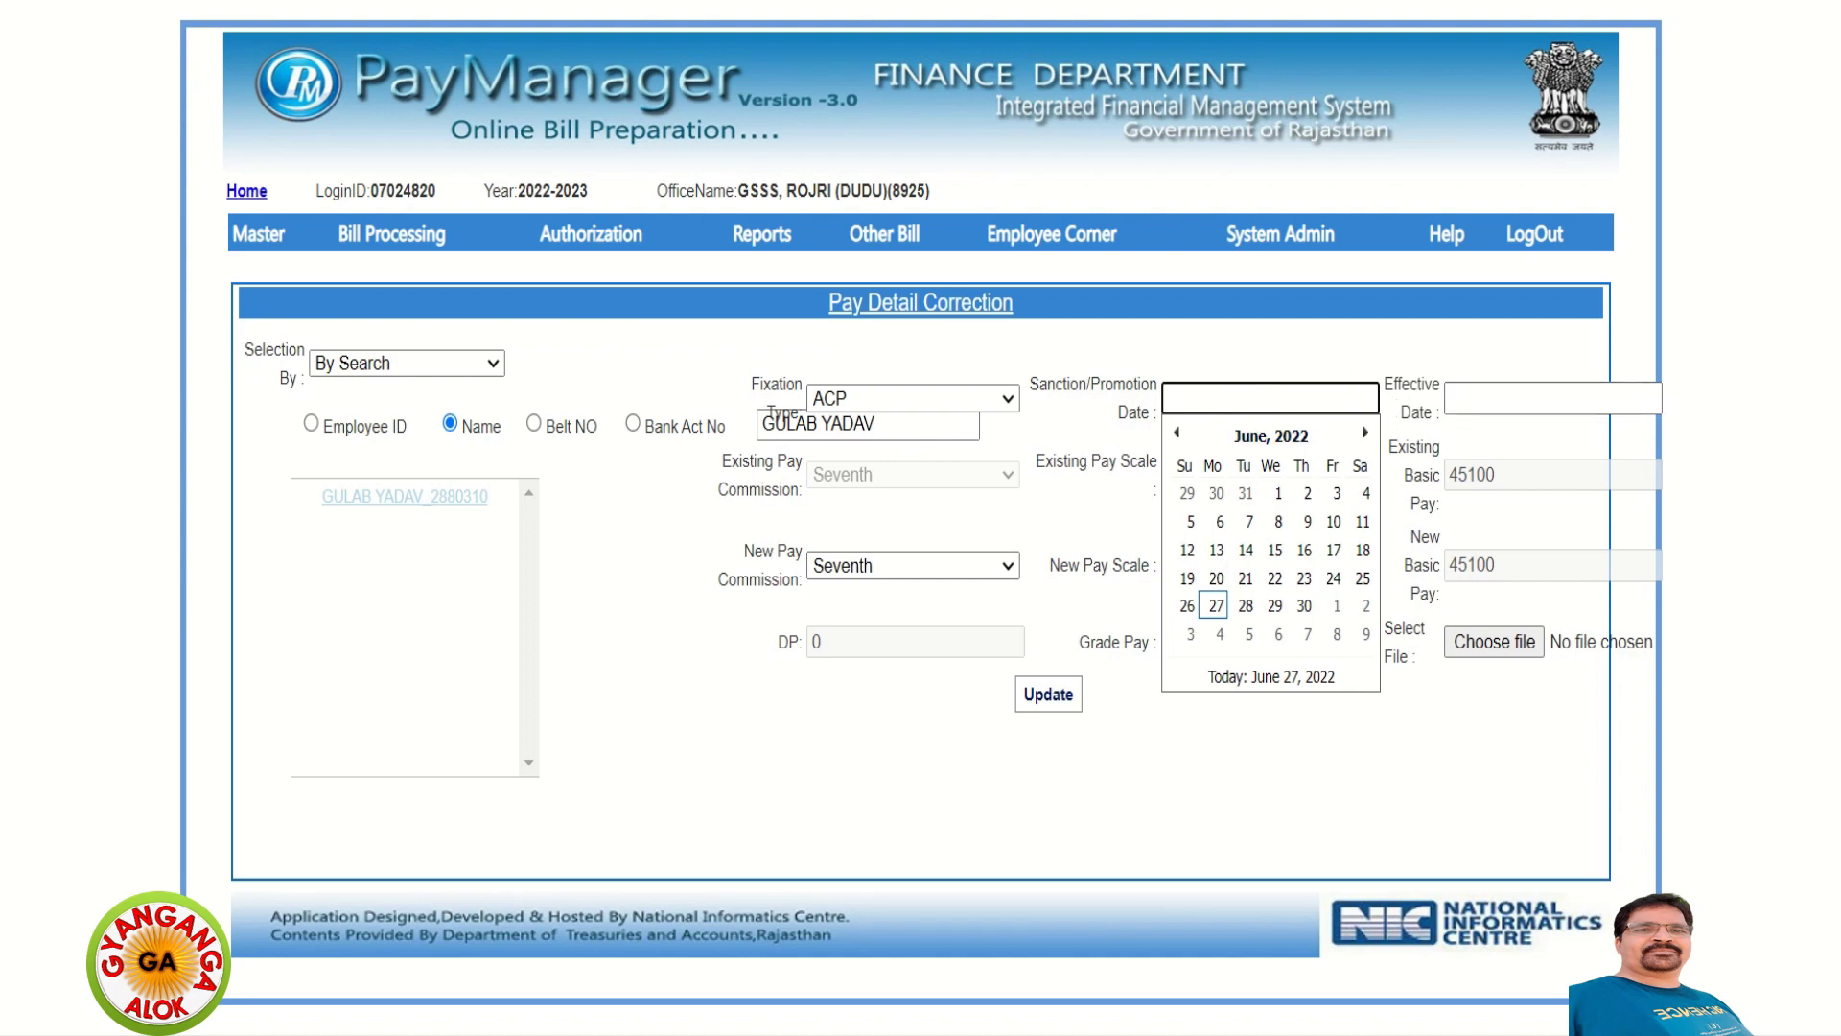
pyautogui.moveTo(1146, 1034)
pyautogui.click(824, 1026)
pyautogui.click(1179, 433)
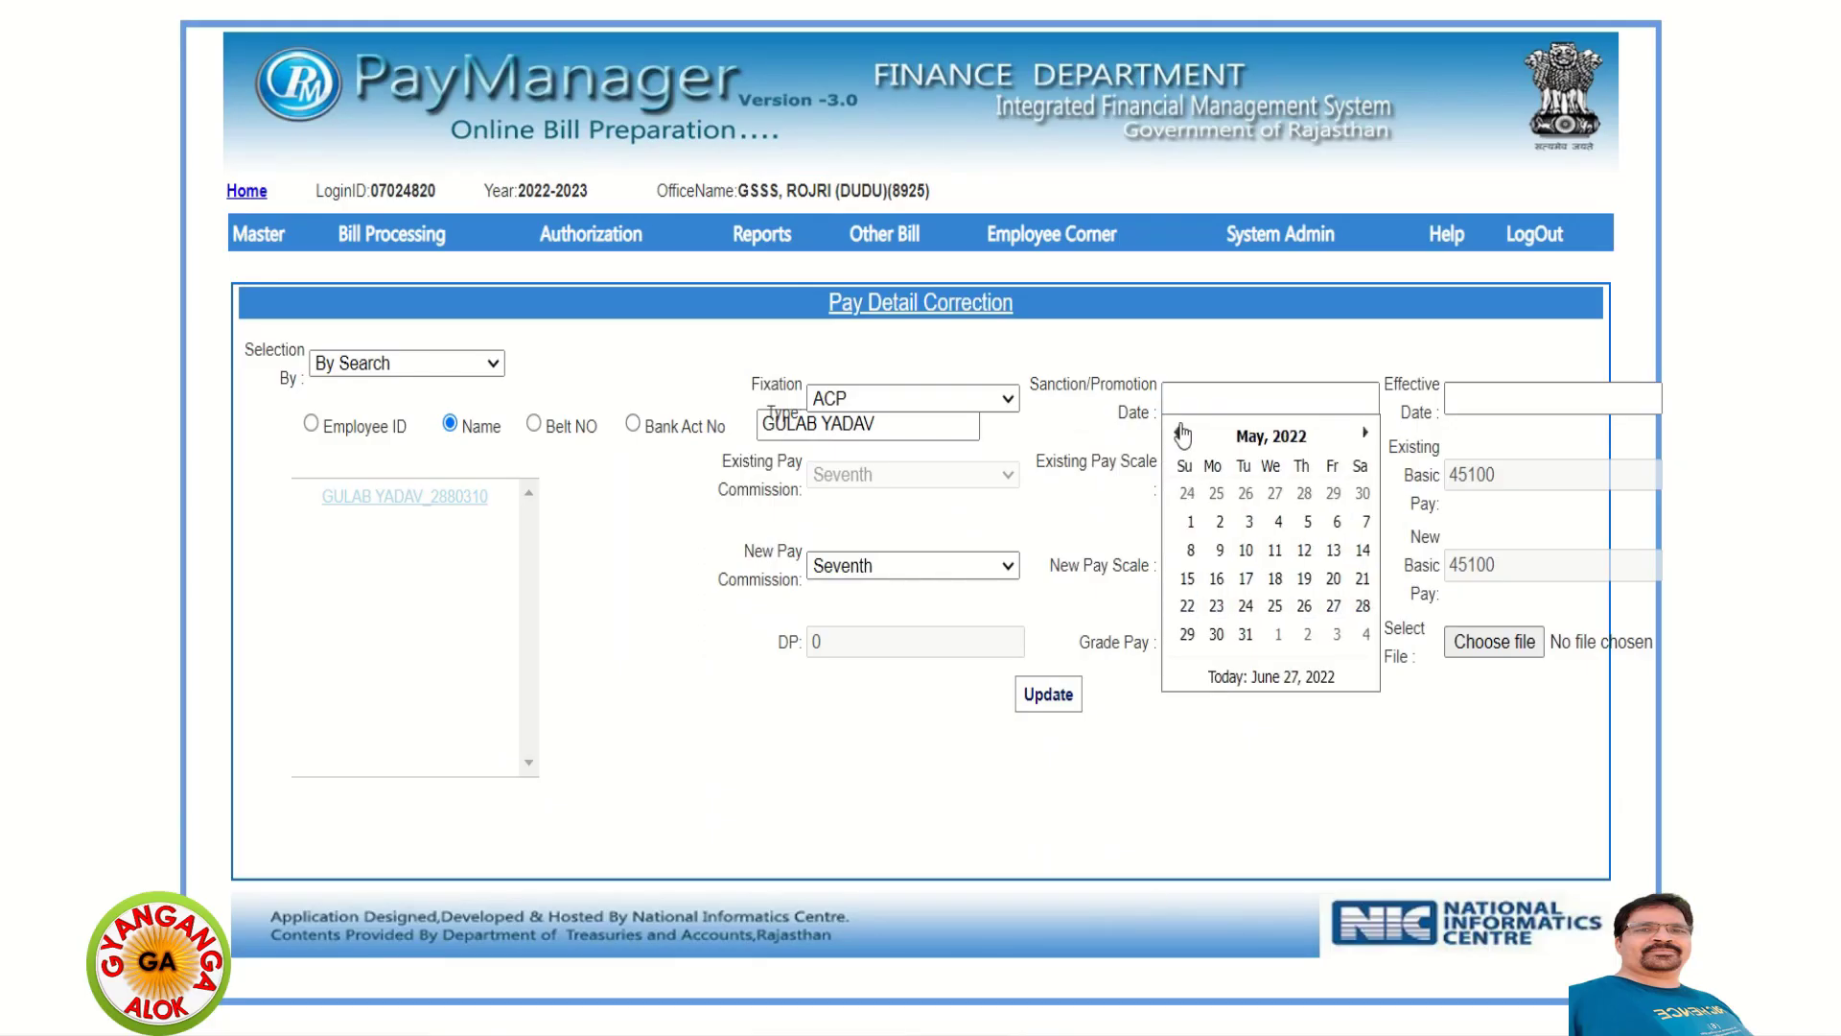
pyautogui.click(1179, 434)
pyautogui.click(1180, 434)
pyautogui.click(1179, 433)
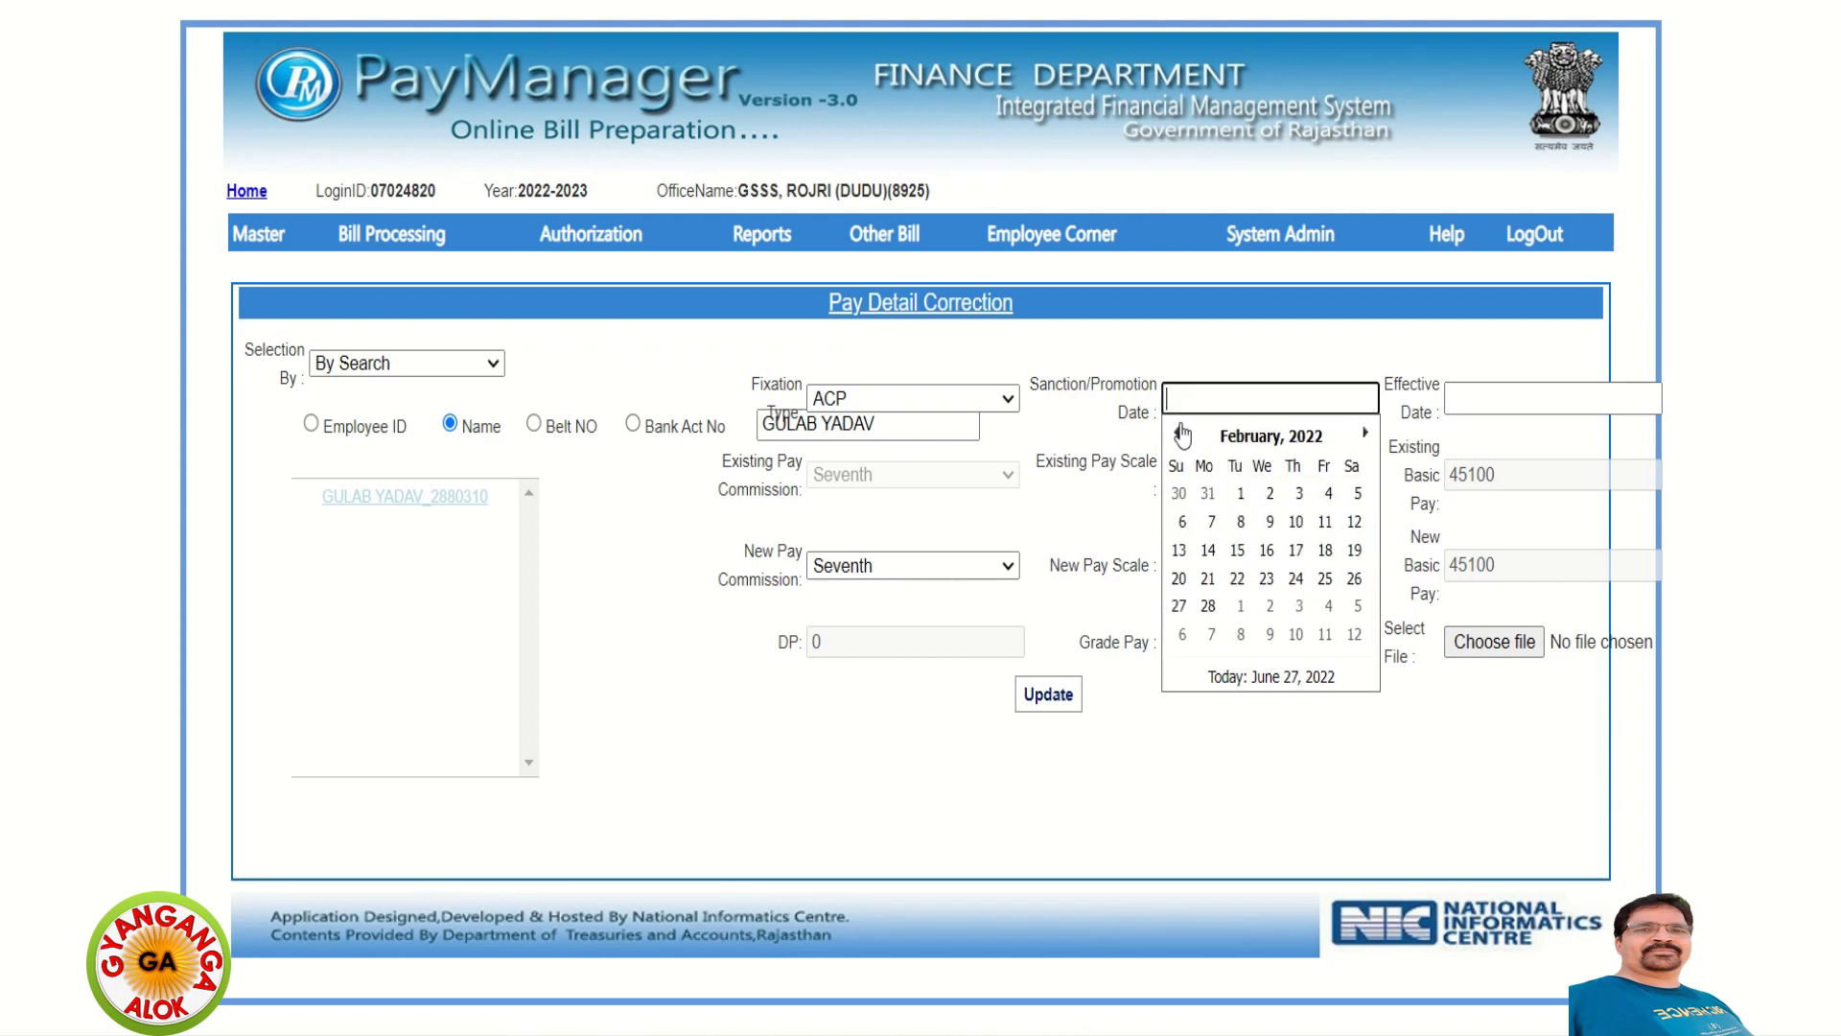
pyautogui.click(1180, 433)
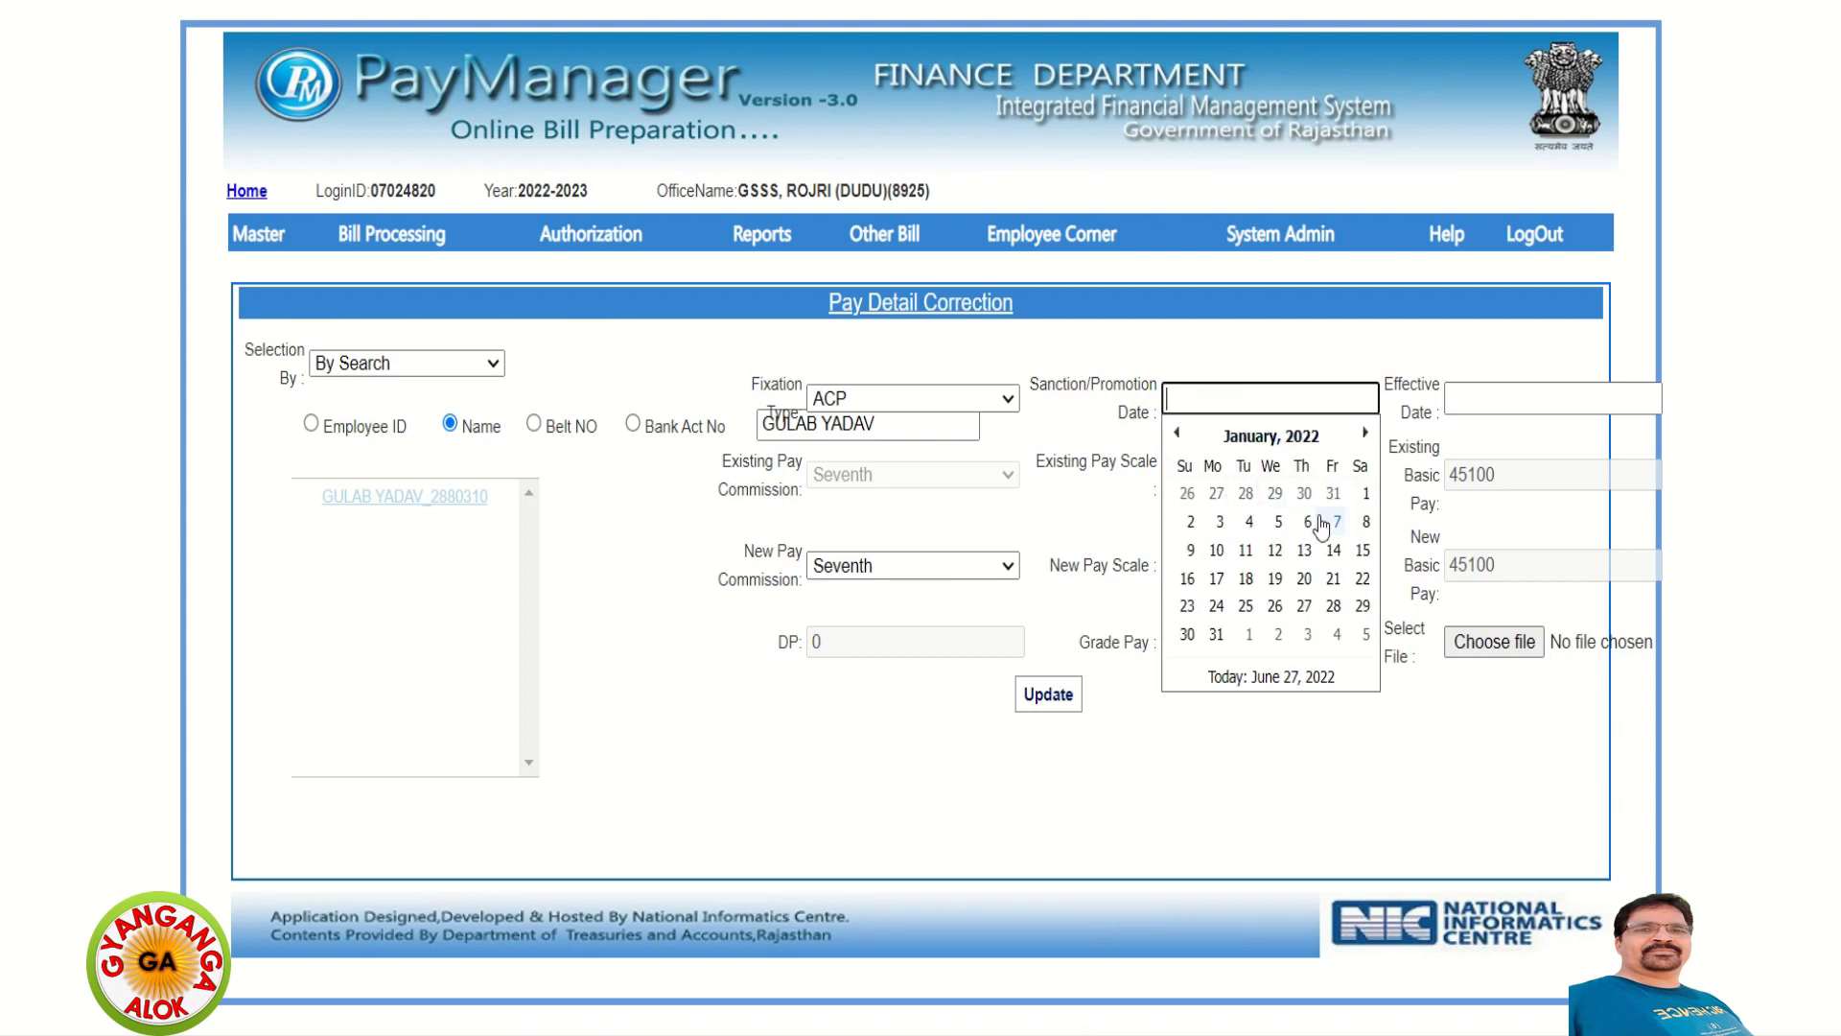
pyautogui.click(1323, 523)
# Set the effective date of the pay correction to 08/01/2022.
pyautogui.click(1476, 399)
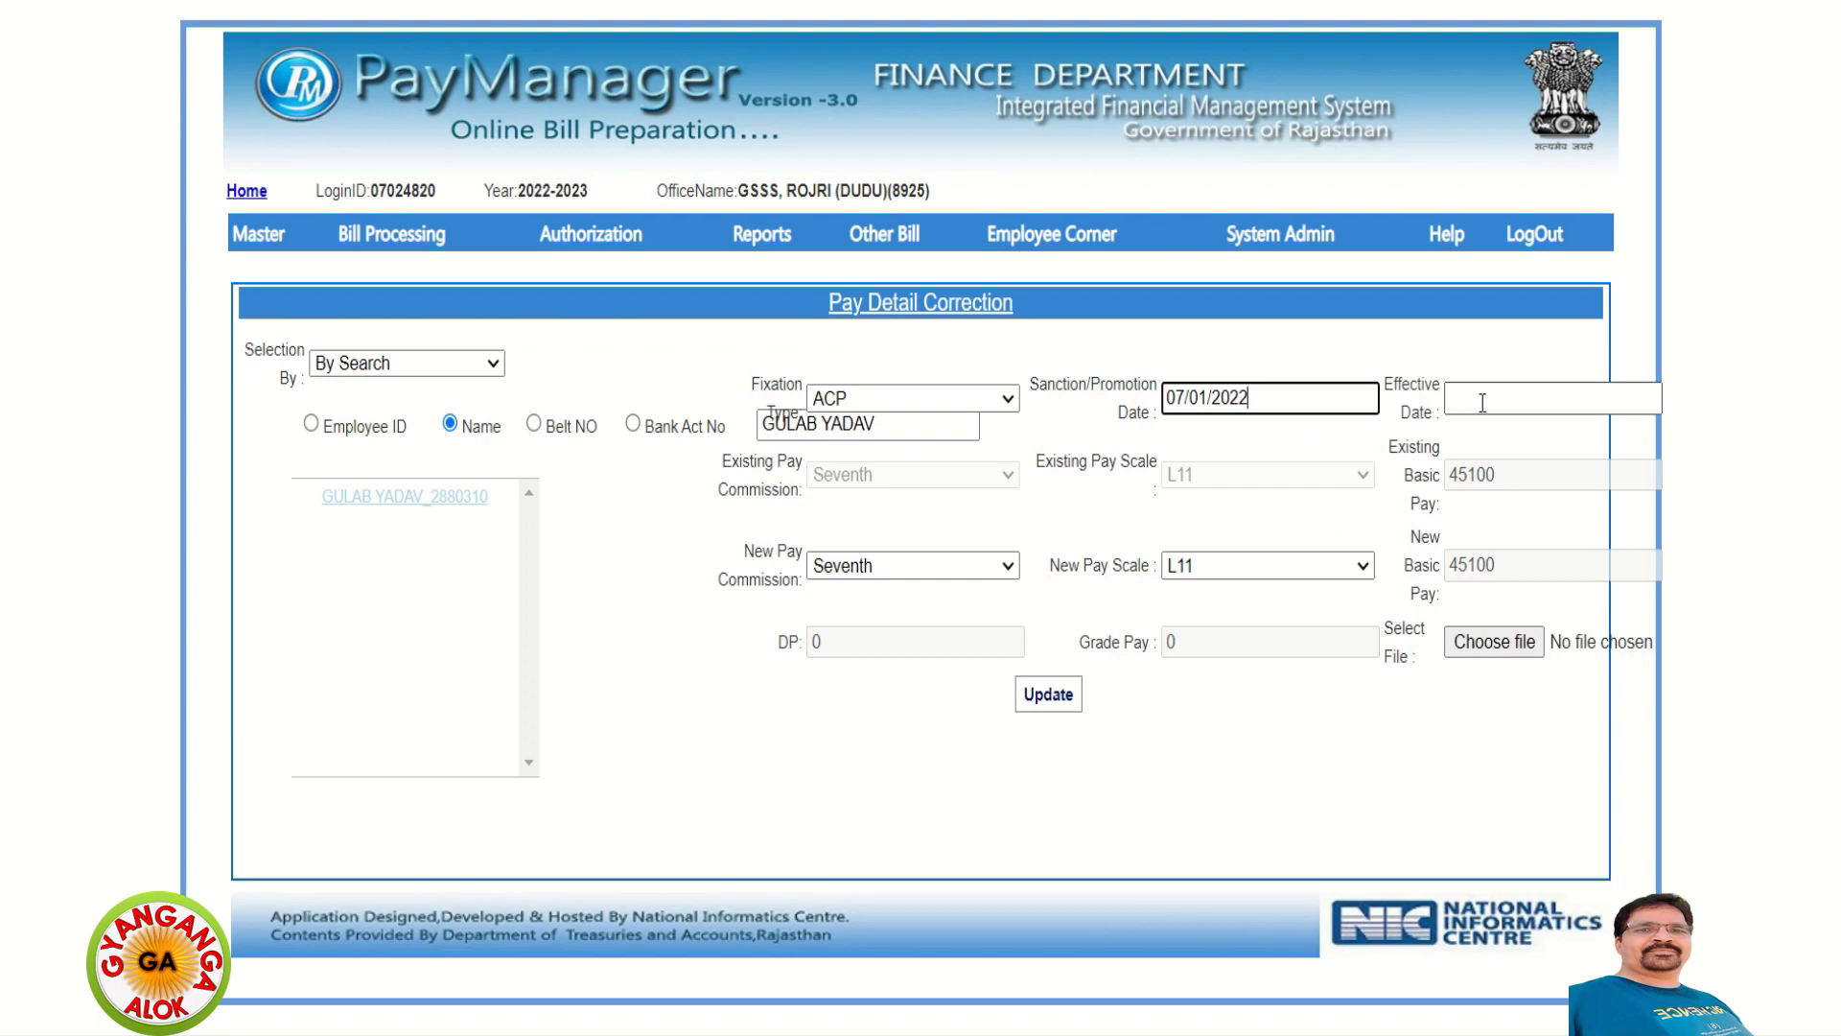
pyautogui.click(1460, 434)
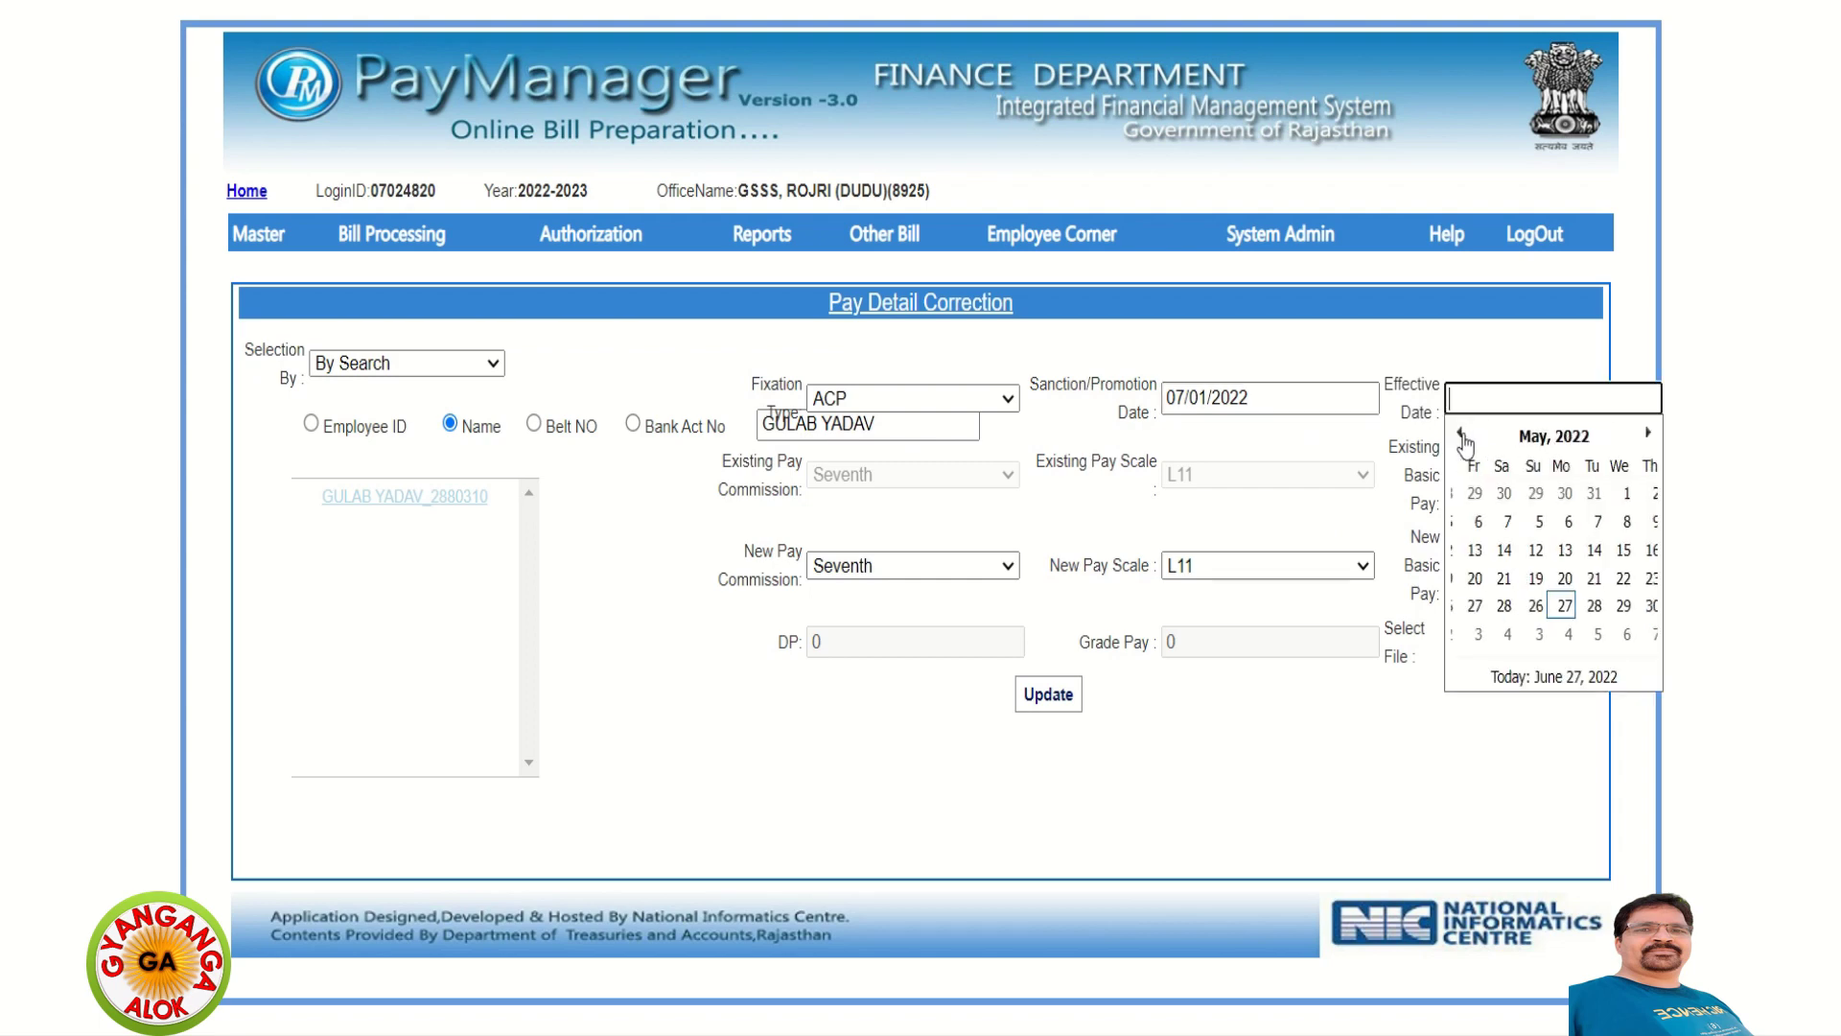
pyautogui.click(1460, 433)
pyautogui.click(1460, 434)
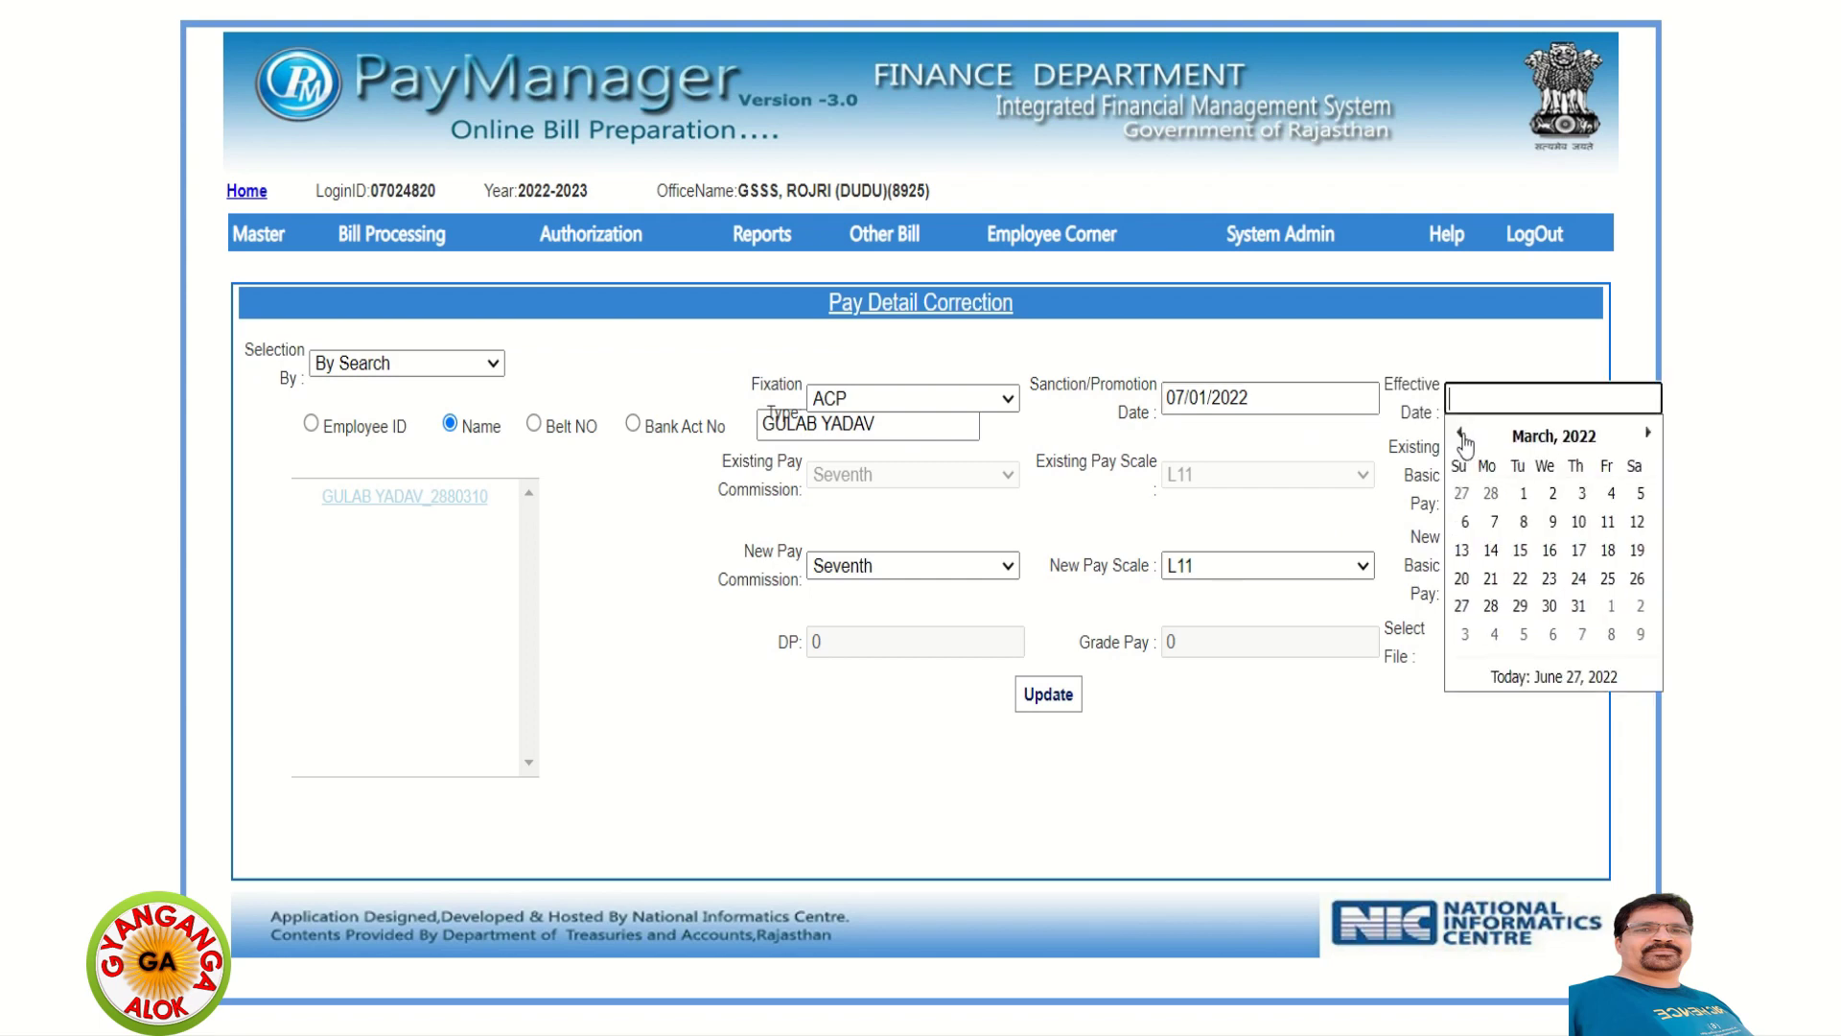
pyautogui.click(1460, 433)
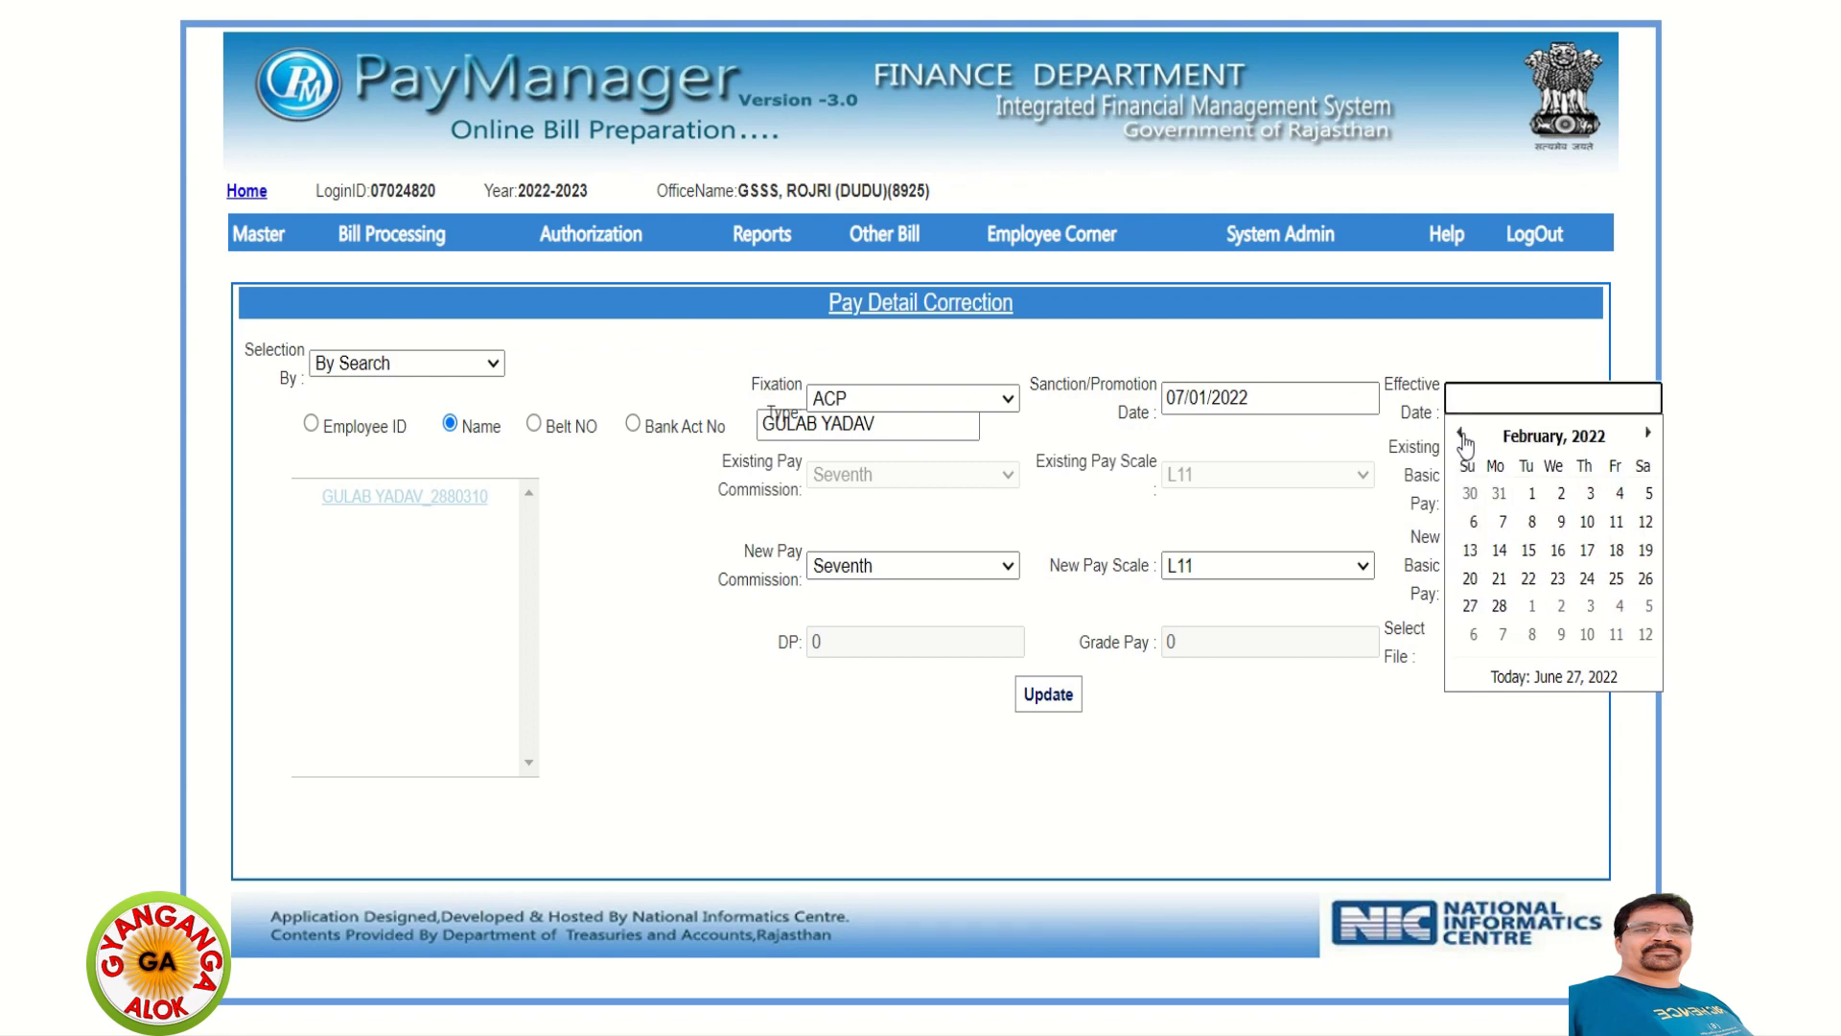
pyautogui.click(1460, 433)
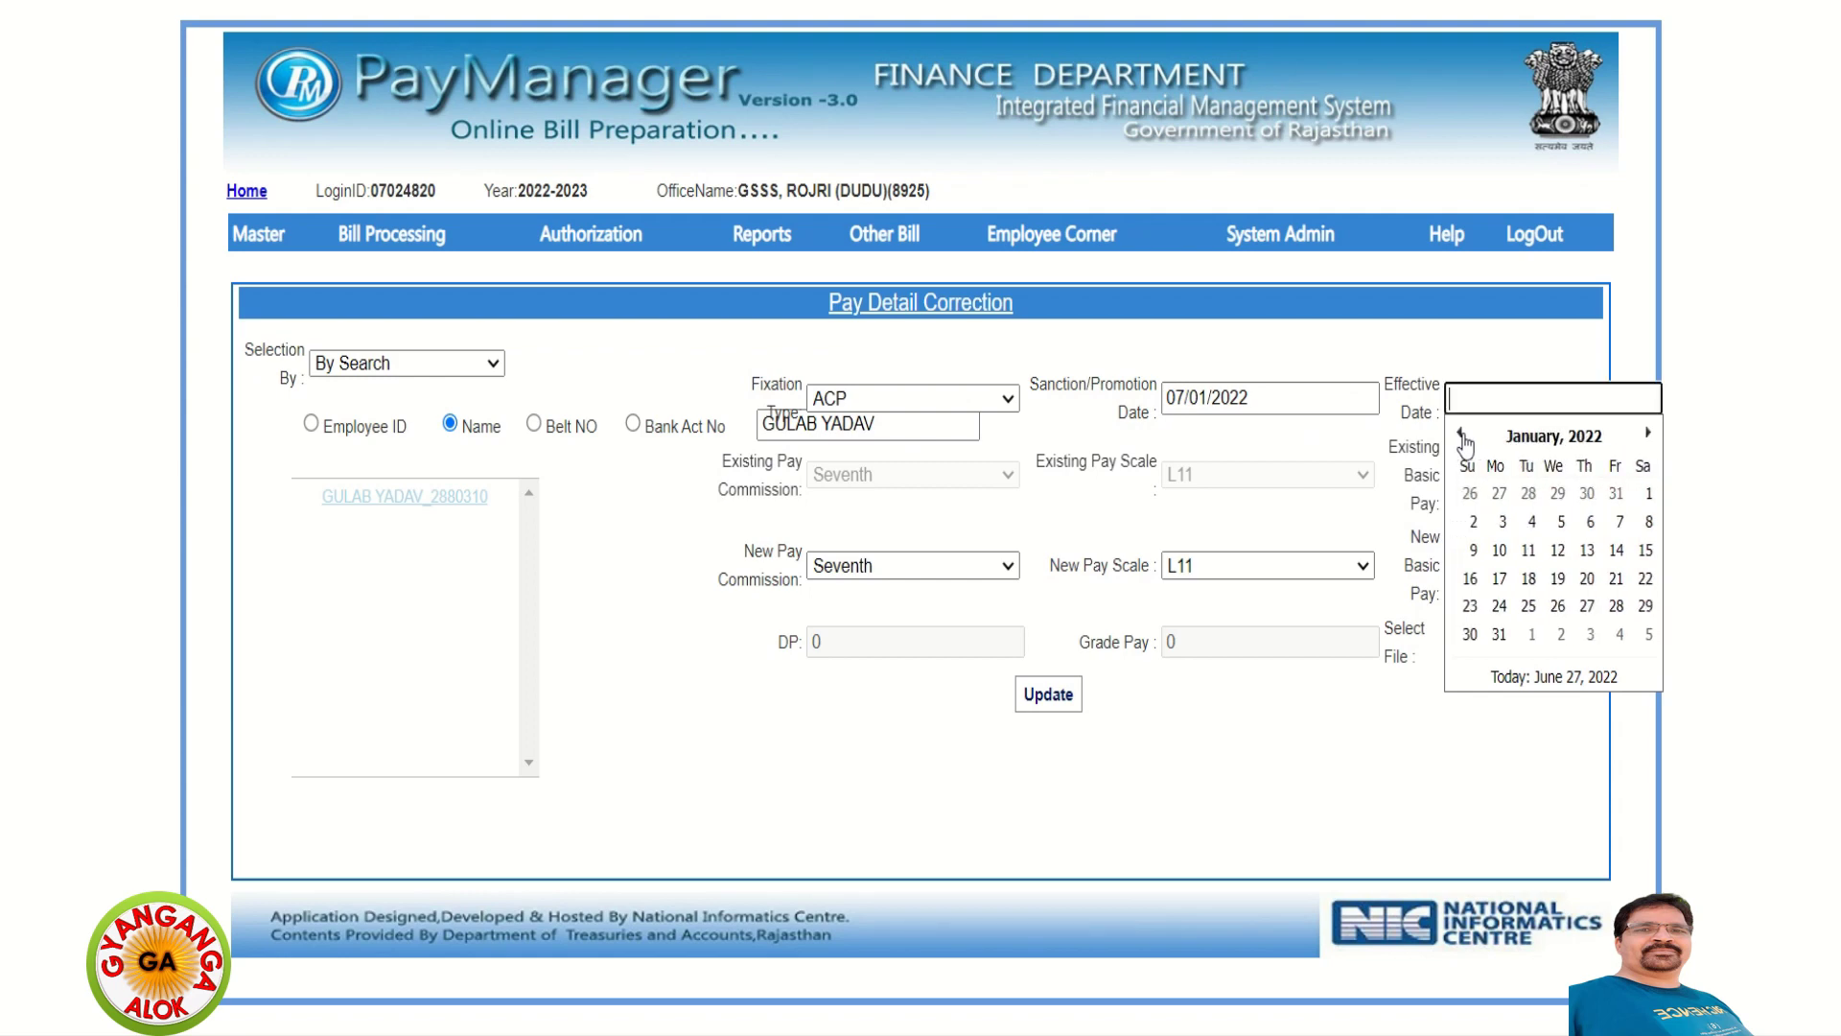
pyautogui.click(1645, 523)
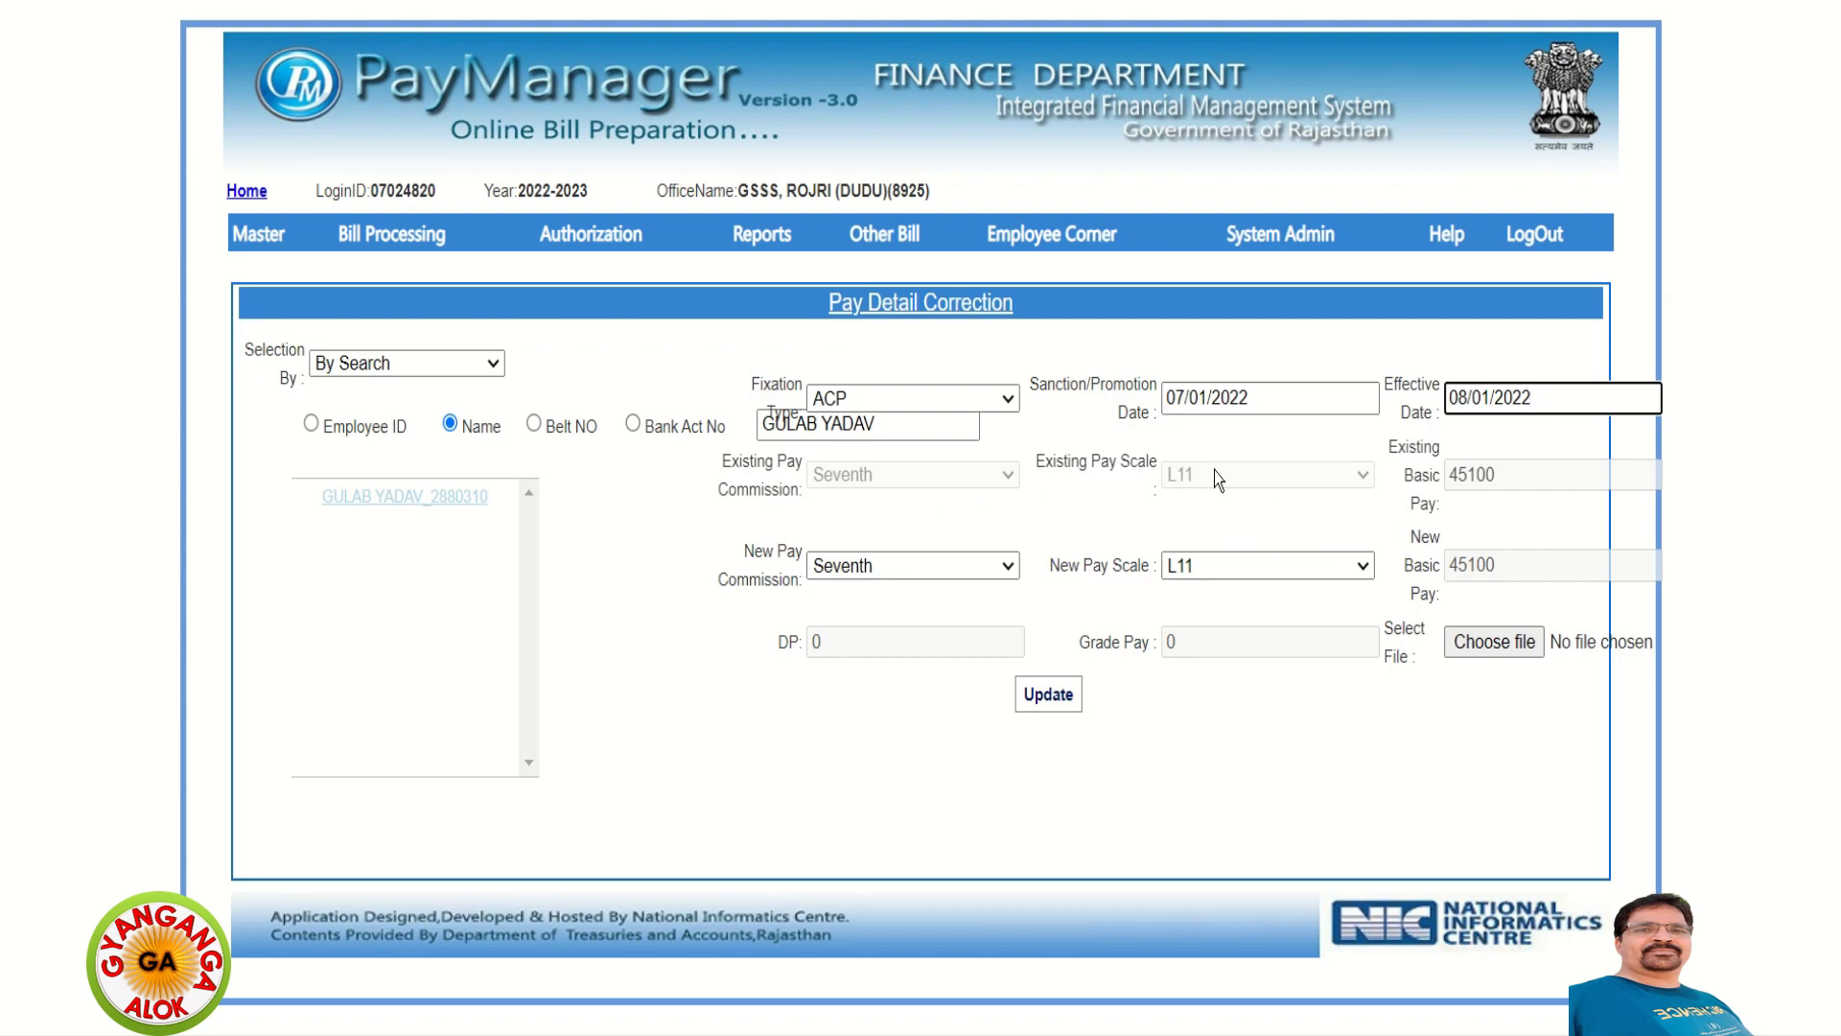
# Set the new pay scale to L12, look up the sanctioned pay in the ACP order PDF and enter 47000 as new basic pay.
pyautogui.click(1206, 572)
pyautogui.click(1182, 362)
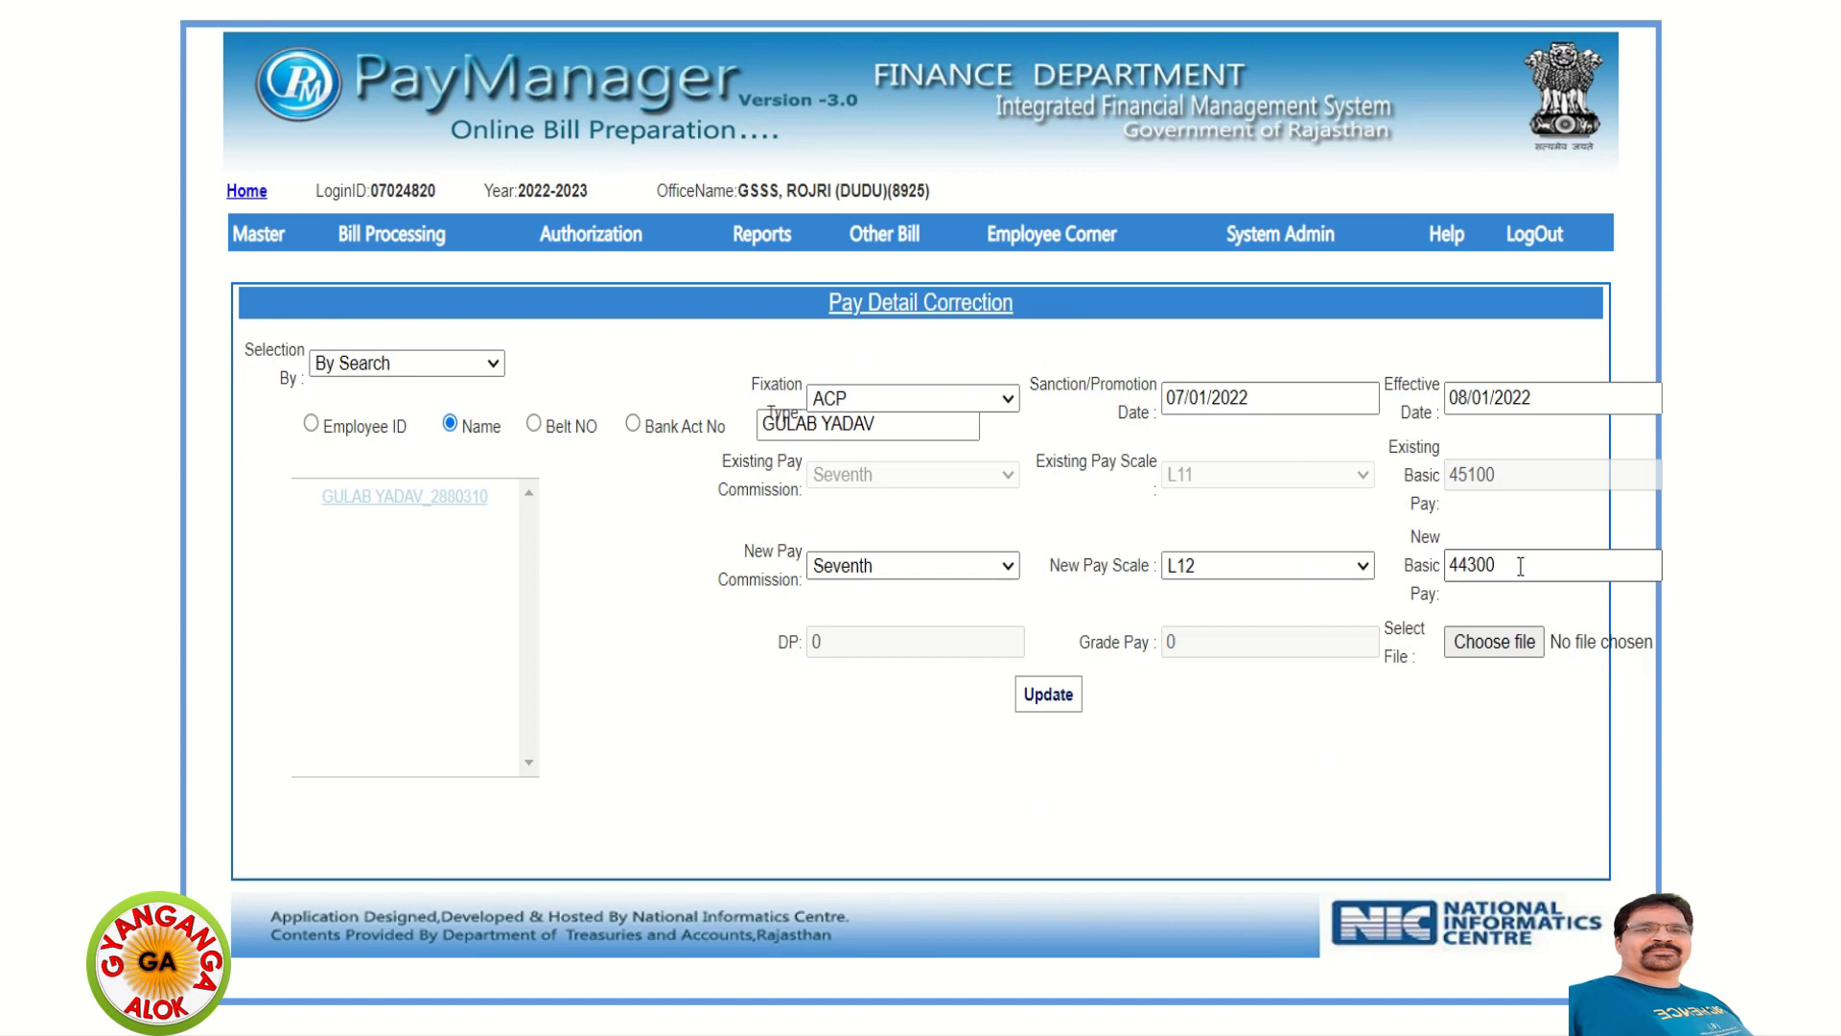
pyautogui.moveTo(1520, 566); pyautogui.dragTo(1438, 572)
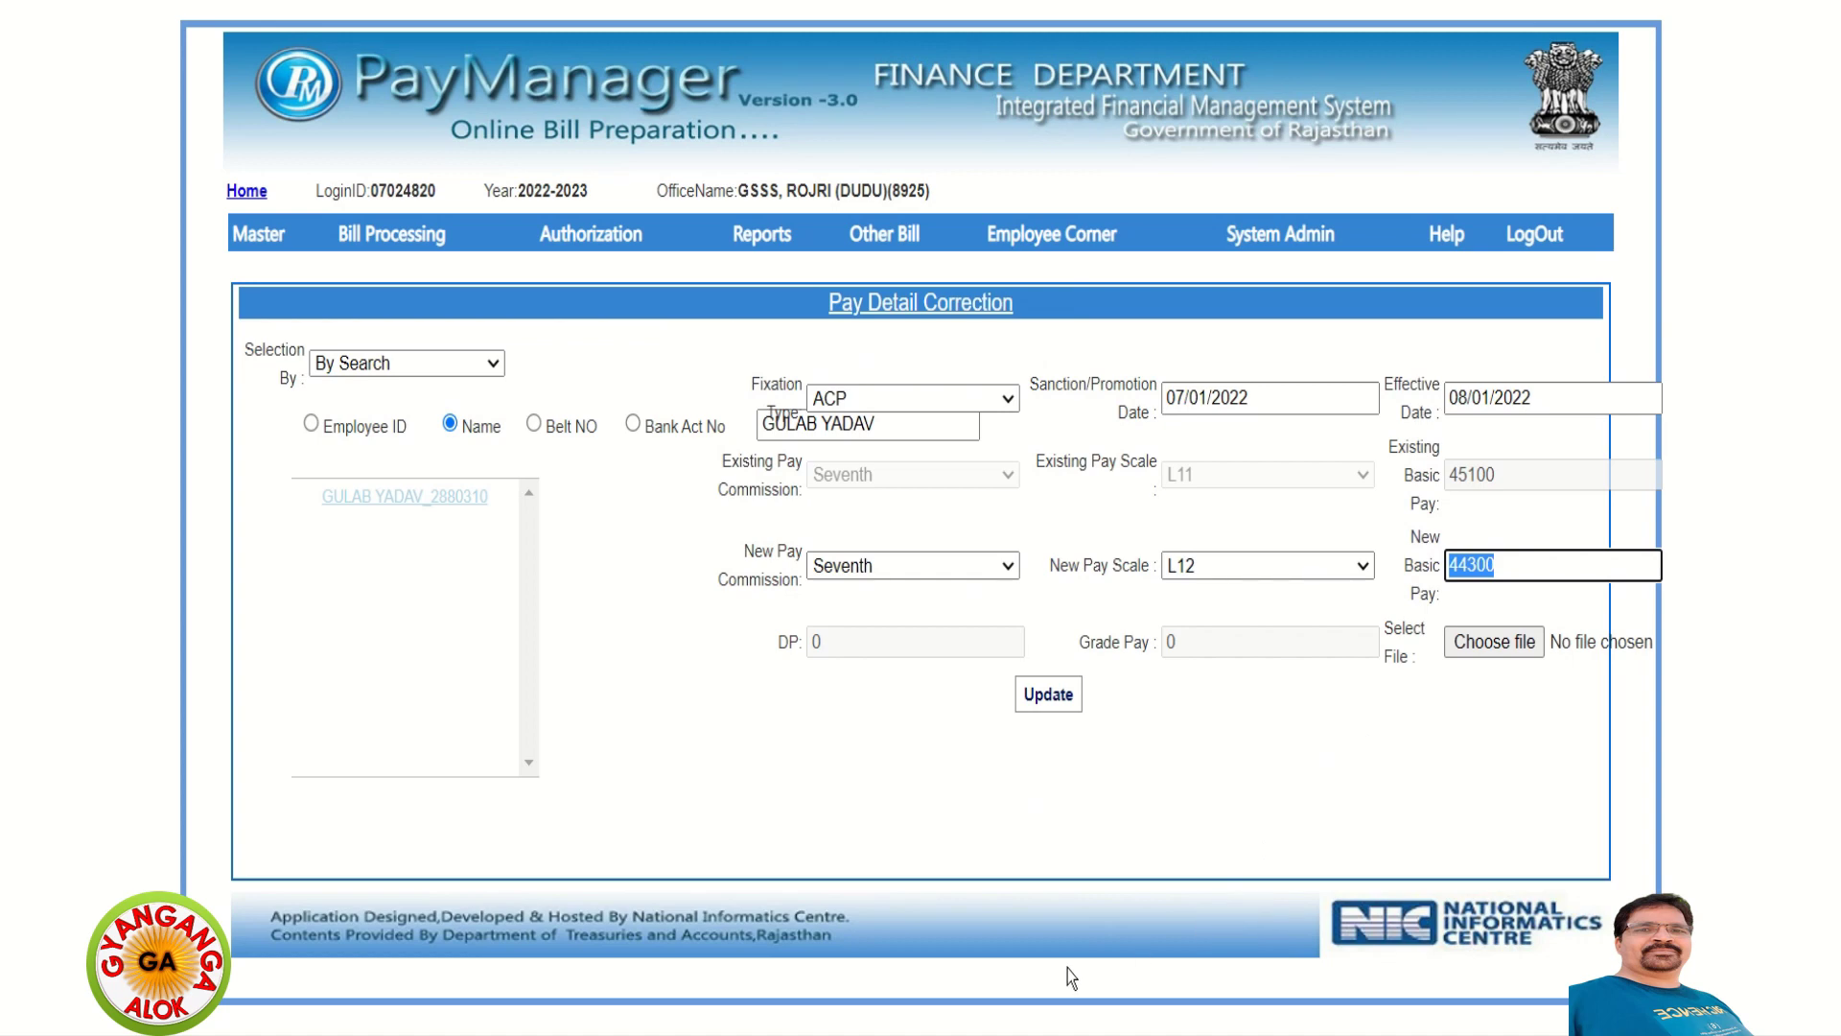
pyautogui.hotkey('alt', 'Tab')
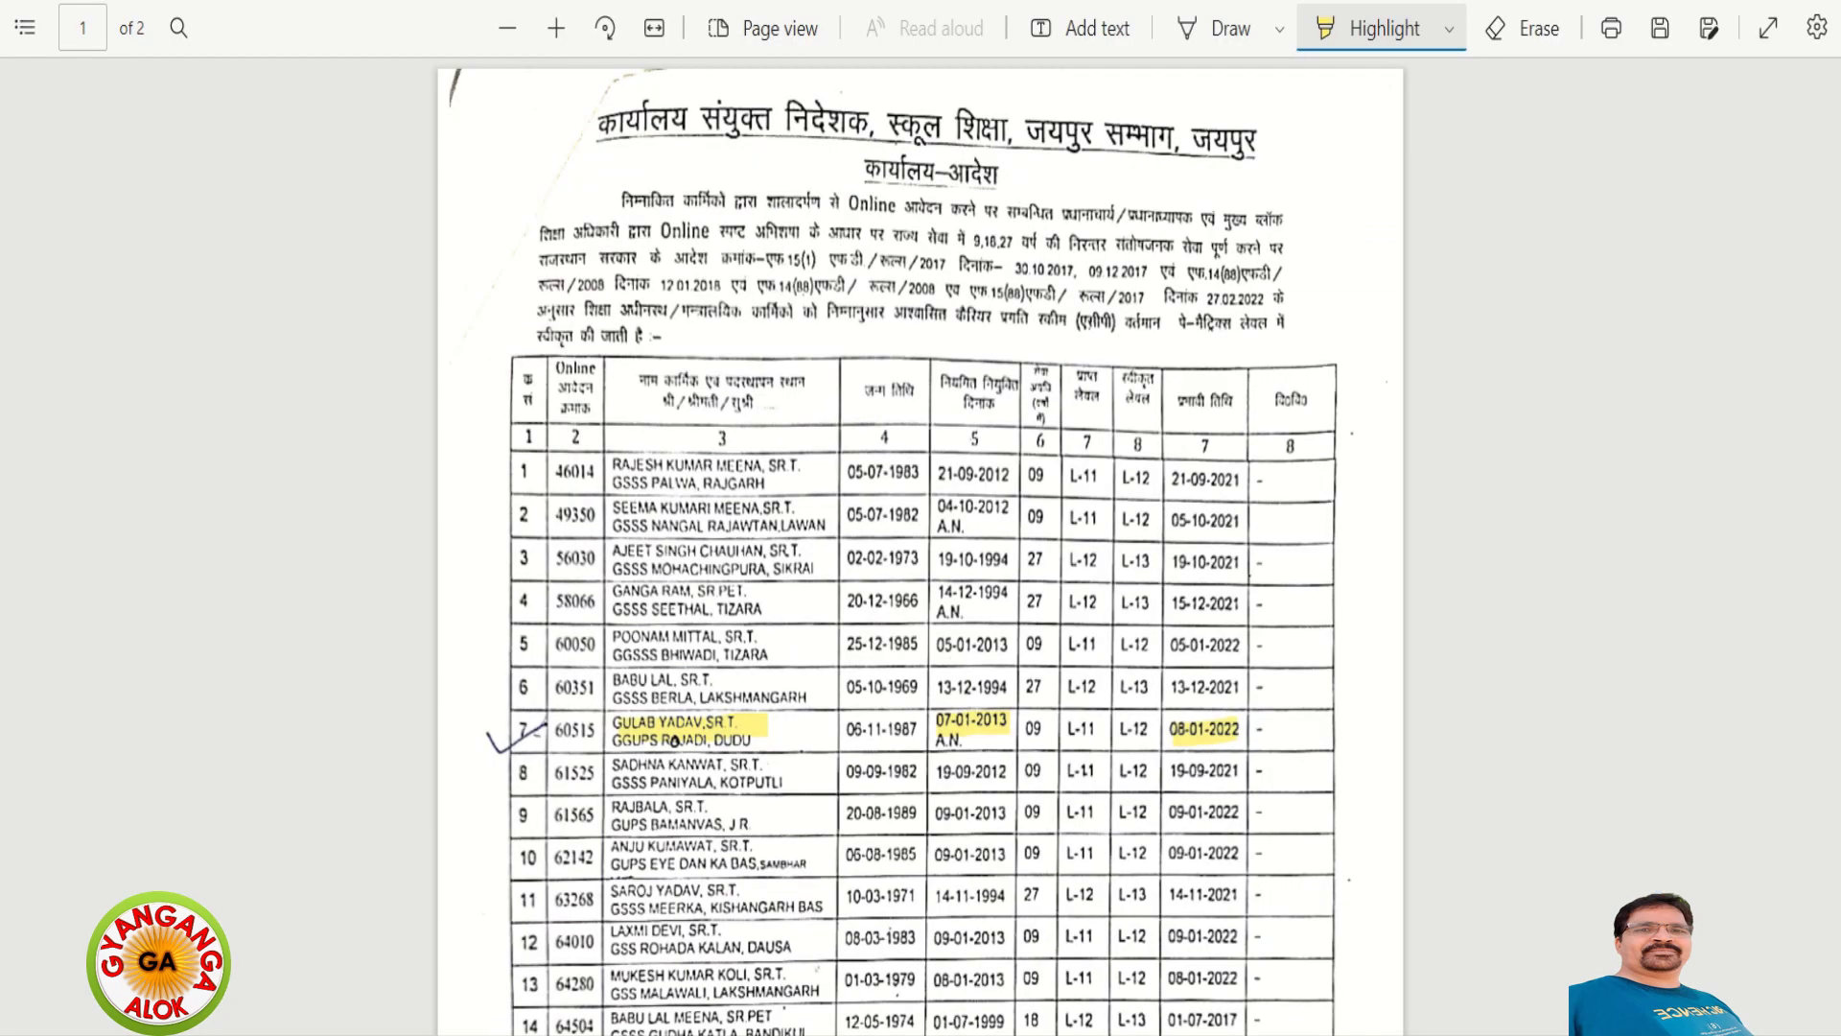
pyautogui.scroll(-12, 920, 546)
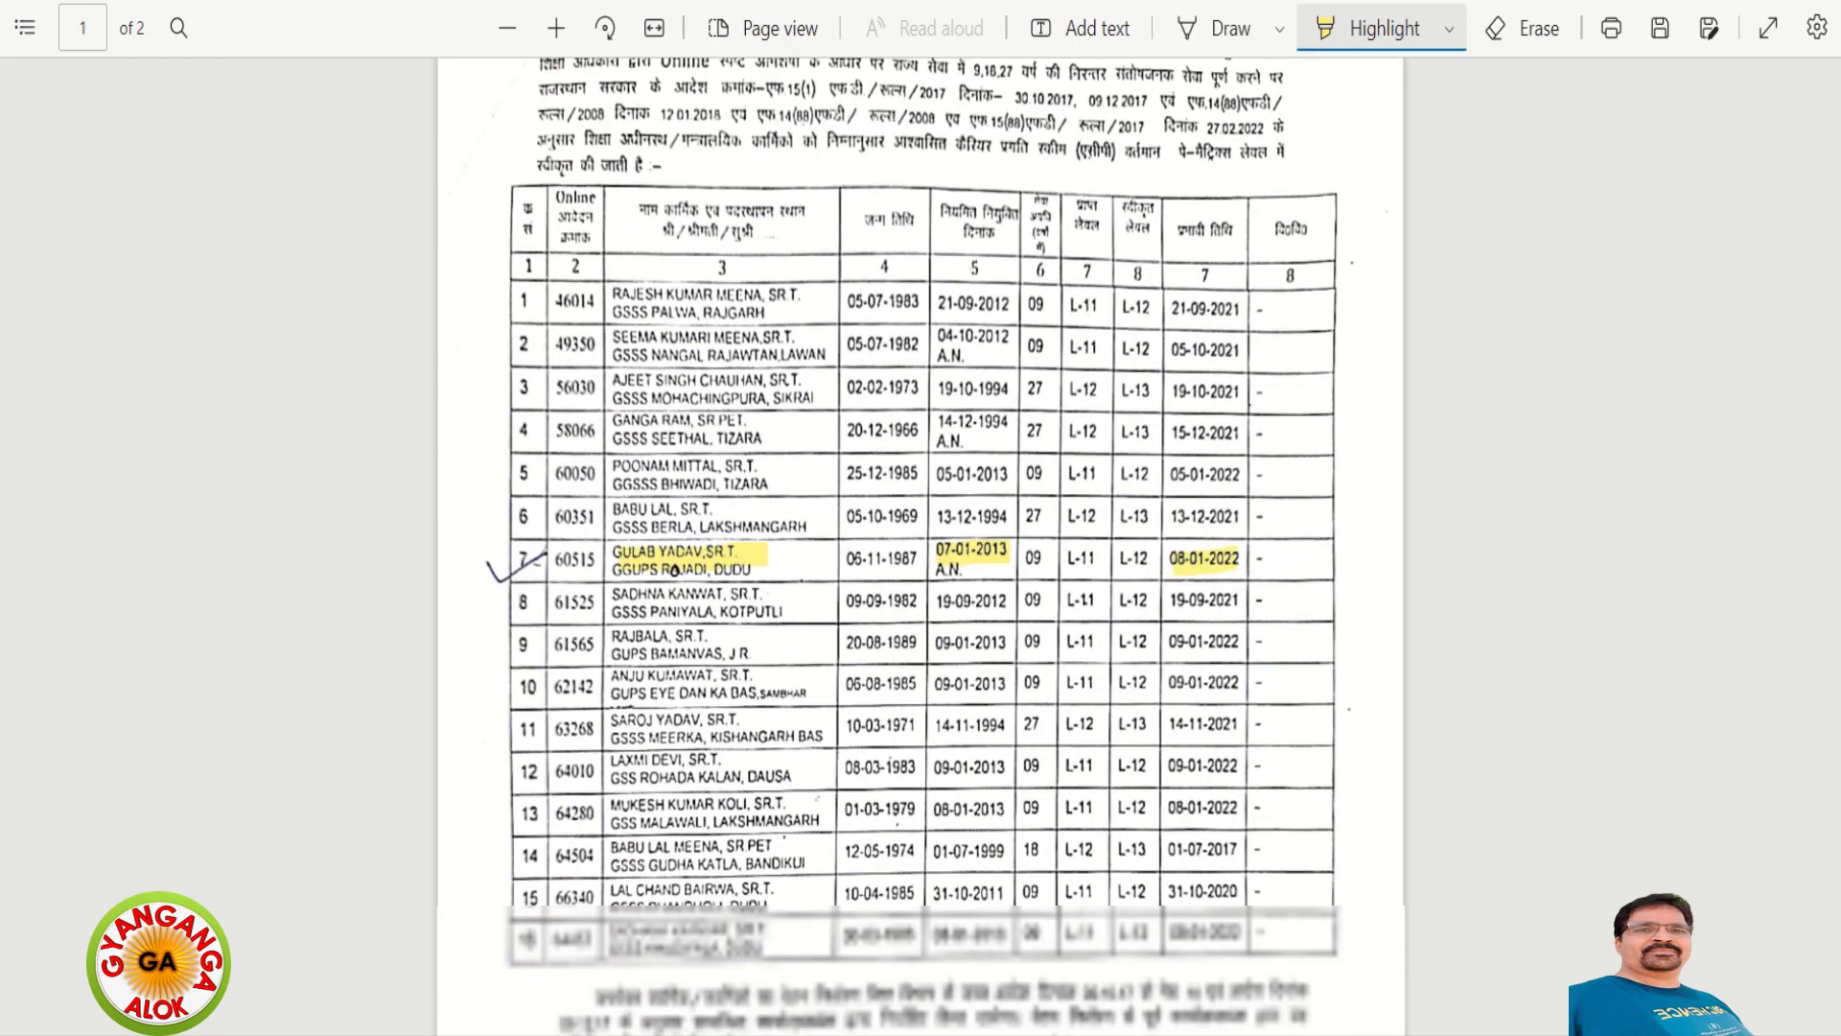
pyautogui.scroll(-5, 1428, 660)
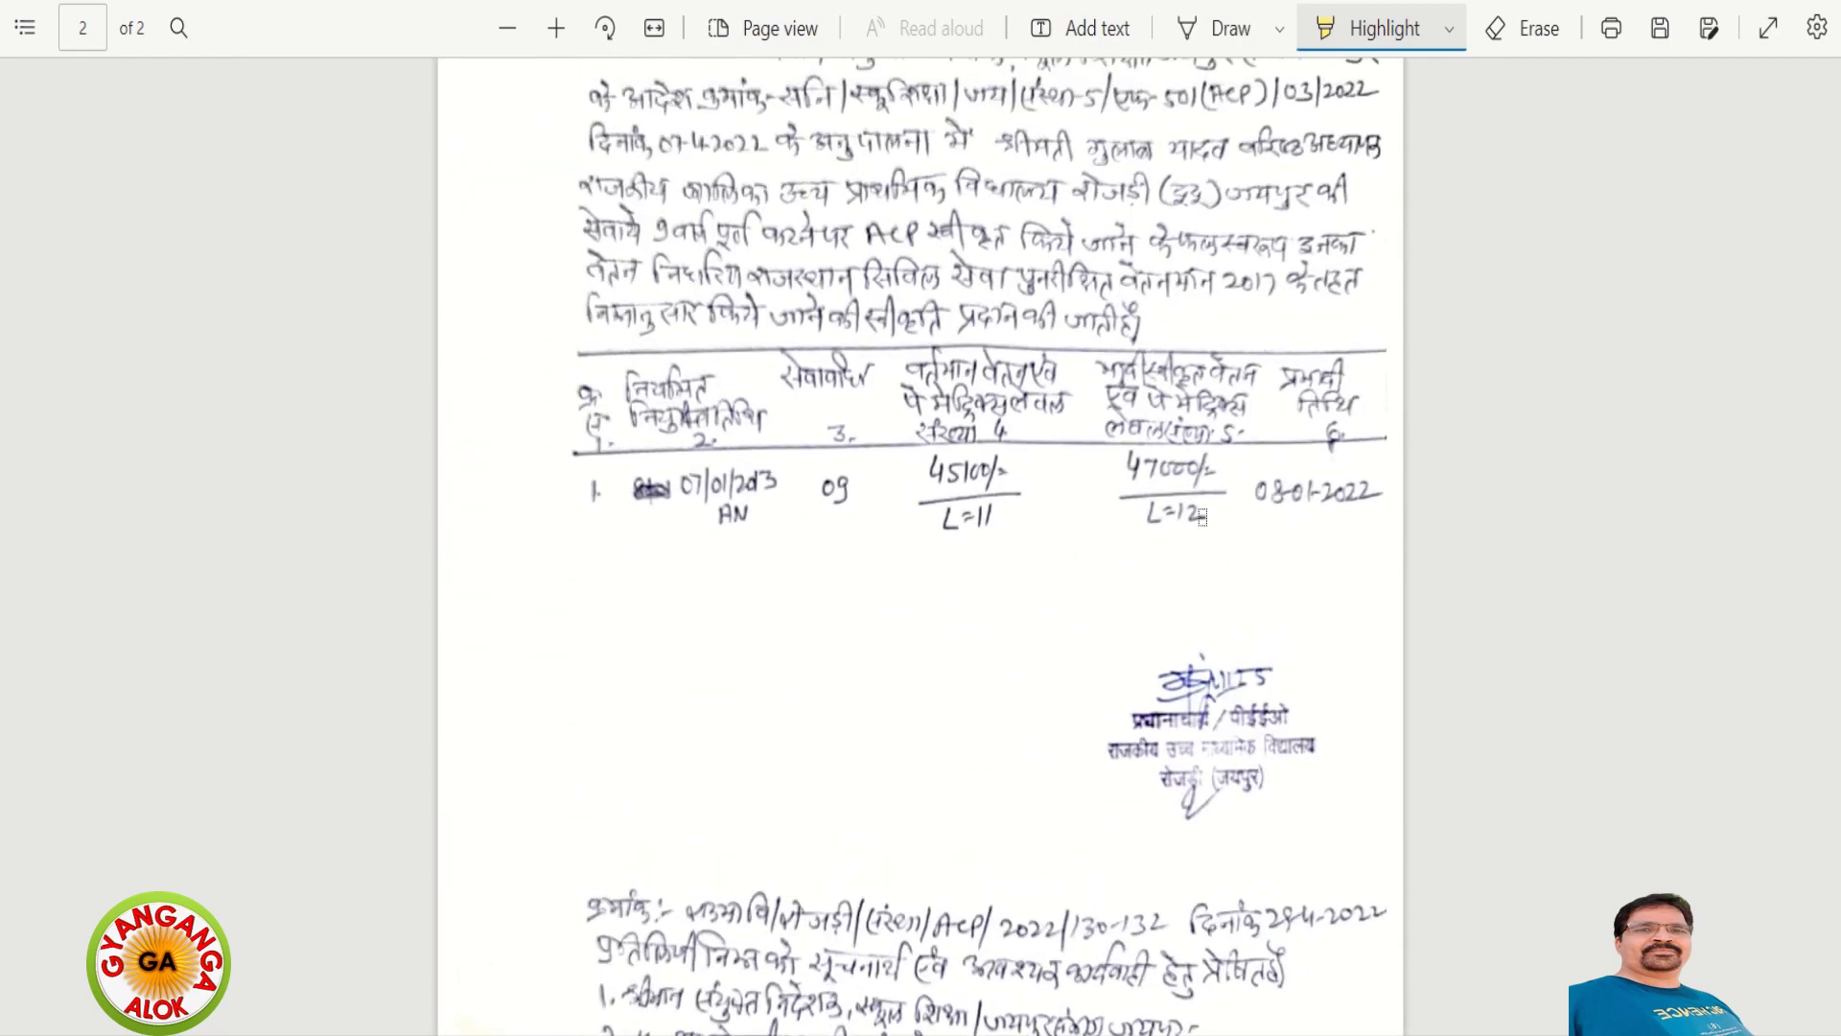
pyautogui.moveTo(1119, 475); pyautogui.dragTo(1211, 477)
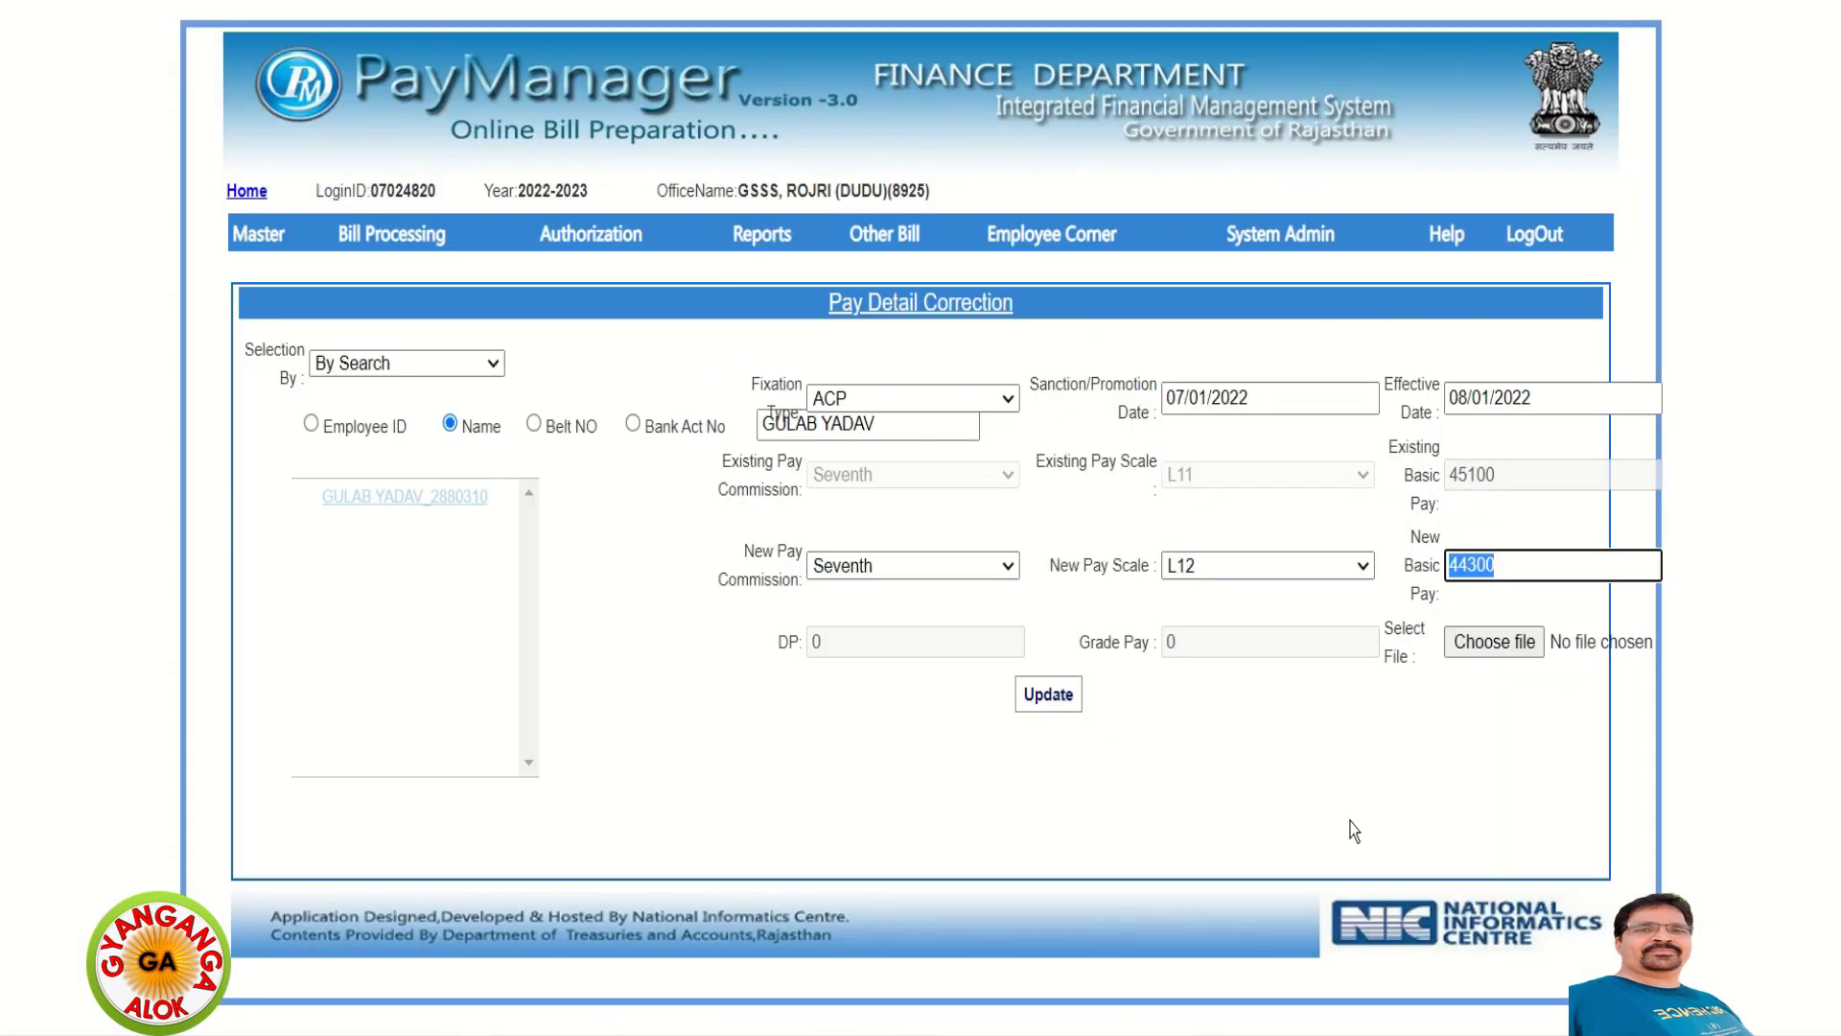
pyautogui.write('47000')
# Attach the employee's PDF from the Desktop folder, submit the pay detail correction and acknowledge the message.
pyautogui.click(1491, 645)
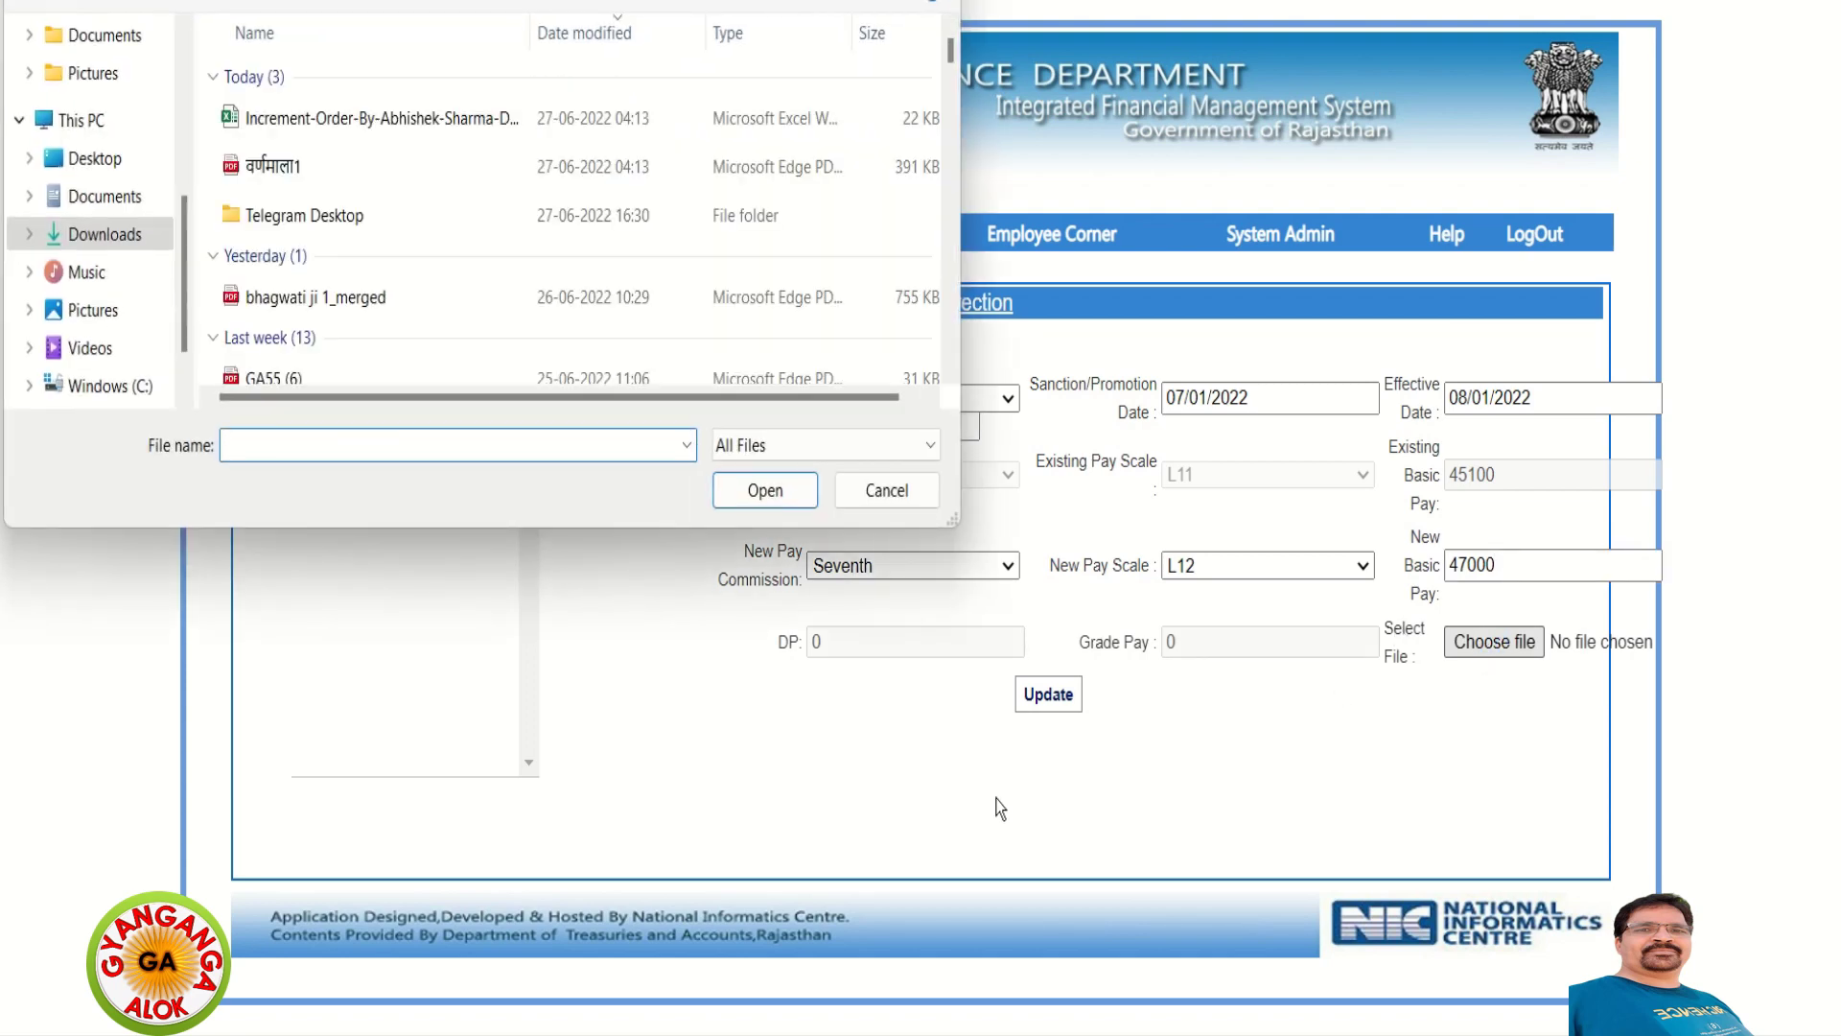
pyautogui.click(95, 159)
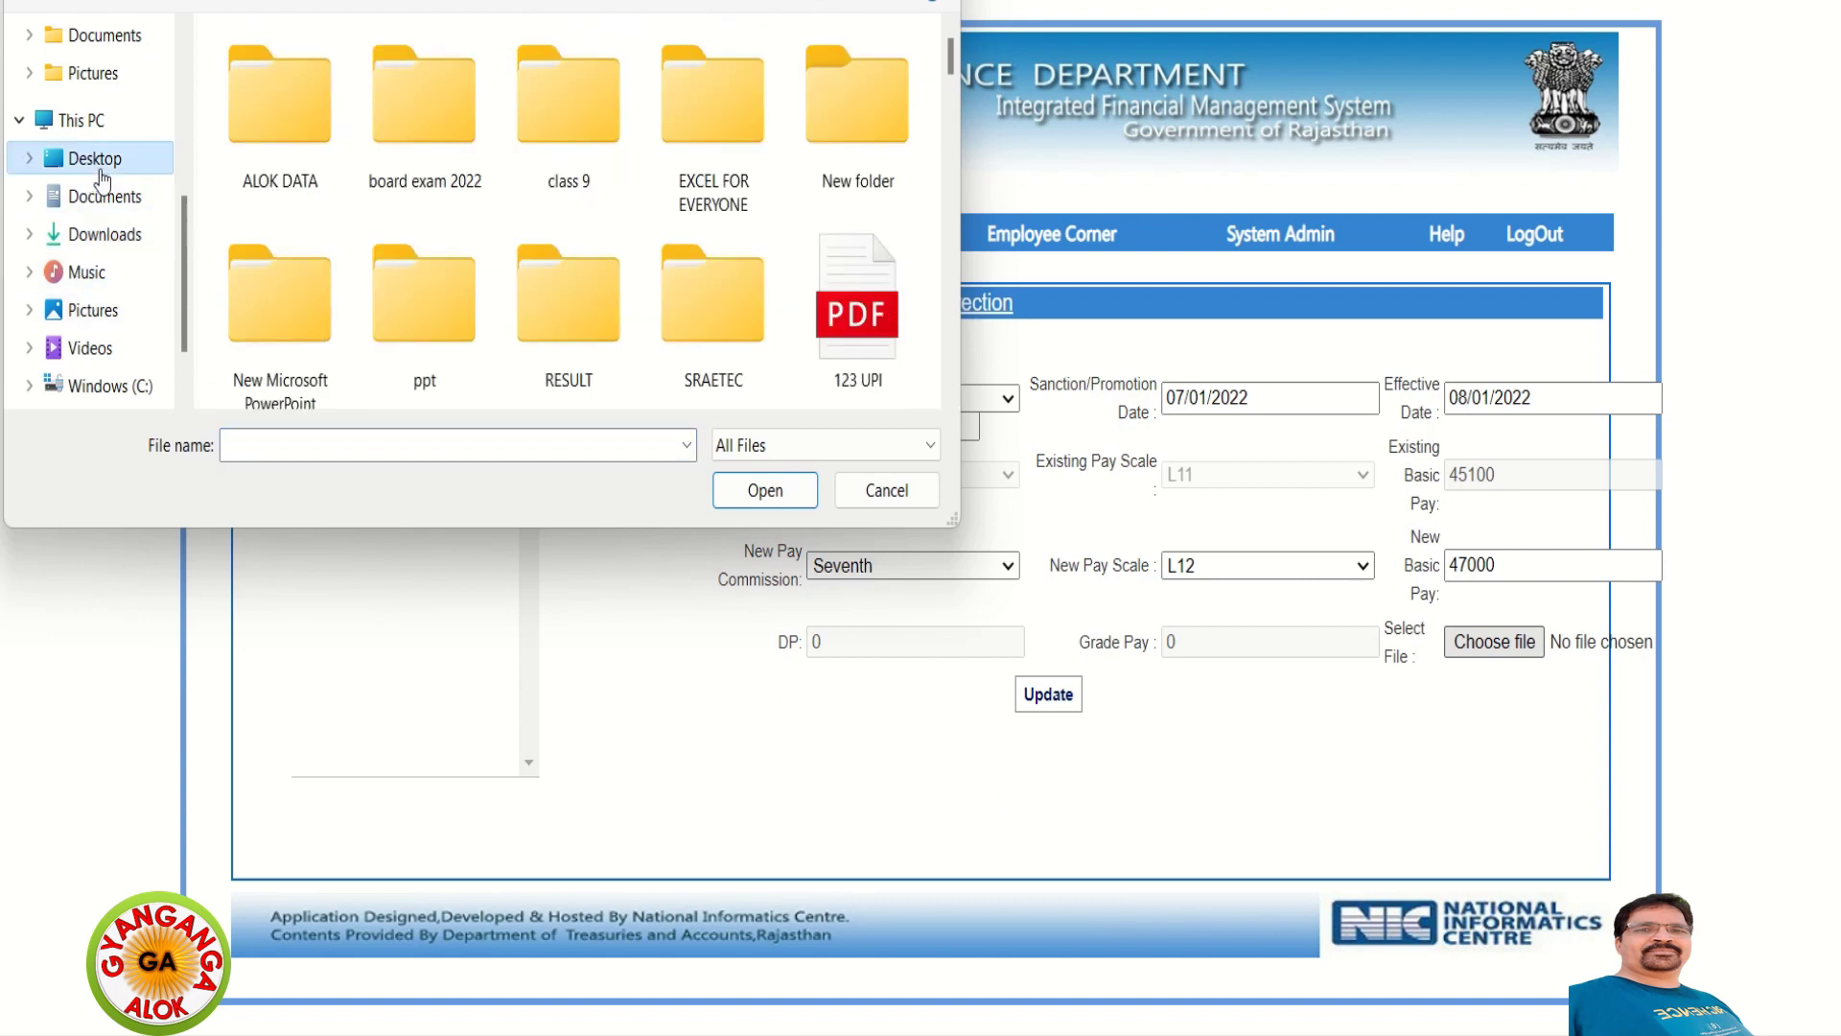
pyautogui.click(320, 444)
pyautogui.write('gu')
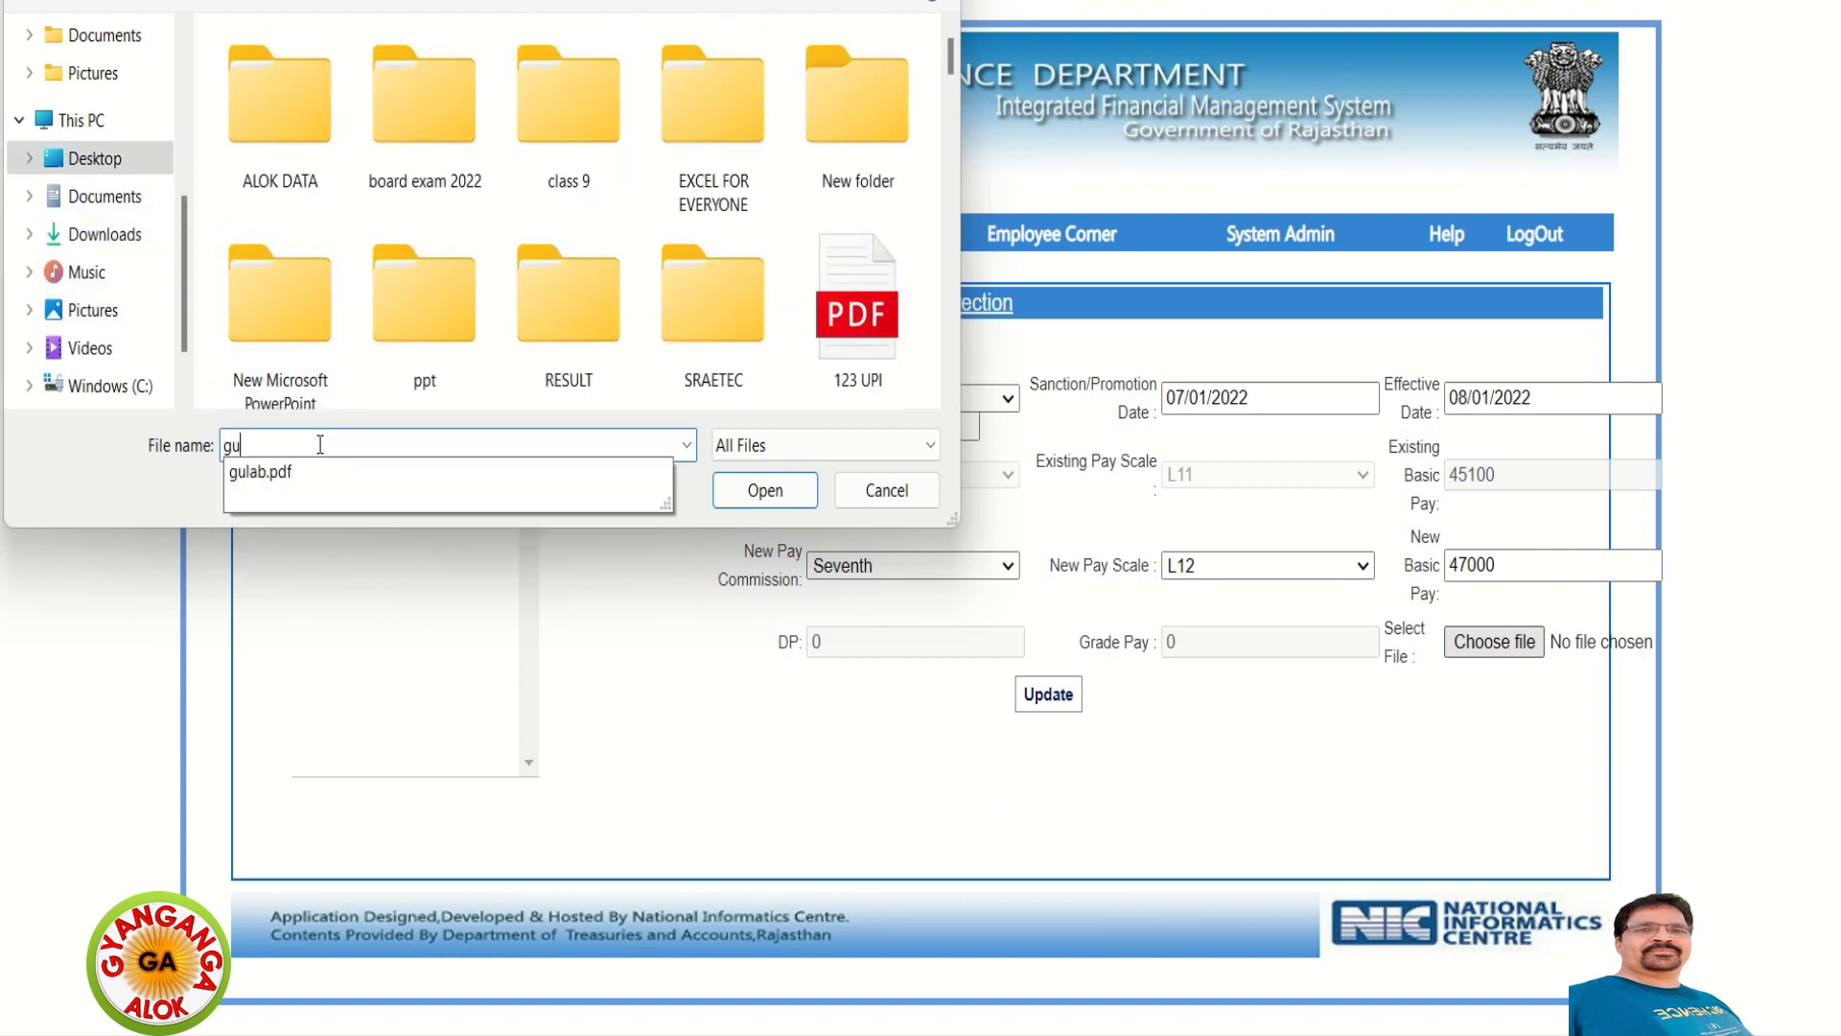
pyautogui.click(268, 476)
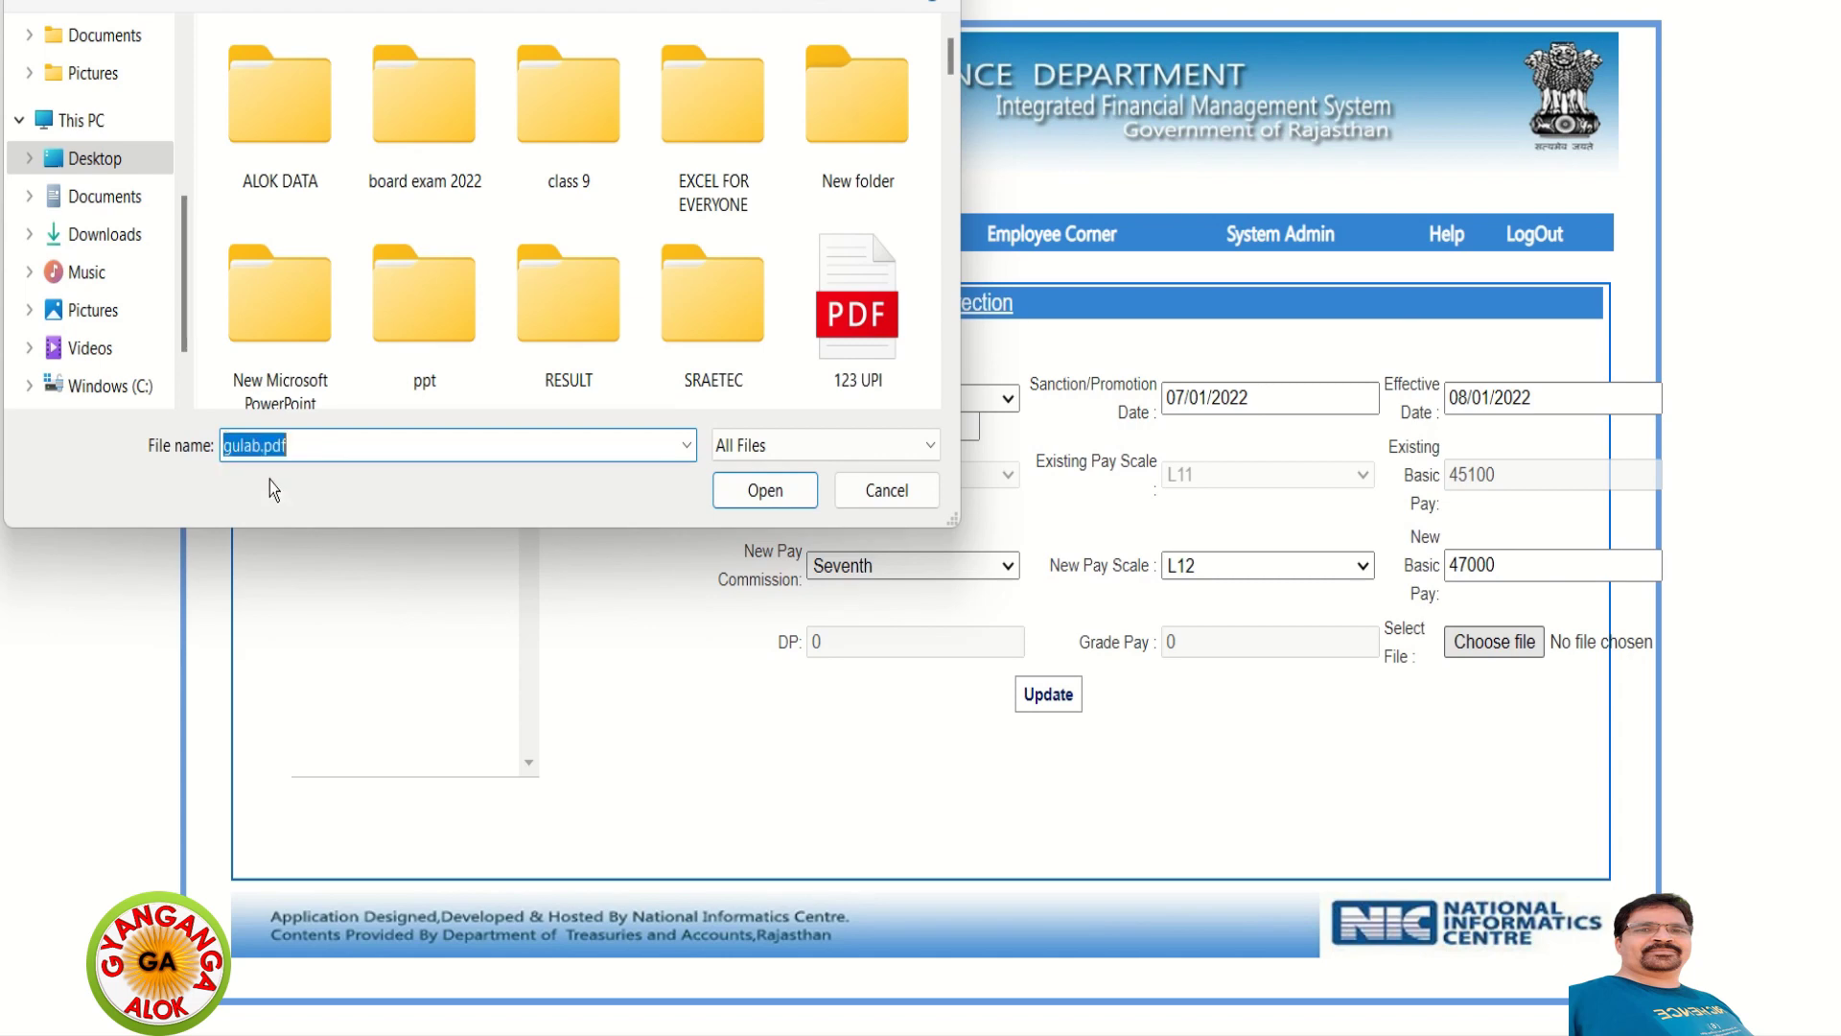
pyautogui.click(728, 494)
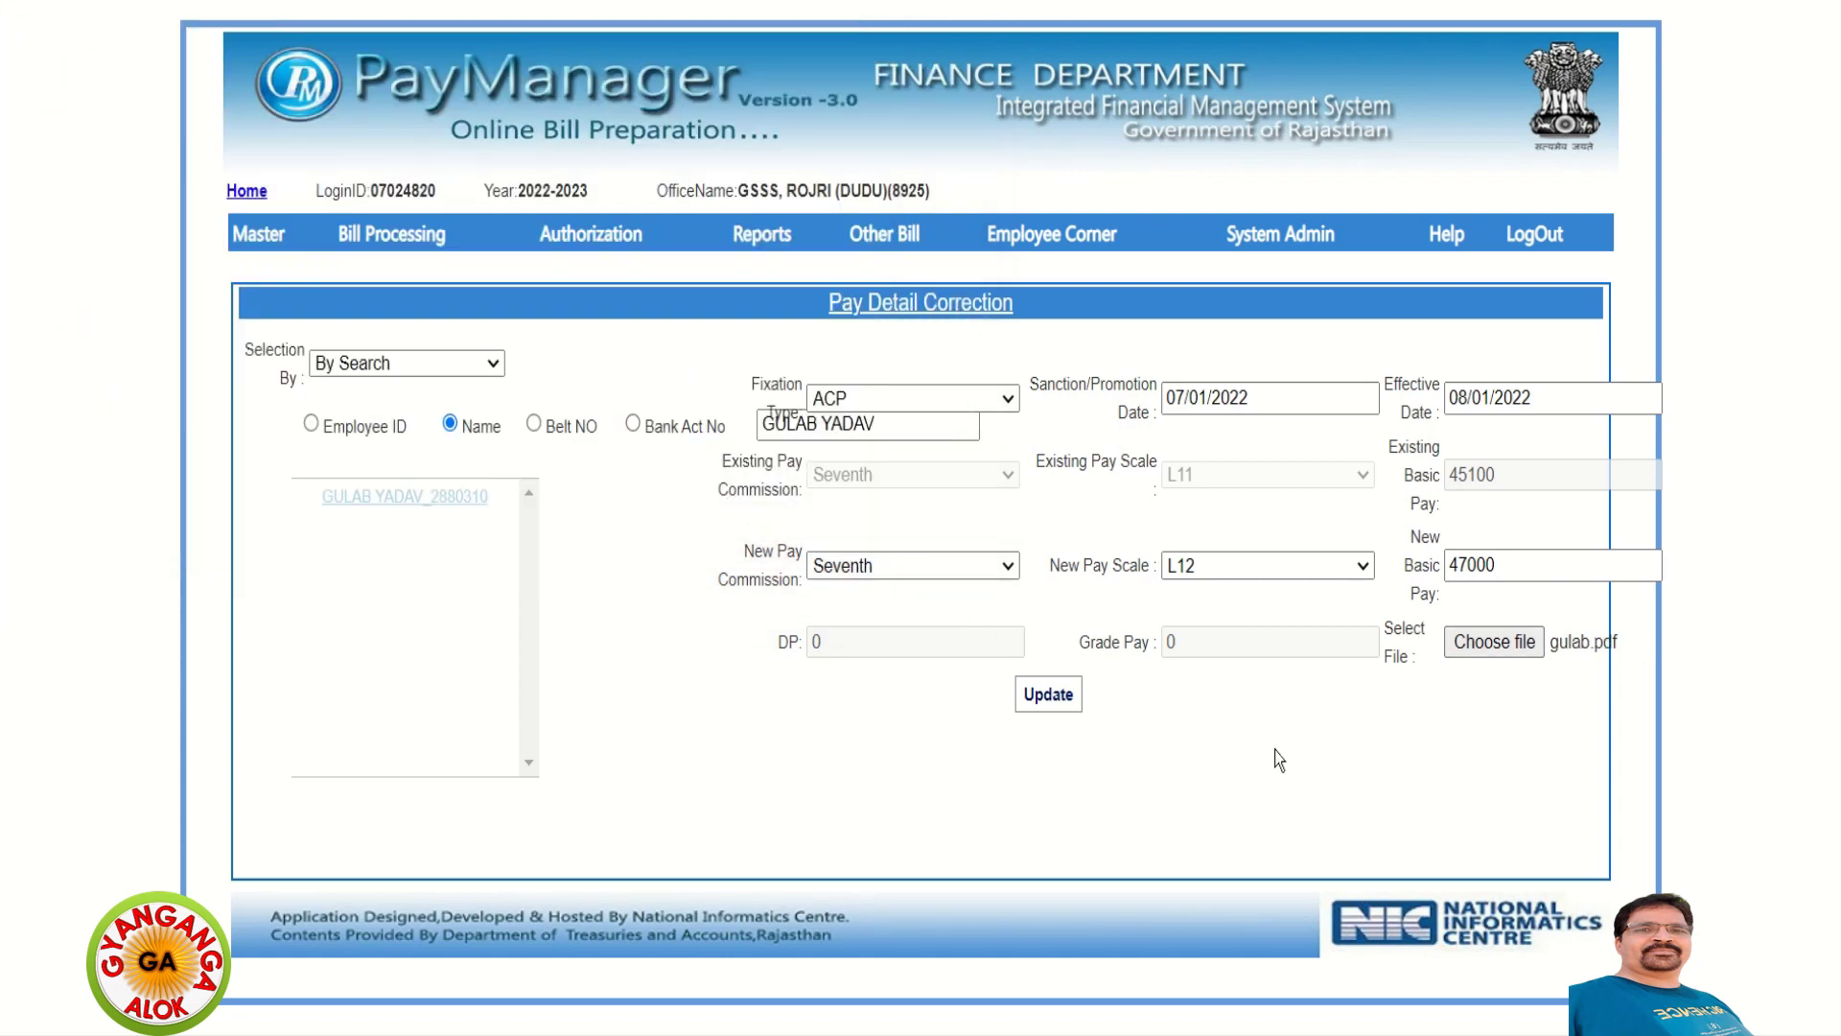
pyautogui.click(1058, 706)
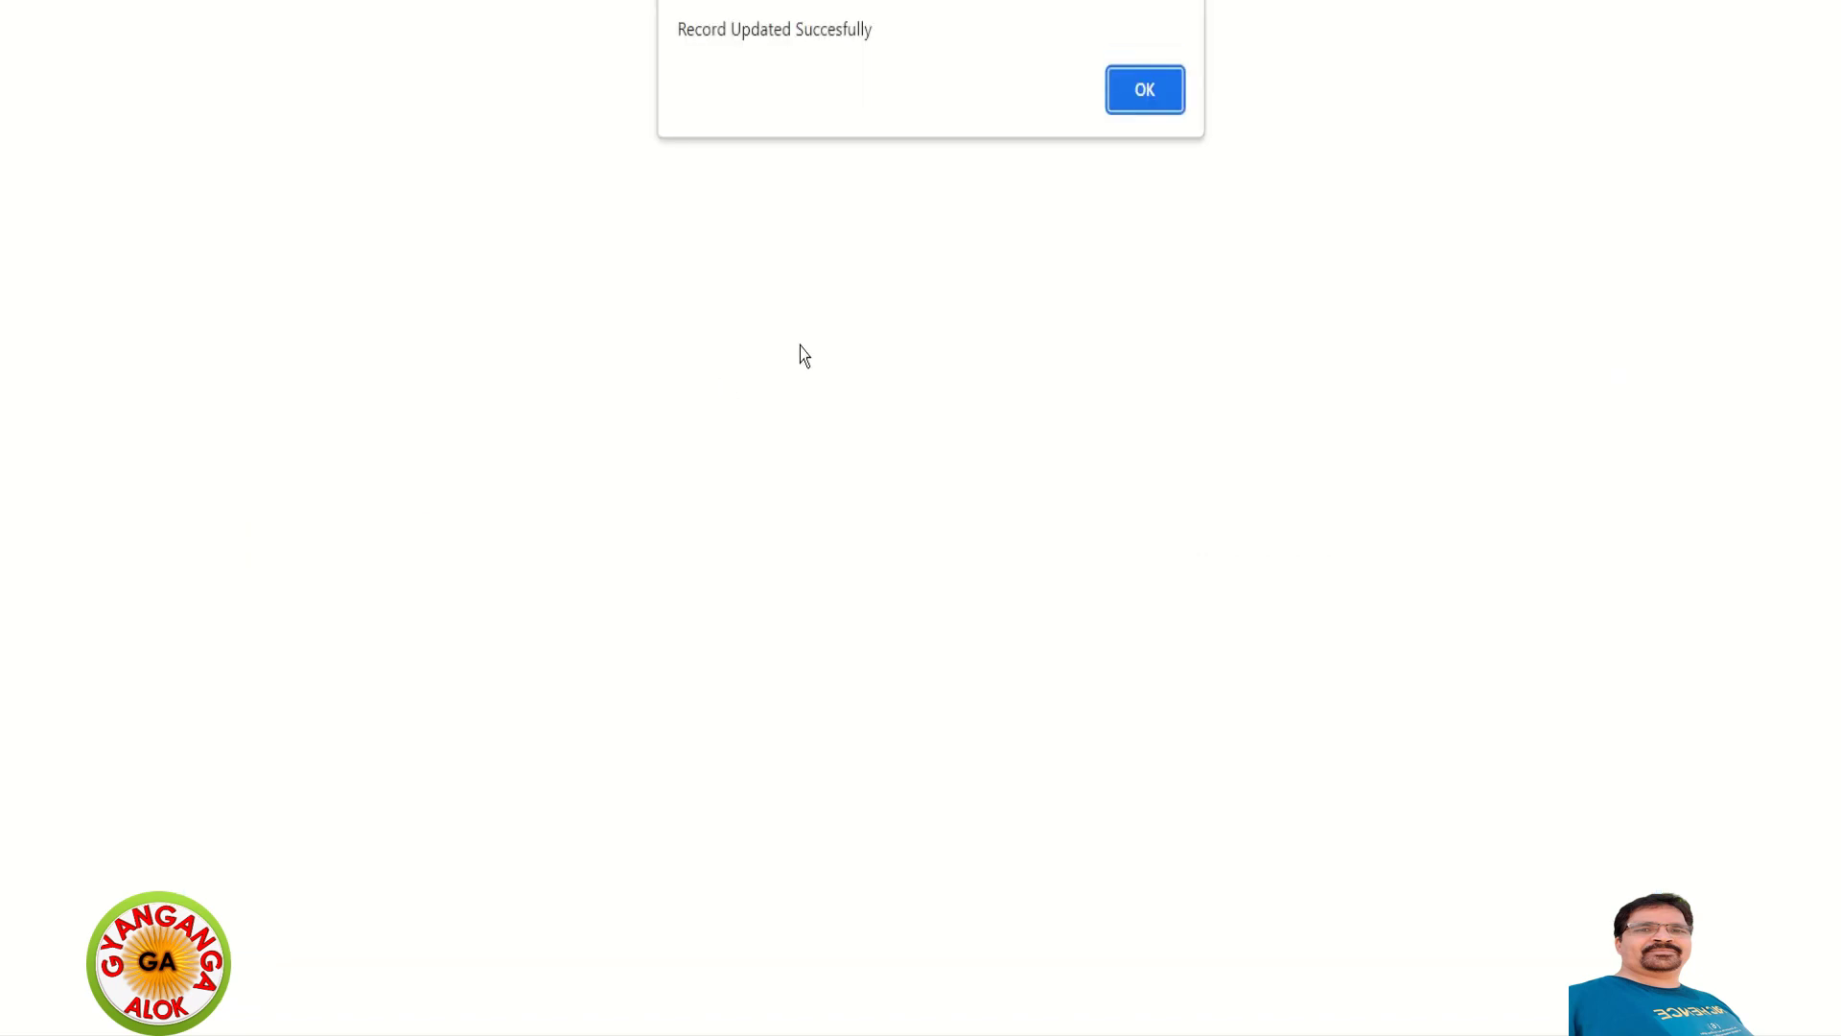
pyautogui.click(1125, 104)
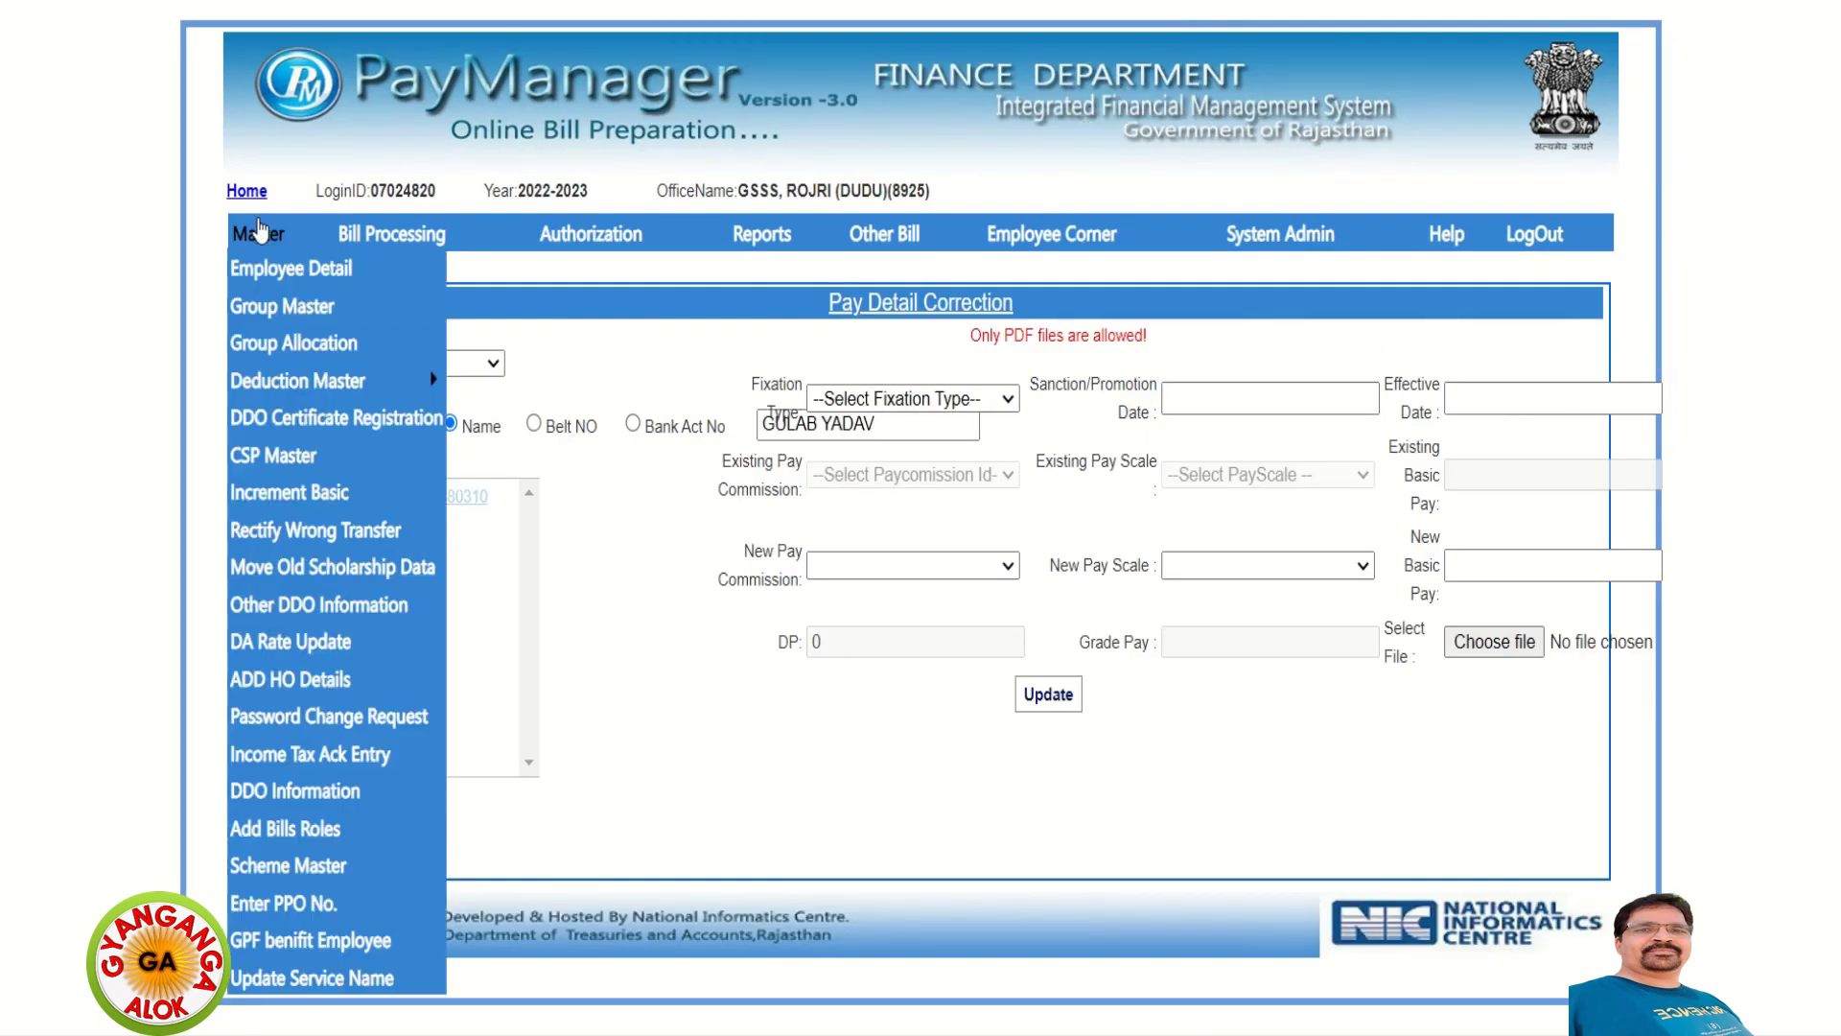
# Open the same employee's pay and bank details in the Employee Detail master to check the updated basic pay.
pyautogui.moveTo(257, 234)
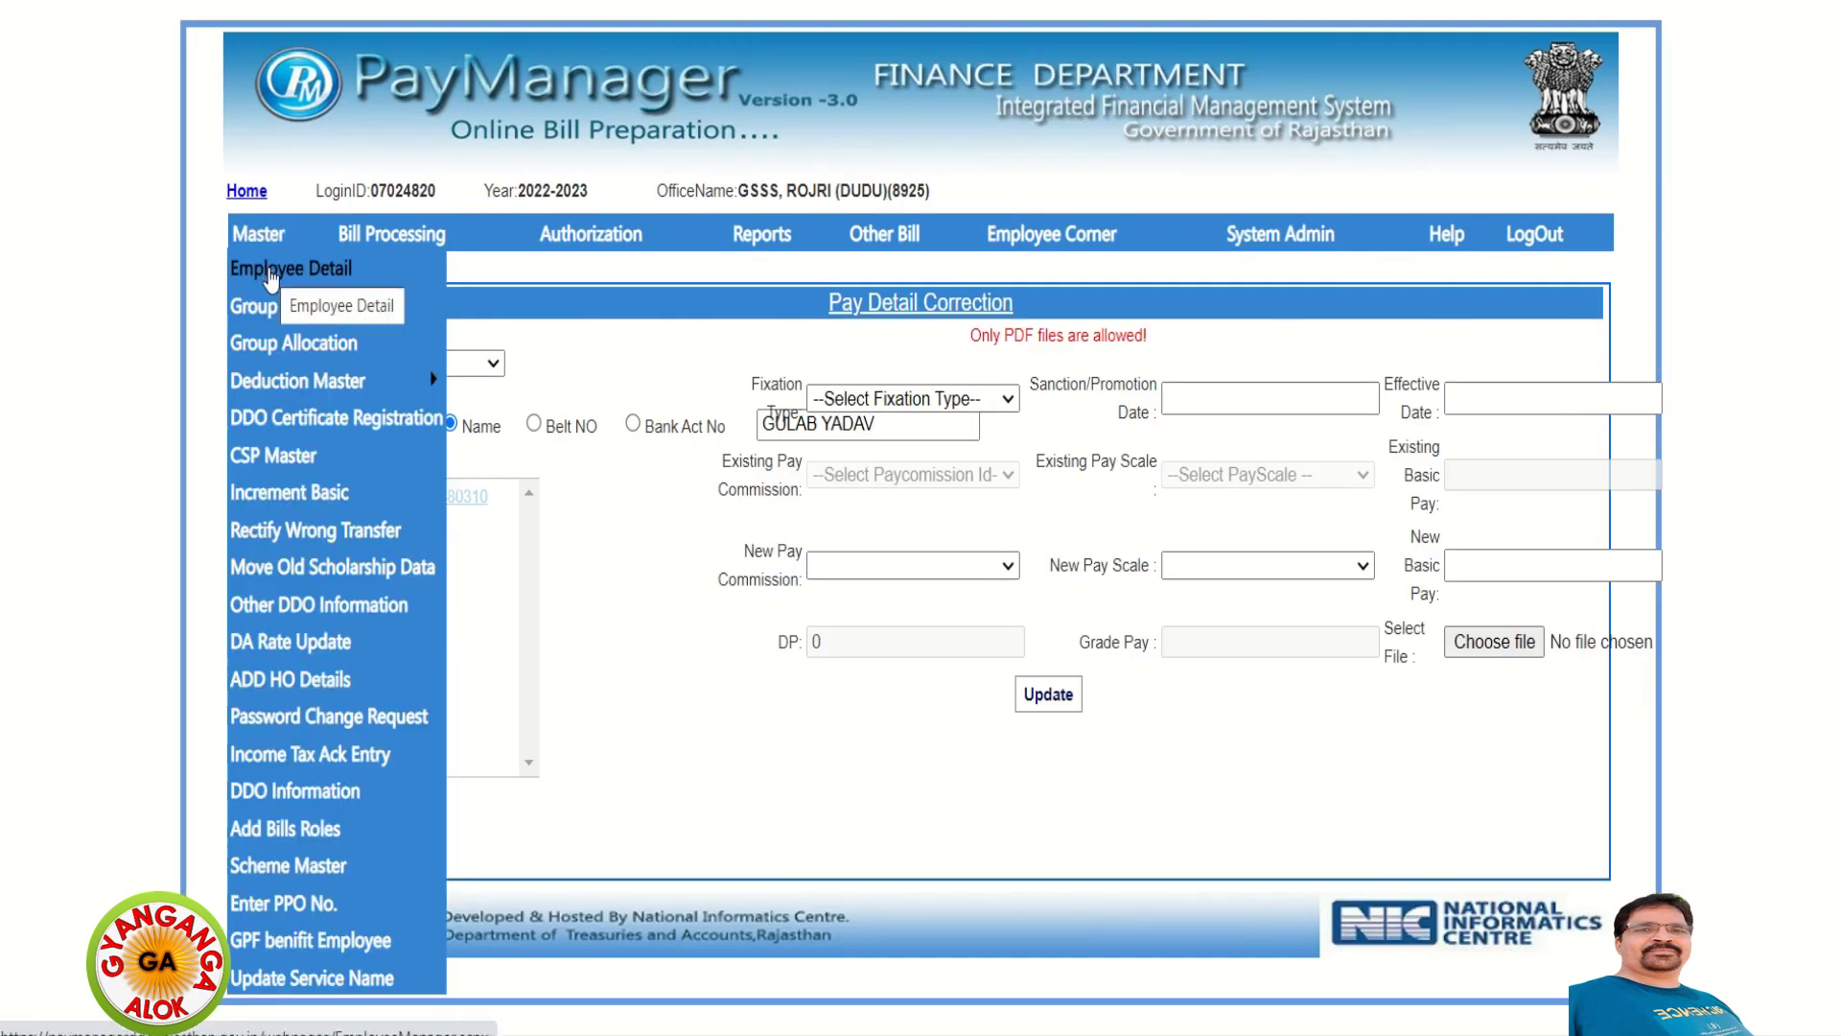
pyautogui.click(271, 275)
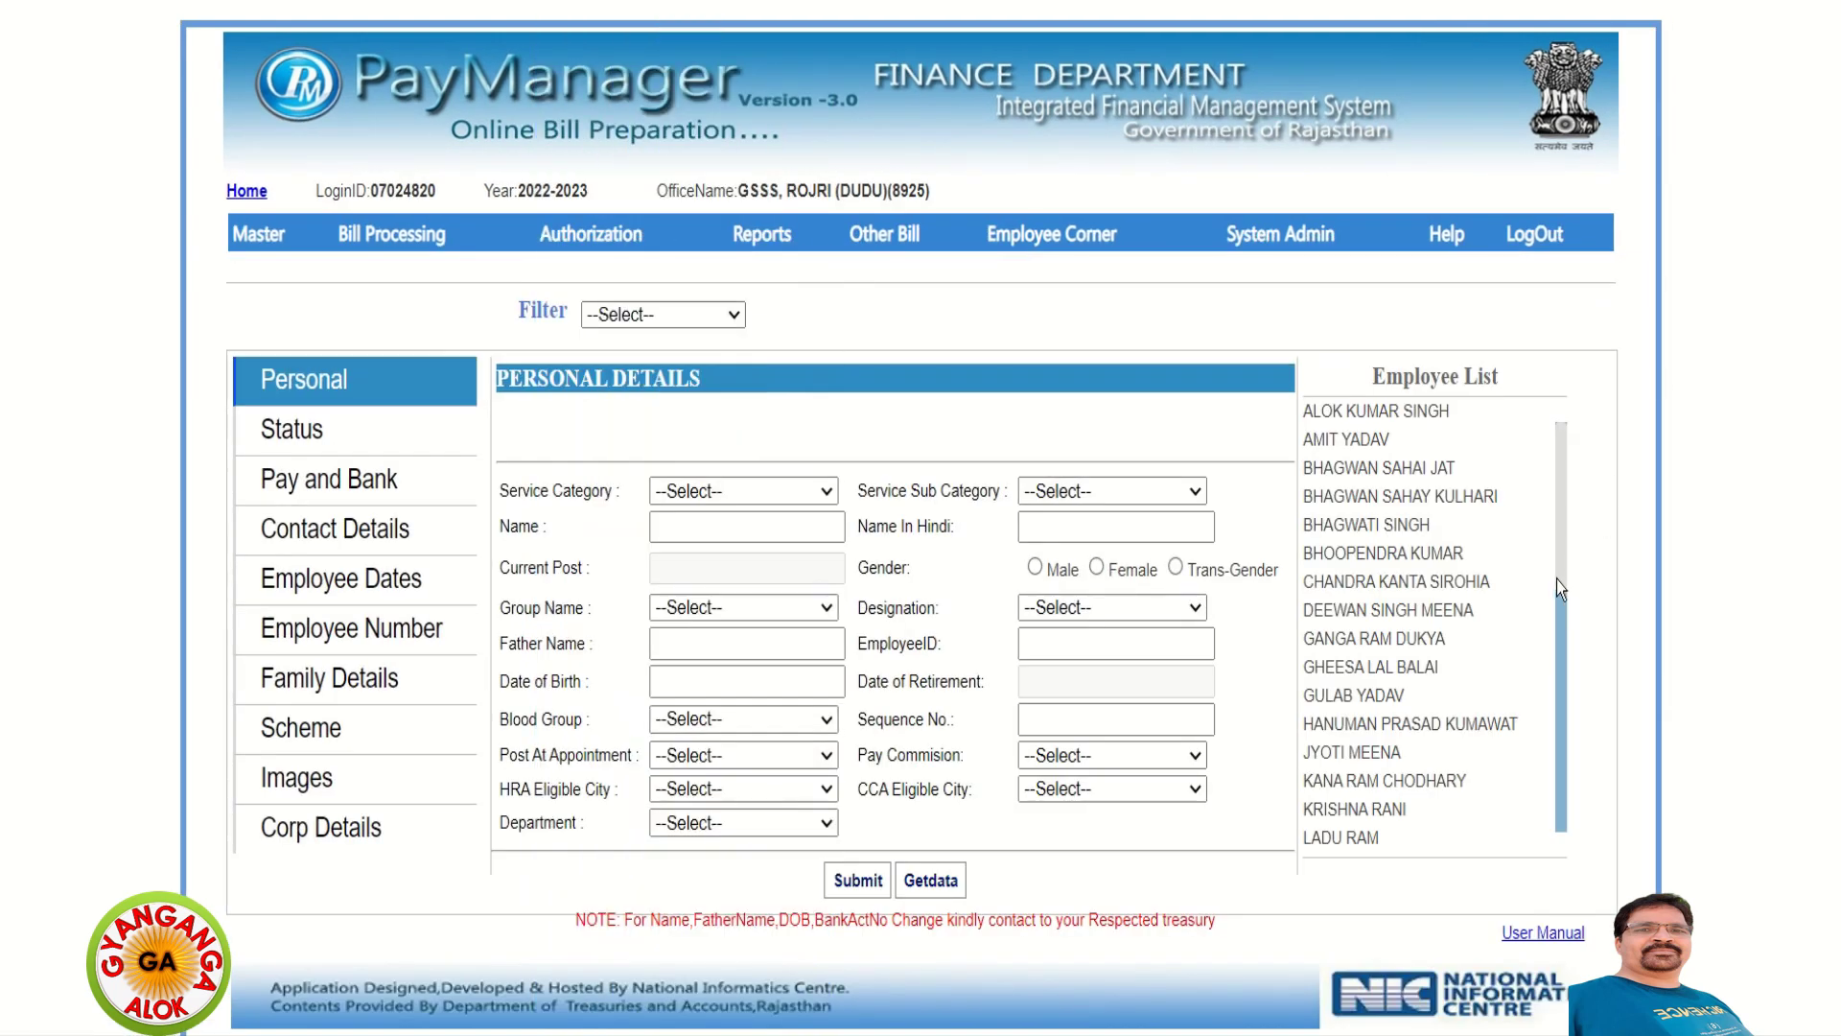
pyautogui.moveTo(1557, 579); pyautogui.dragTo(1560, 767)
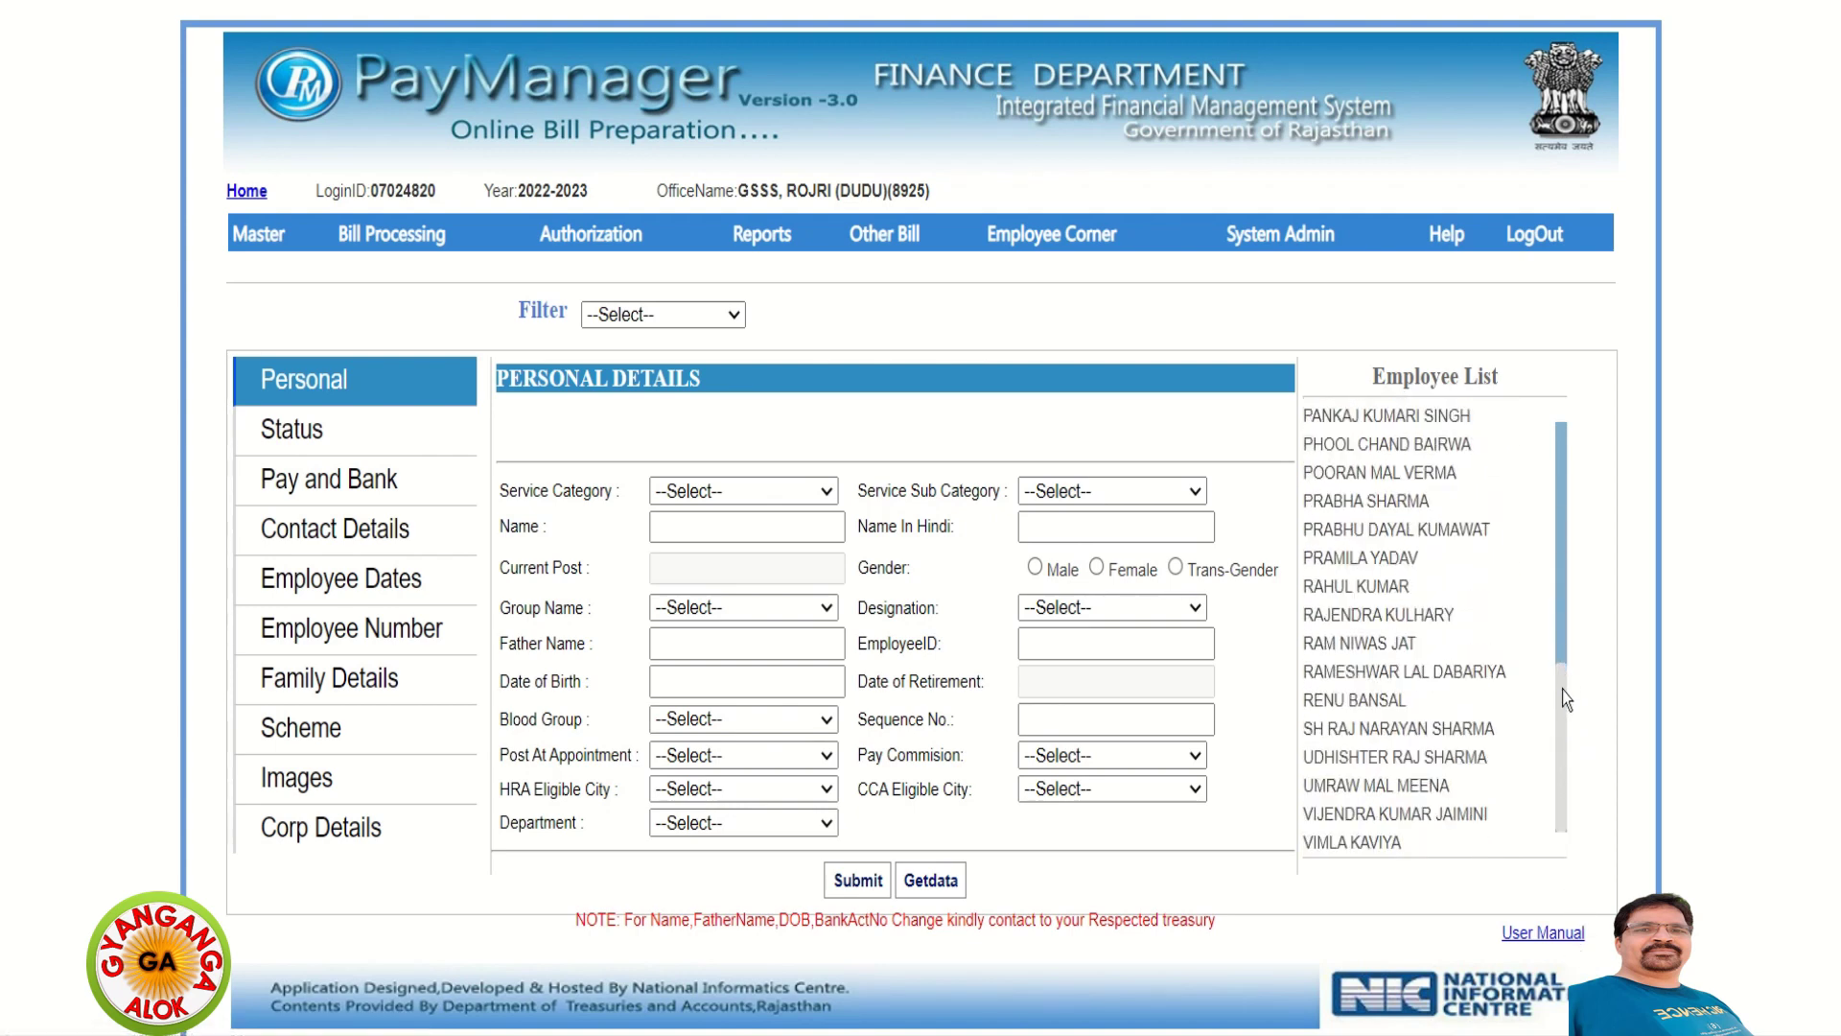
pyautogui.moveTo(1562, 689); pyautogui.dragTo(1554, 446)
pyautogui.click(1411, 542)
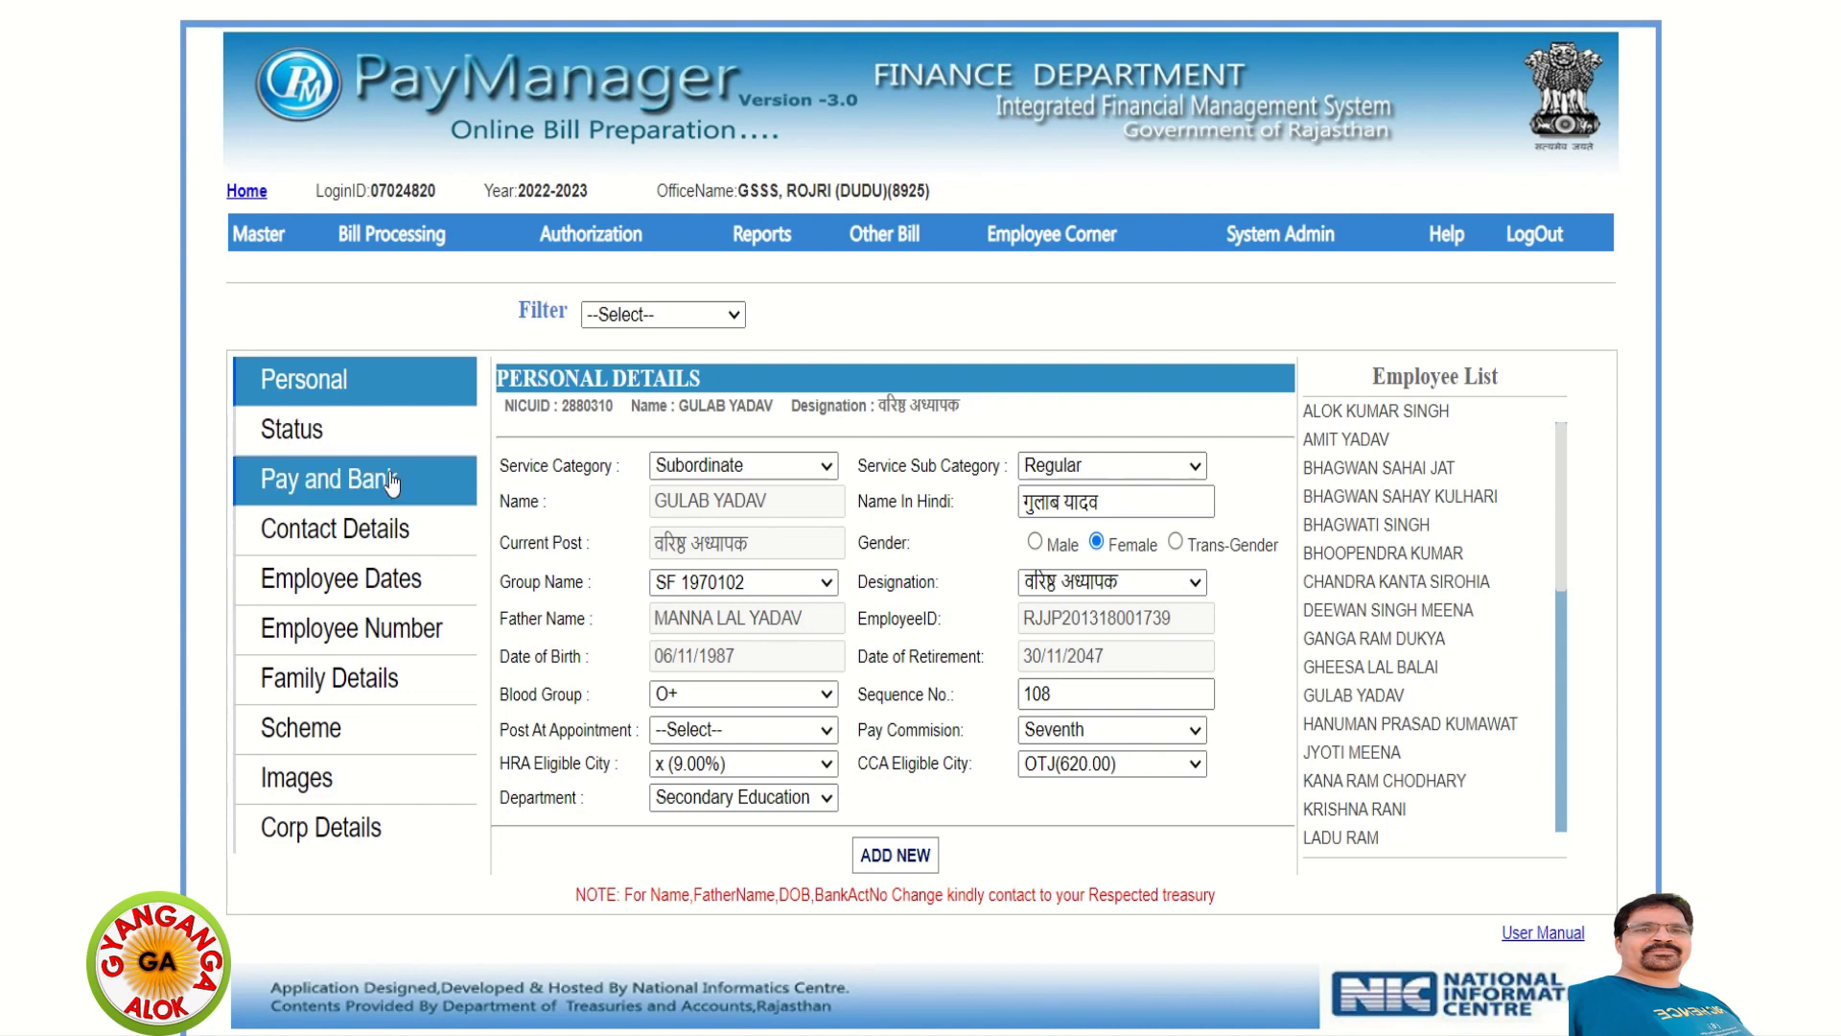
pyautogui.click(389, 480)
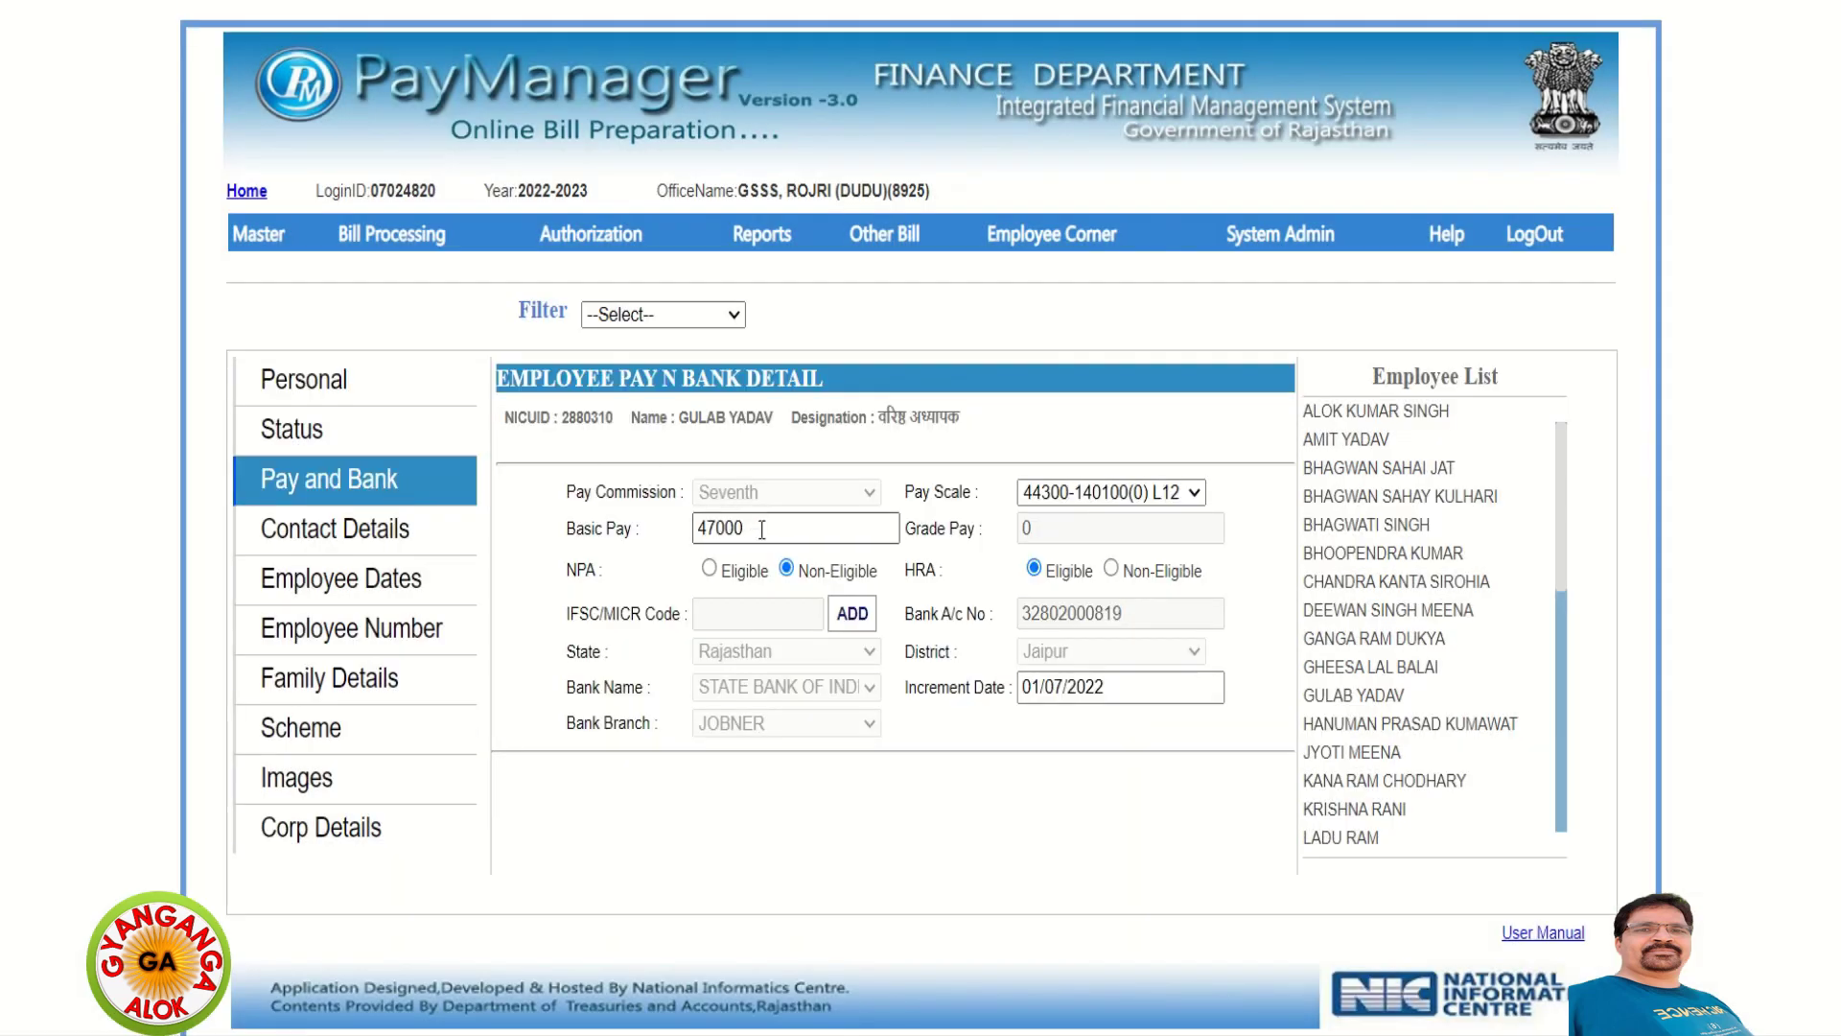
pyautogui.moveTo(758, 527); pyautogui.dragTo(671, 555)
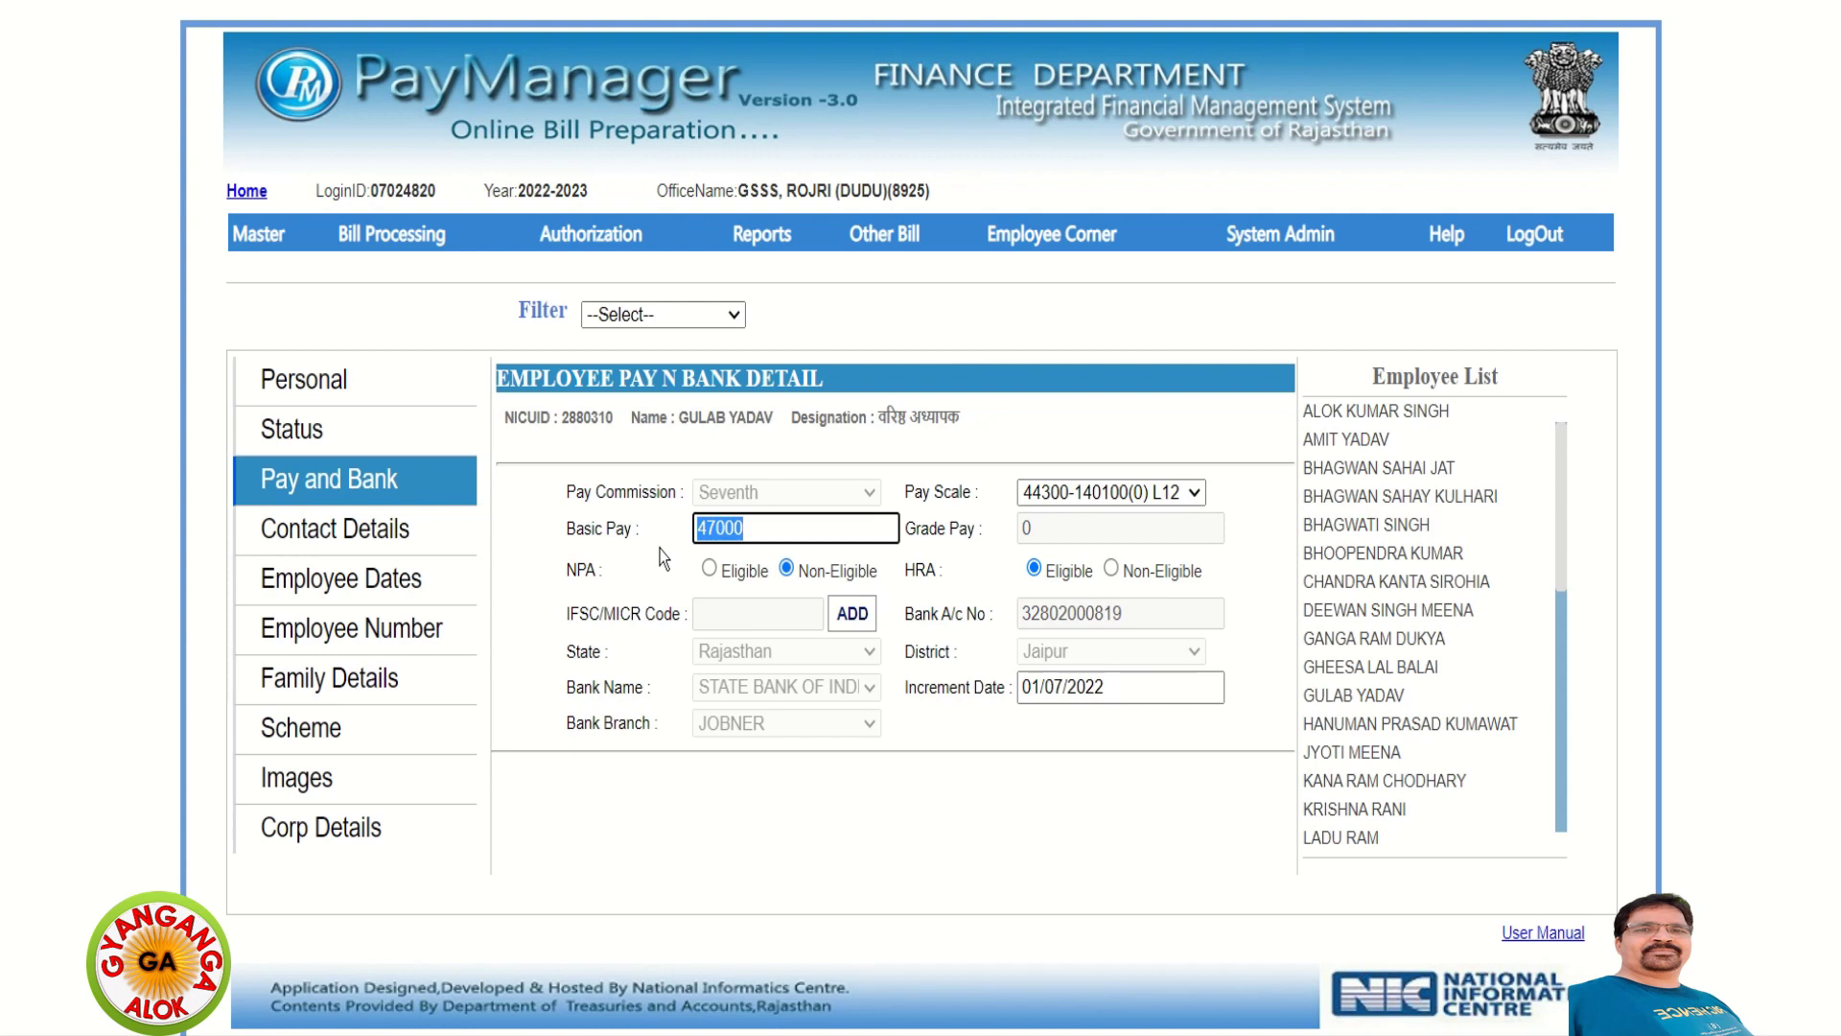